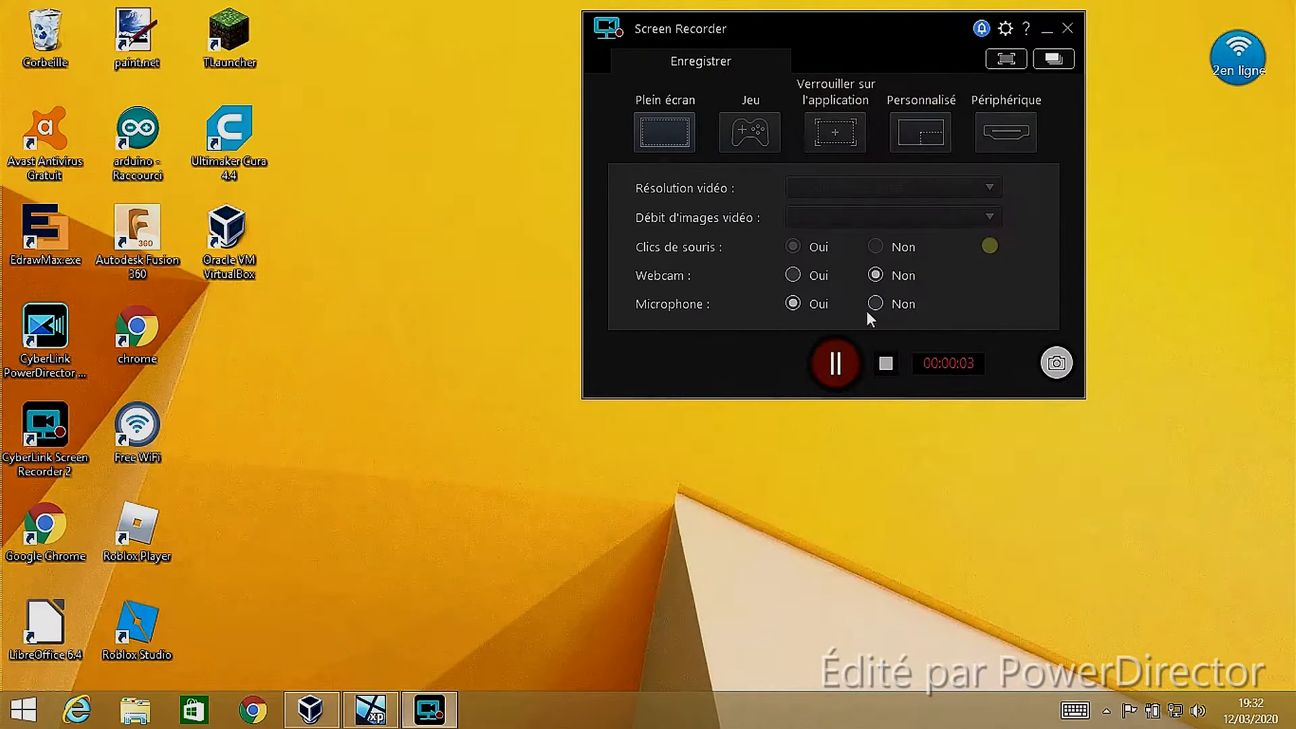
pyautogui.click(1045, 32)
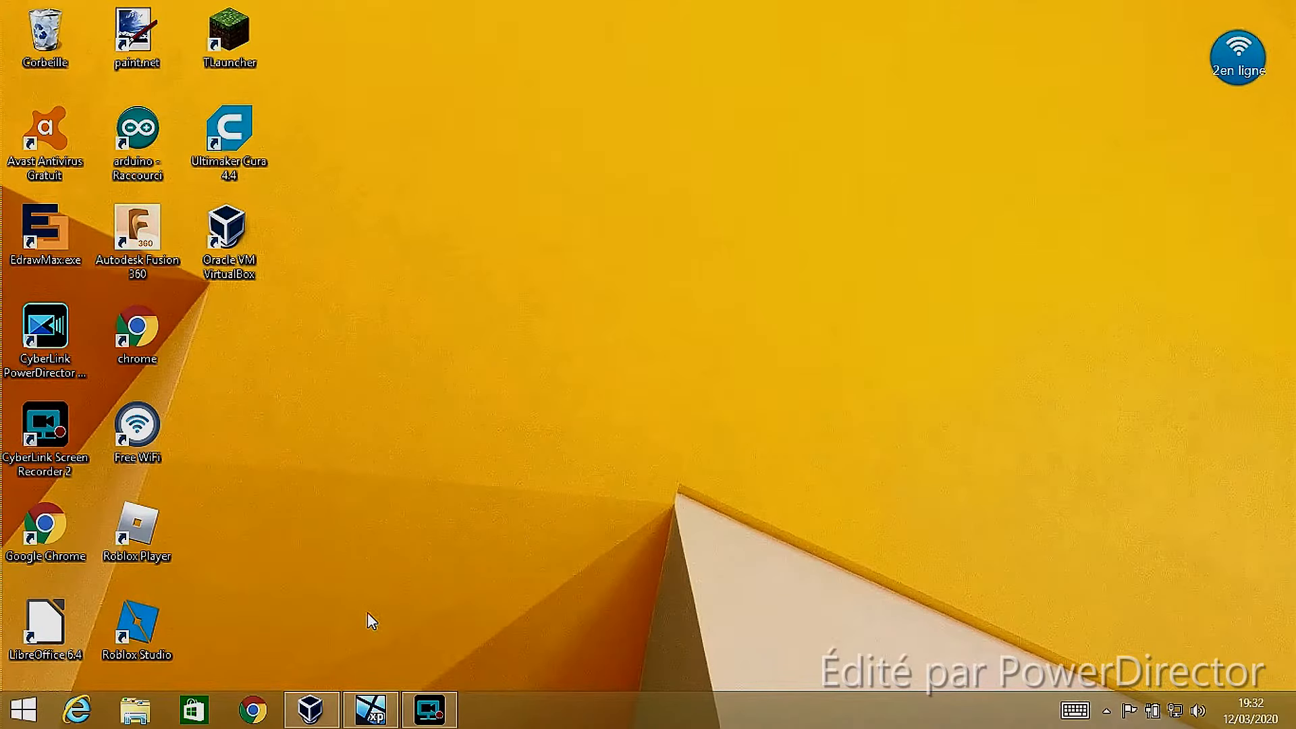
pyautogui.click(429, 712)
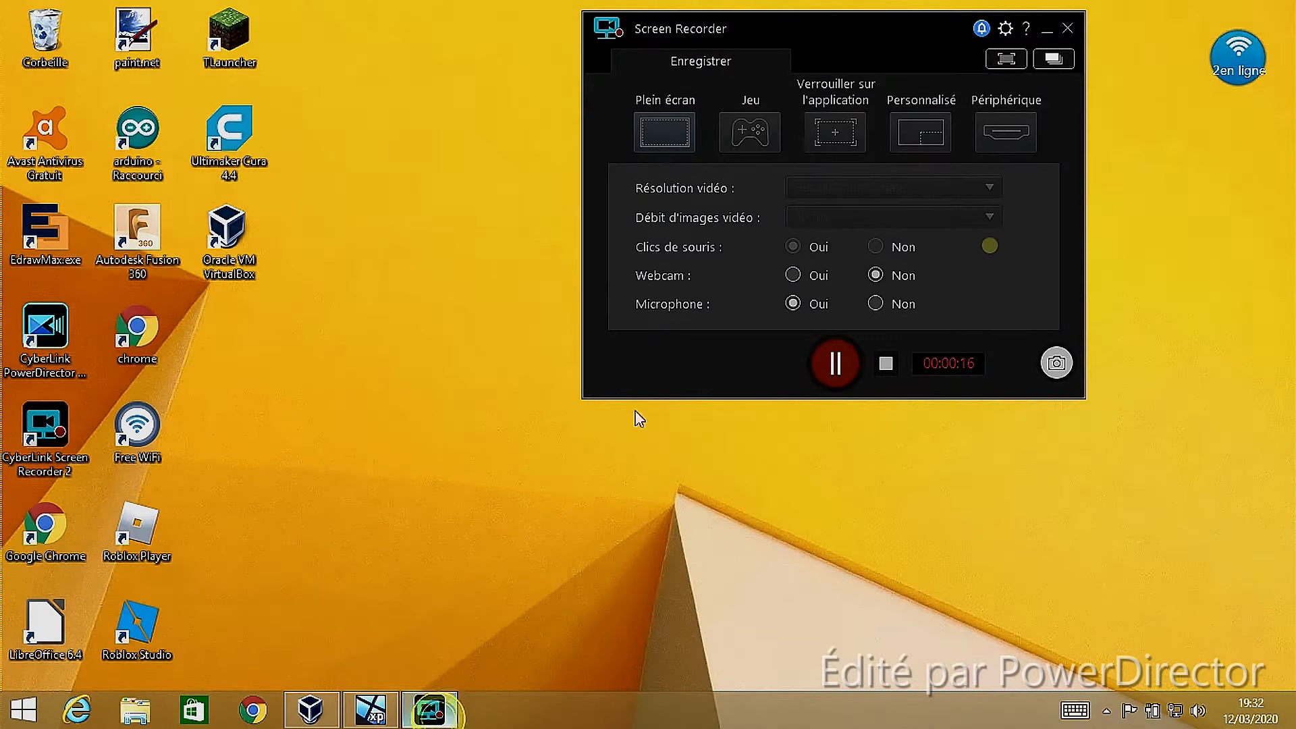
pyautogui.click(1048, 34)
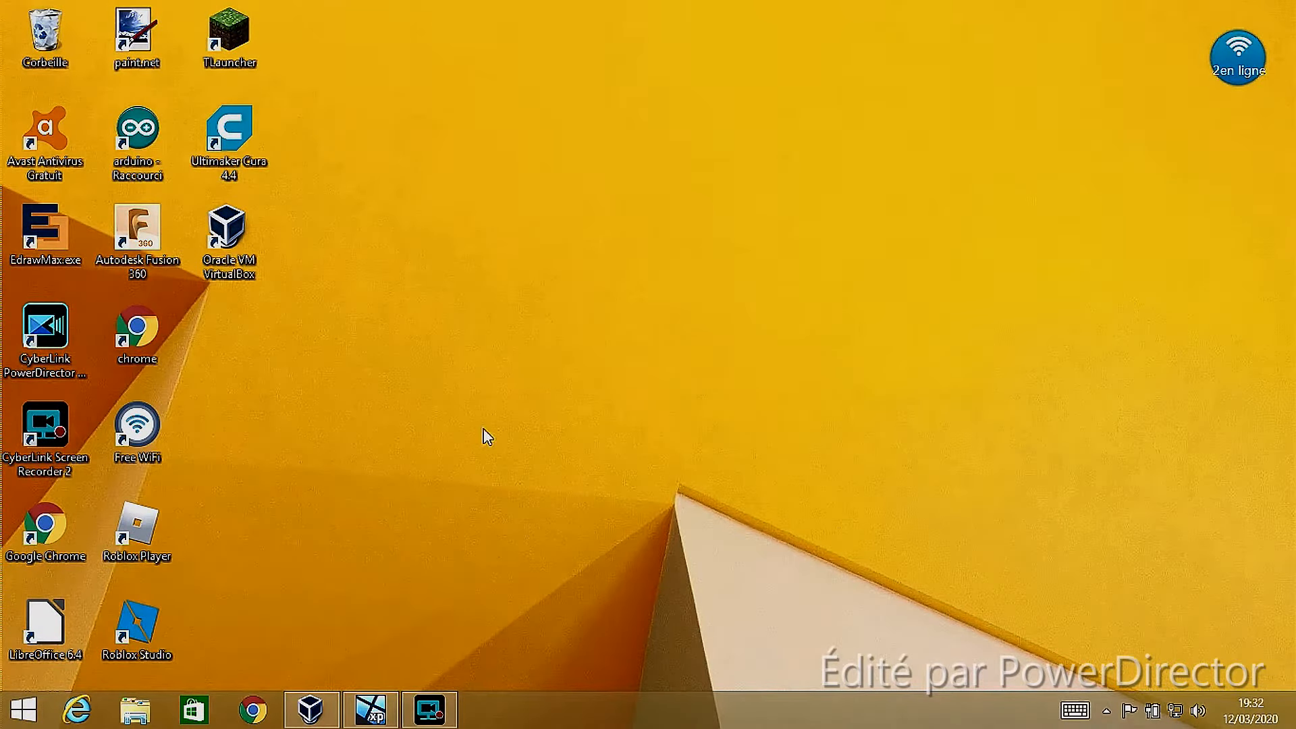
# Bring up the running windows xp virtual machine's window and dismiss its mouse-integration notice
pyautogui.click(312, 711)
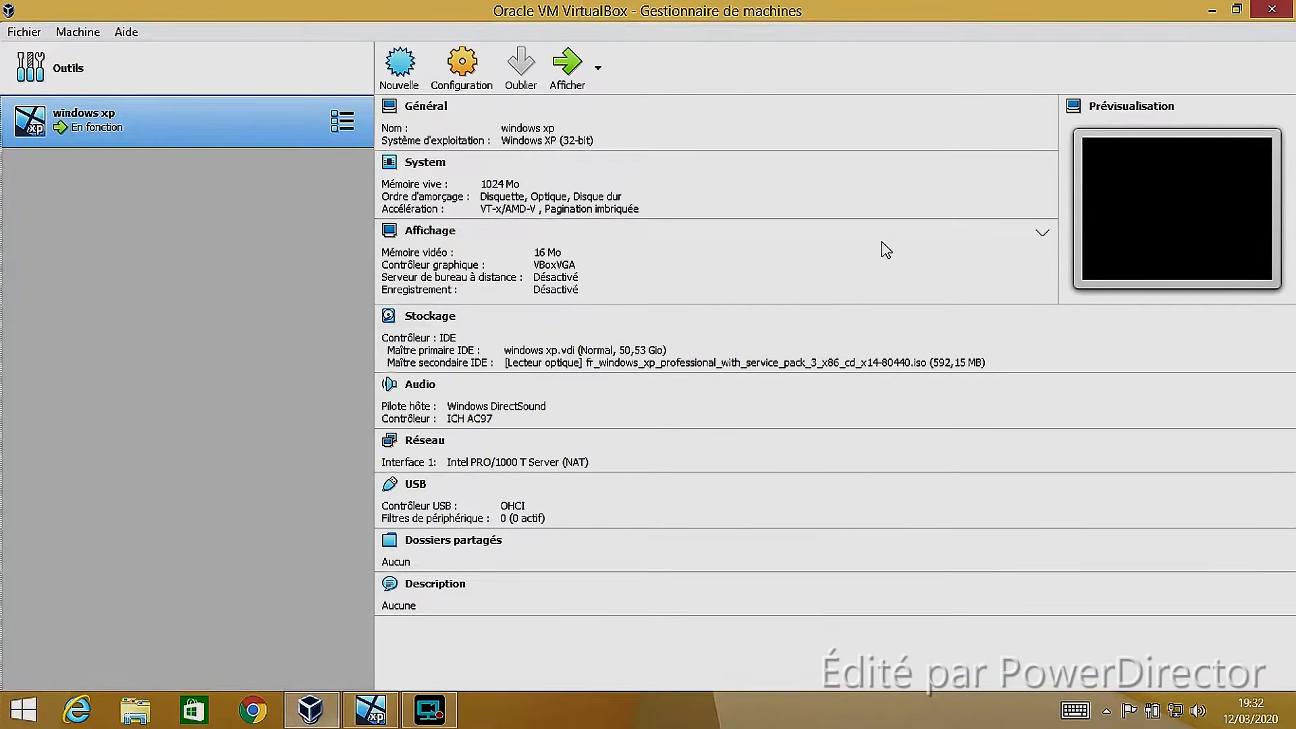
pyautogui.click(1213, 11)
pyautogui.click(382, 718)
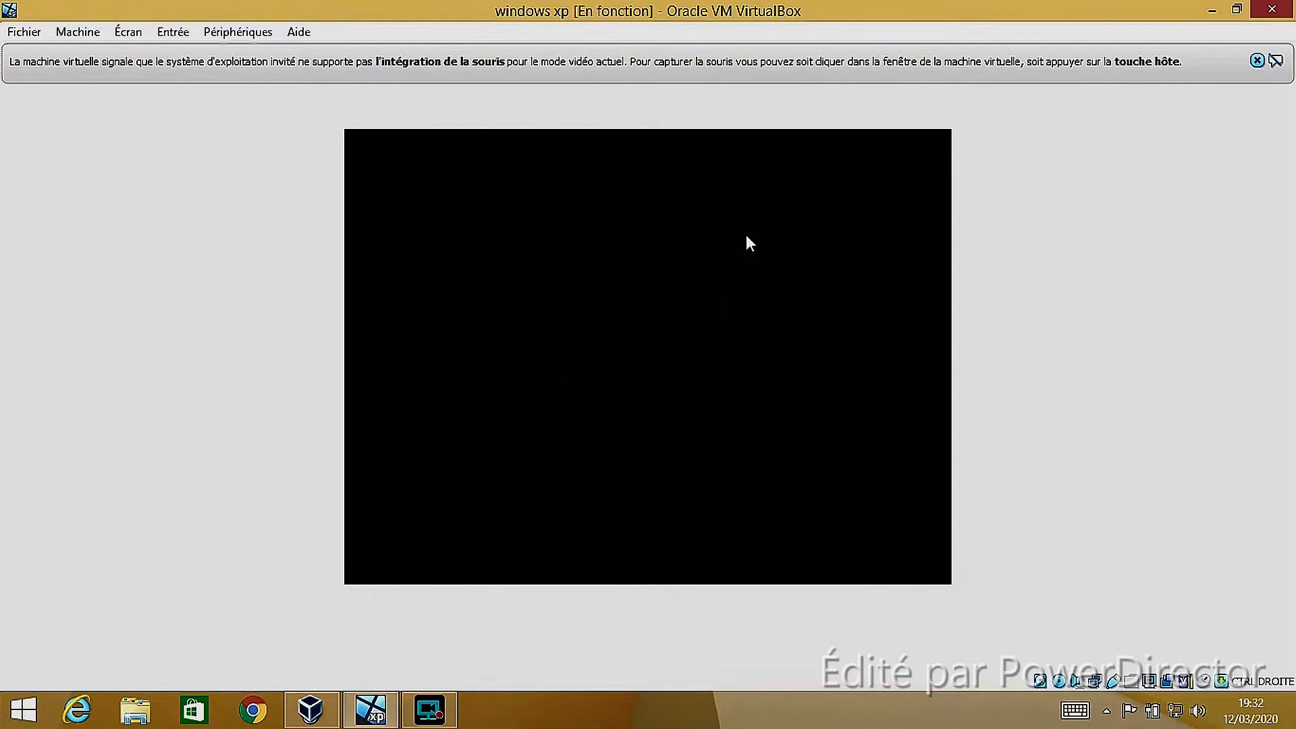
pyautogui.click(1257, 61)
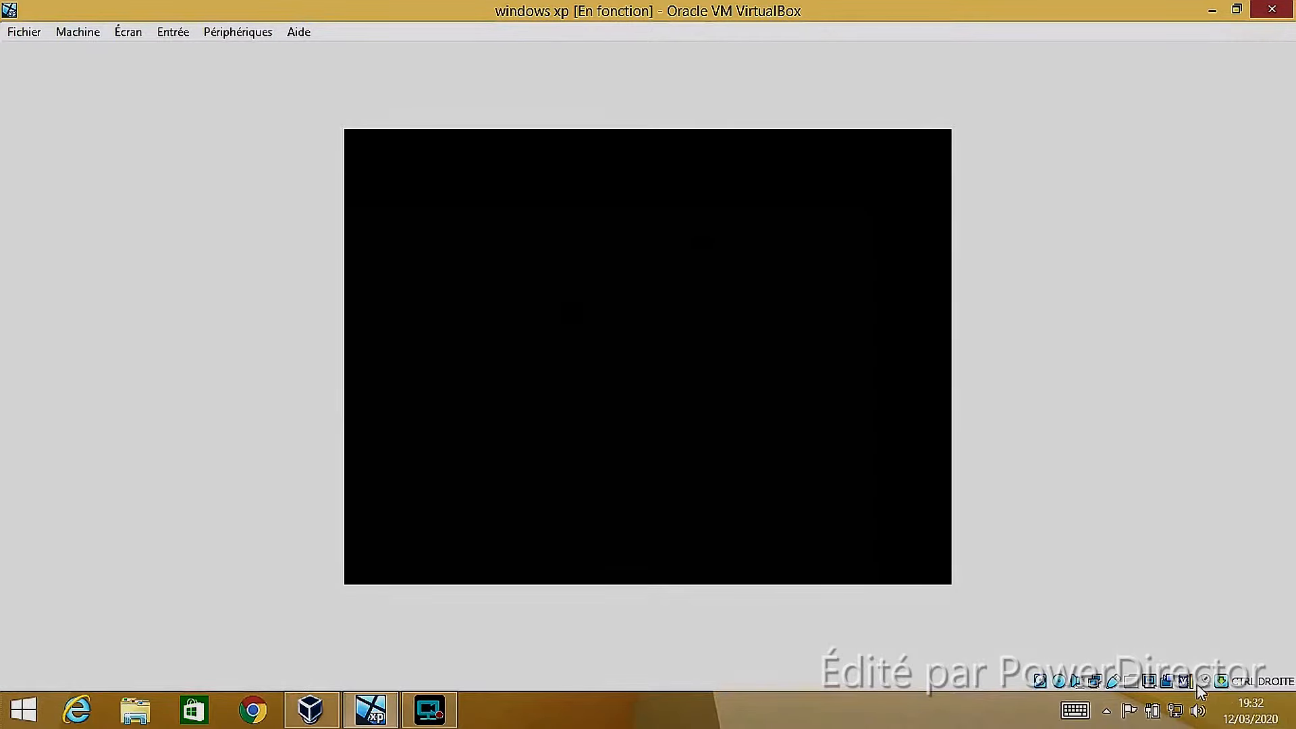
# Decline mouse capture by the windows xp virtual machine and dismiss the mouse-integration notice above its display
pyautogui.click(755, 447)
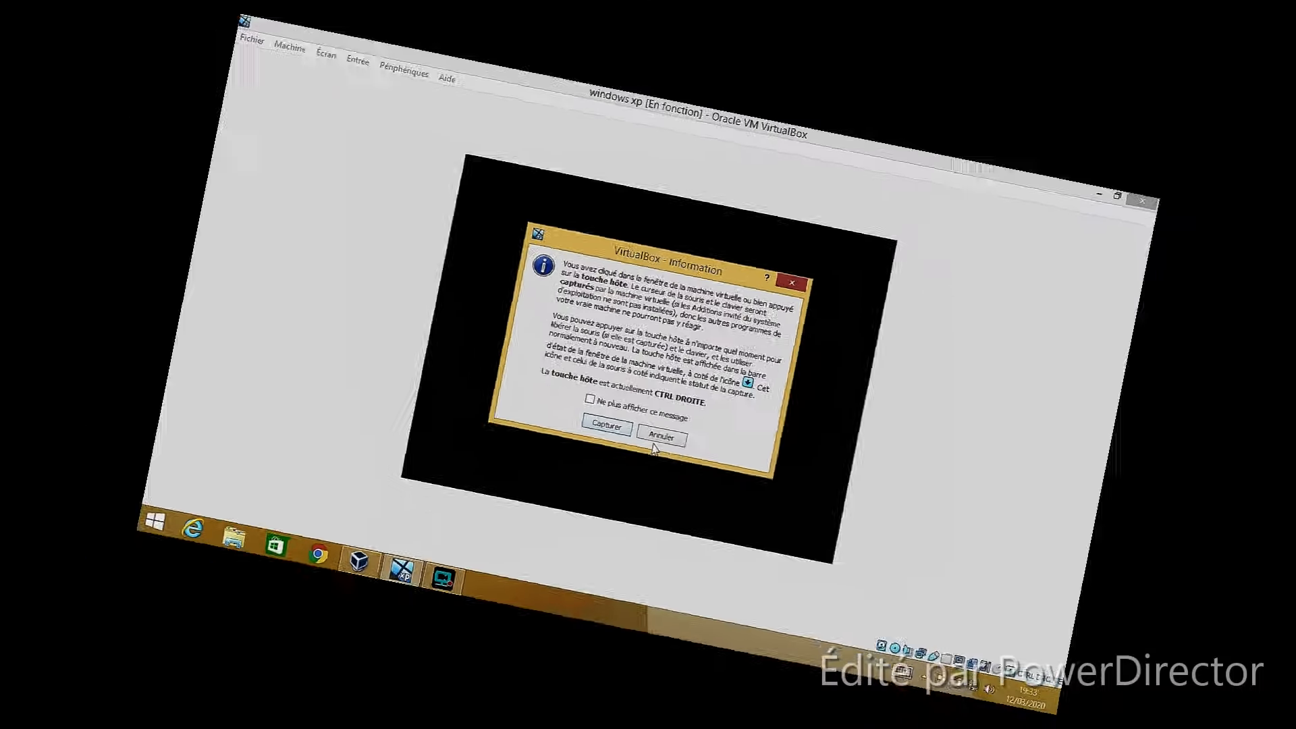
pyautogui.click(674, 462)
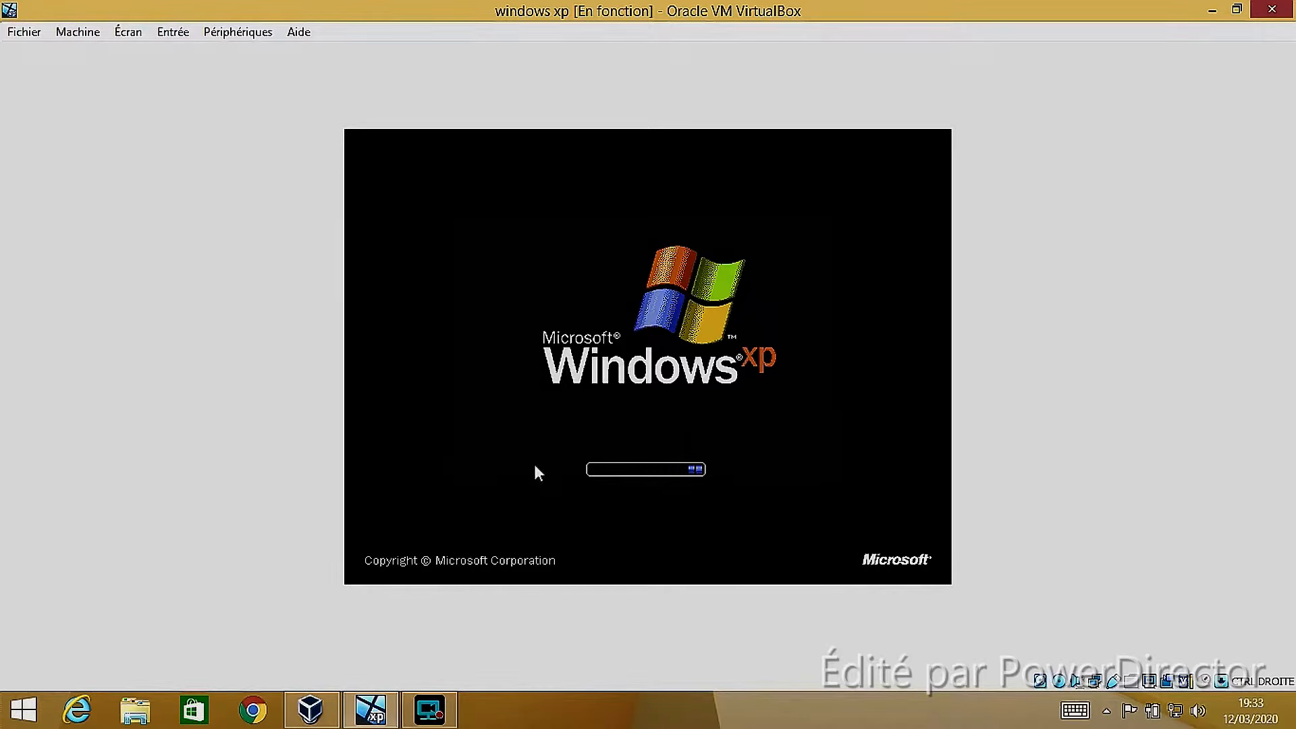
pyautogui.click(1199, 711)
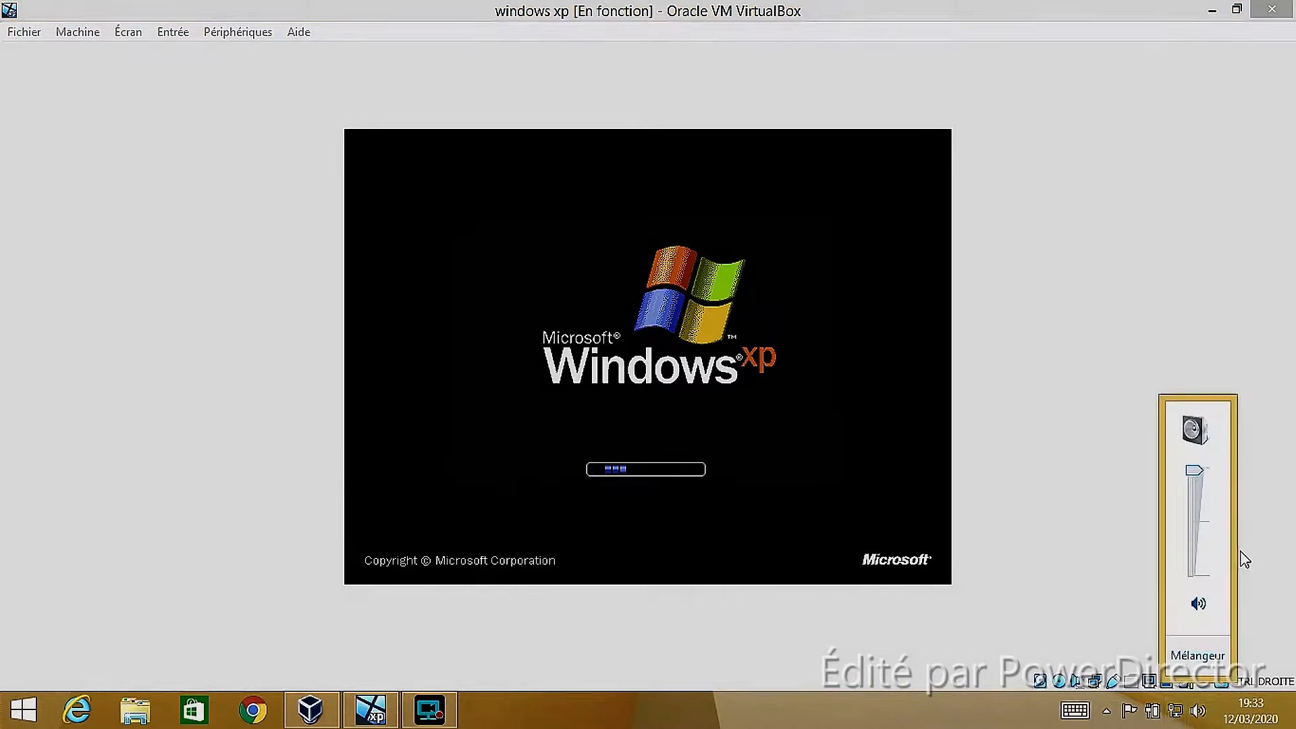
pyautogui.click(1071, 336)
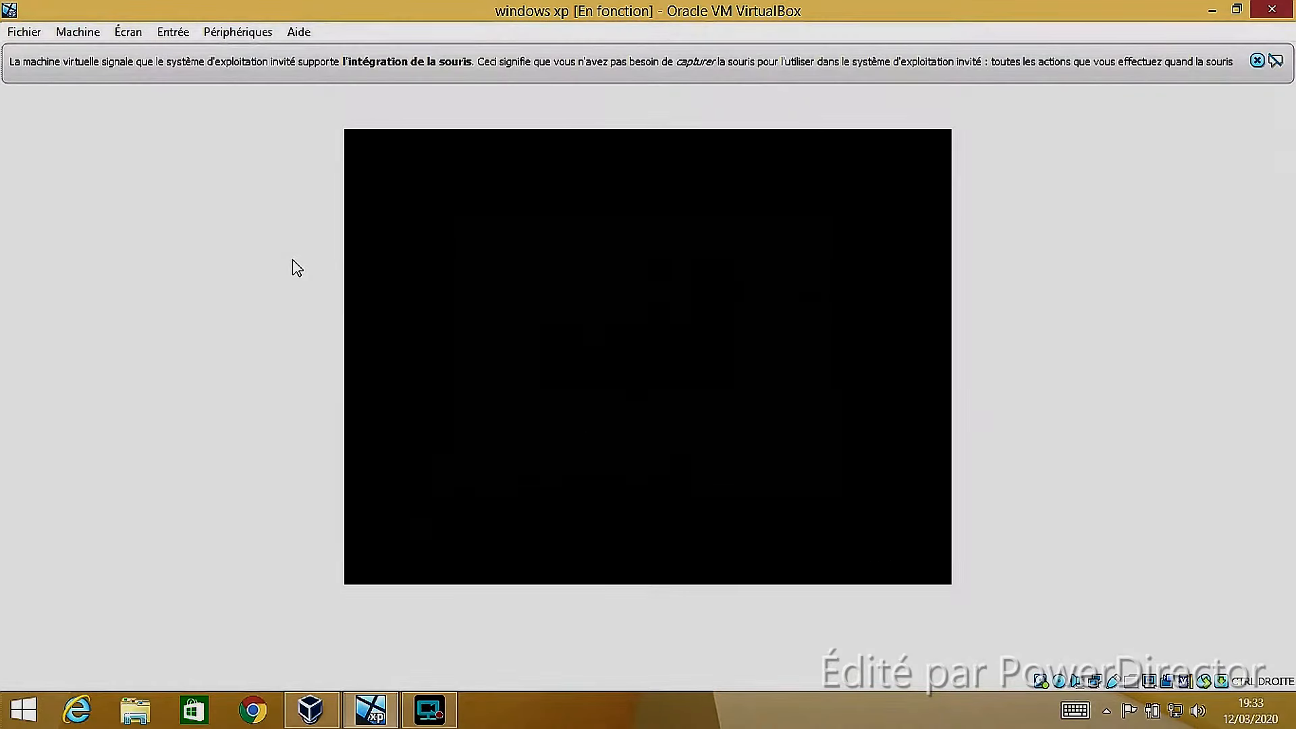
pyautogui.click(1258, 60)
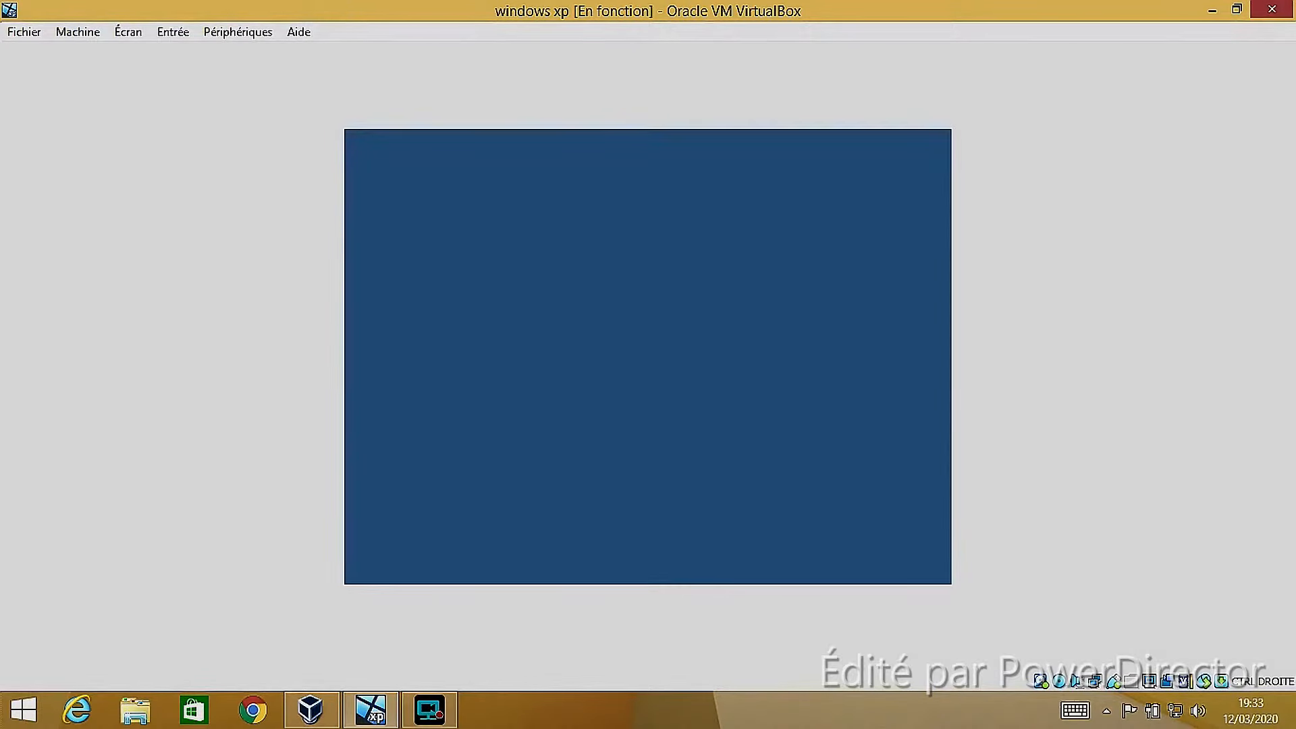
pyautogui.click(428, 714)
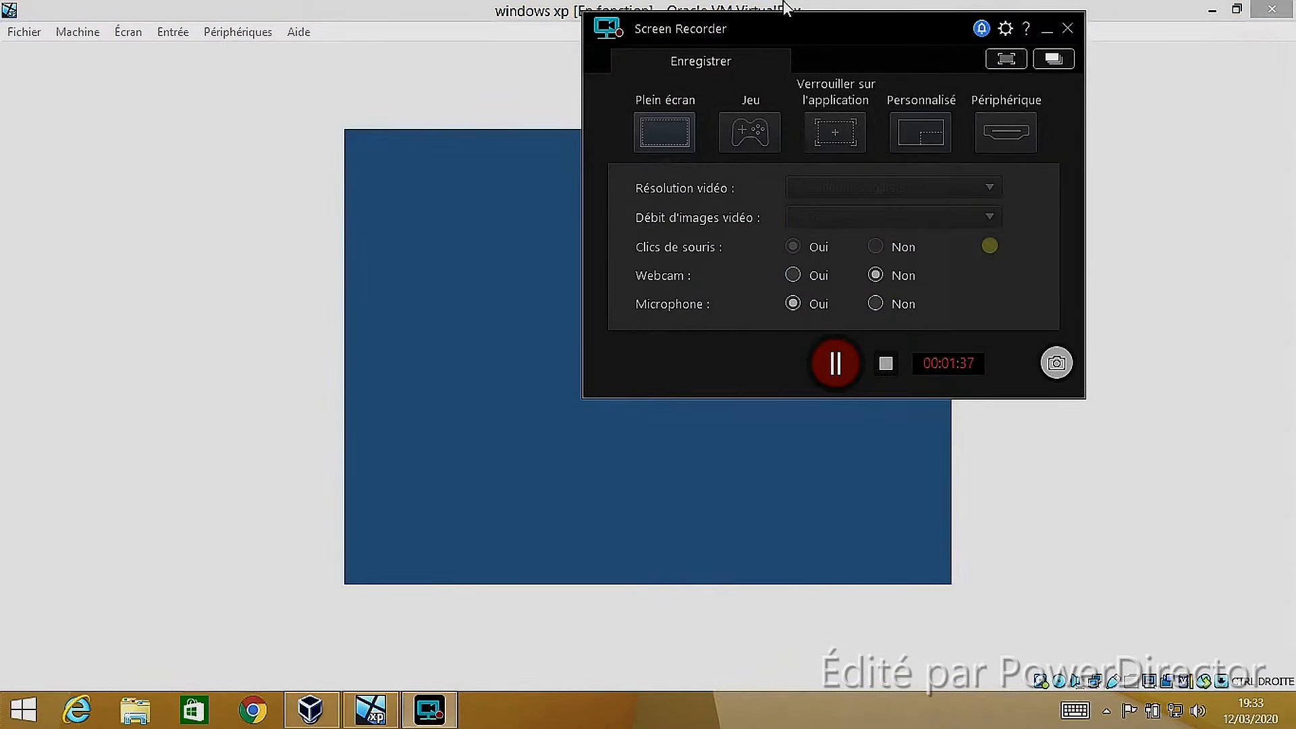
pyautogui.click(1047, 31)
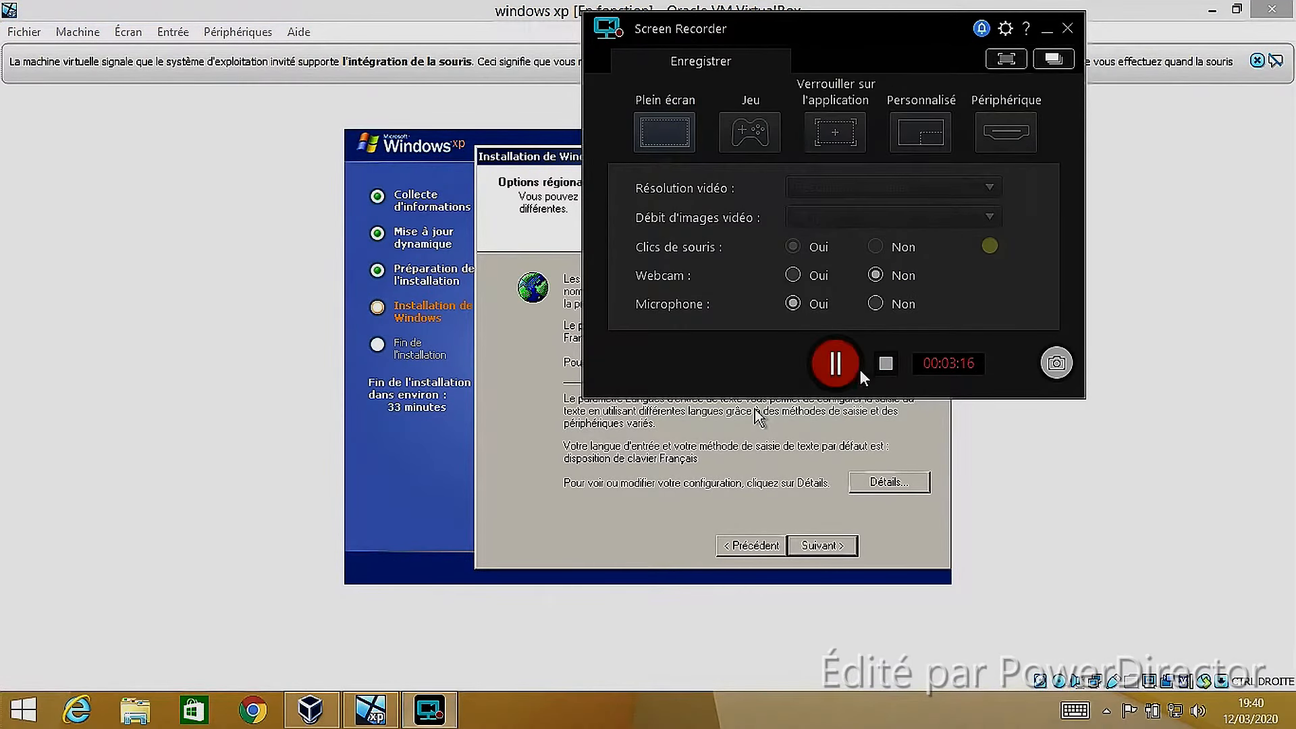
pyautogui.click(1047, 30)
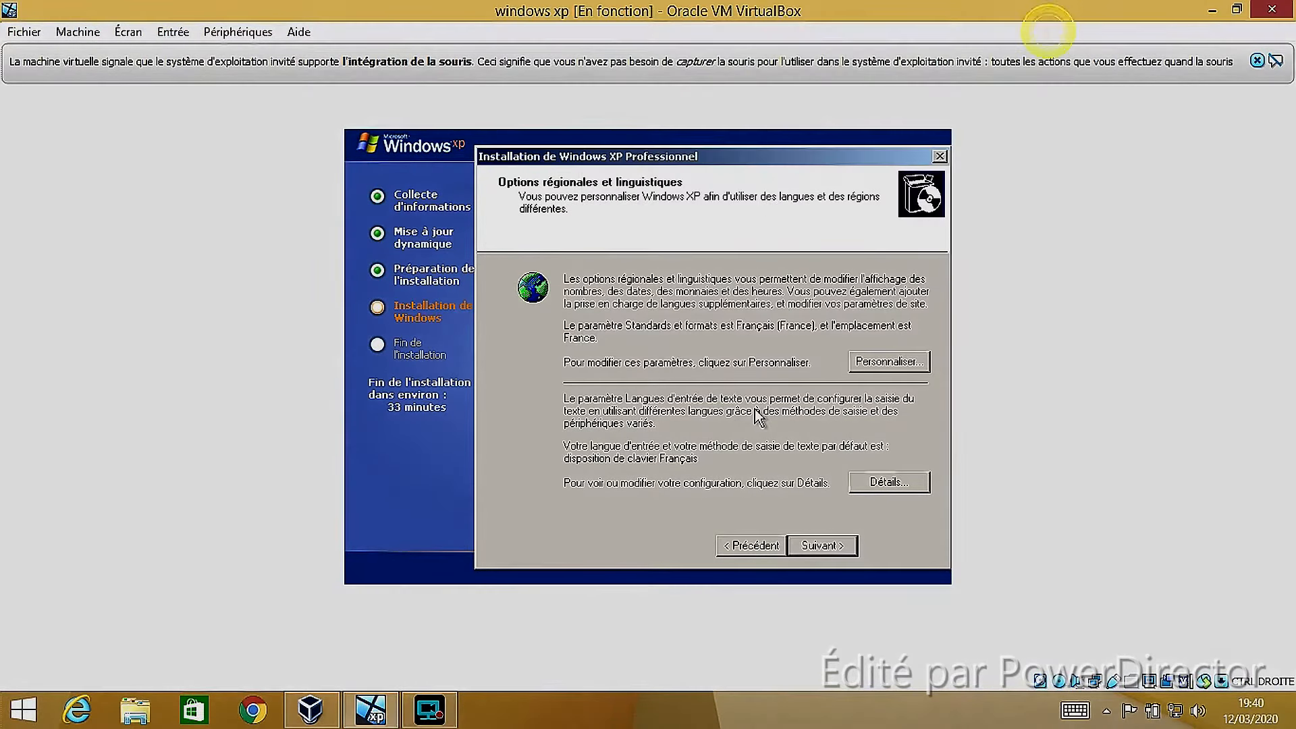
# Accept the default regional and language options, and personalize the software with the user's name and the organisation nul
pyautogui.moveTo(533, 159); pyautogui.dragTo(476, 169)
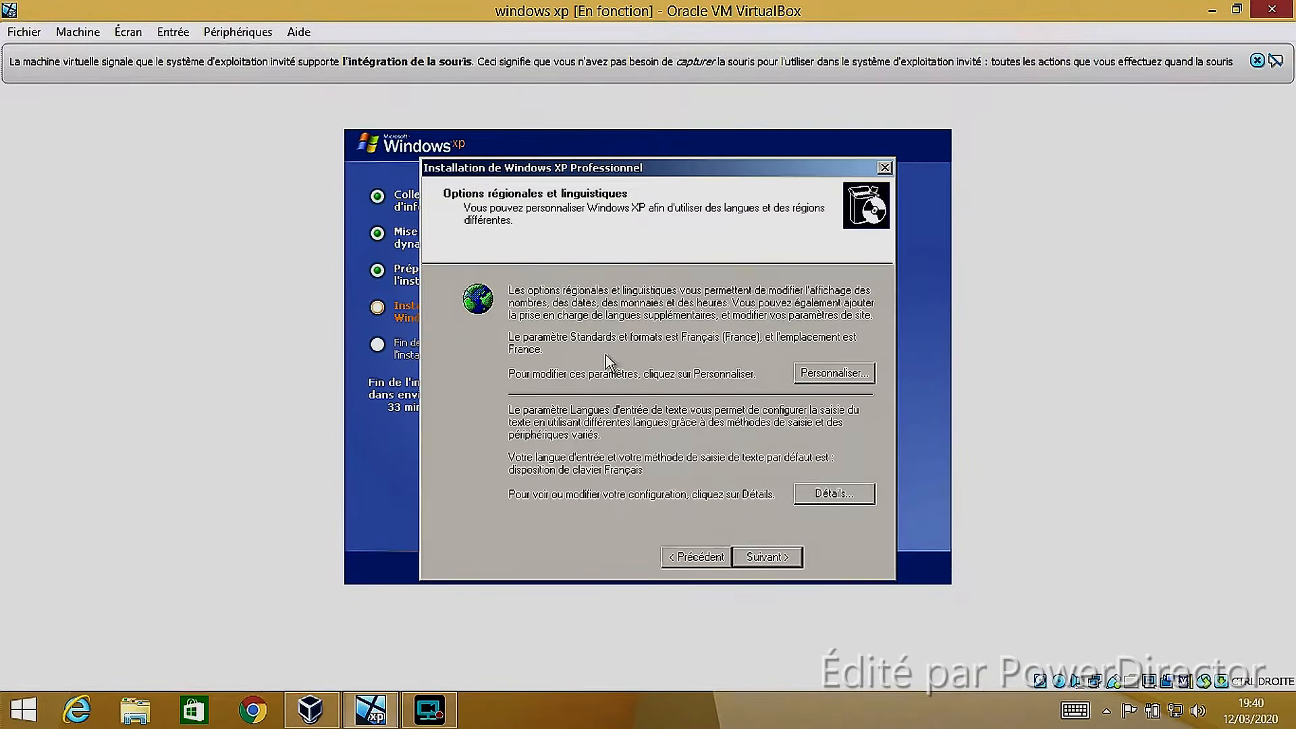
pyautogui.click(780, 558)
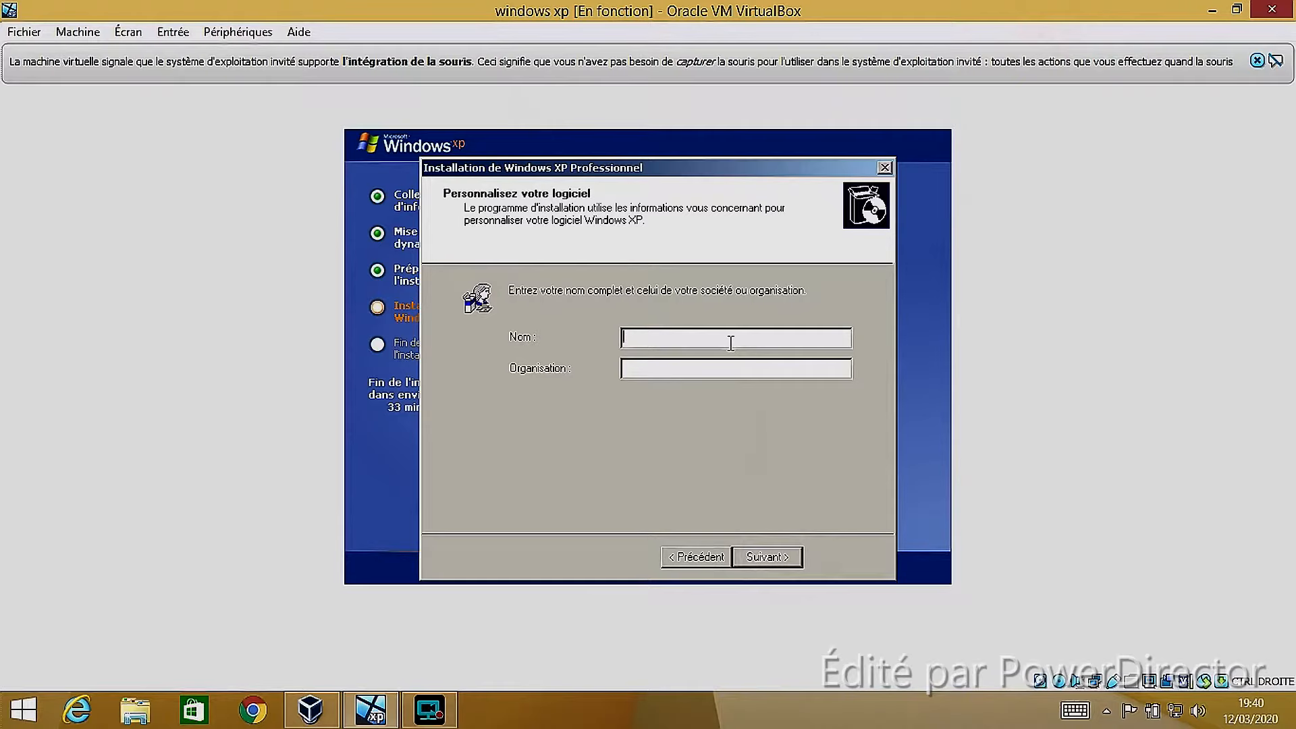
pyautogui.write('elpo')
pyautogui.click(672, 368)
pyautogui.write('nul')
pyautogui.click(751, 556)
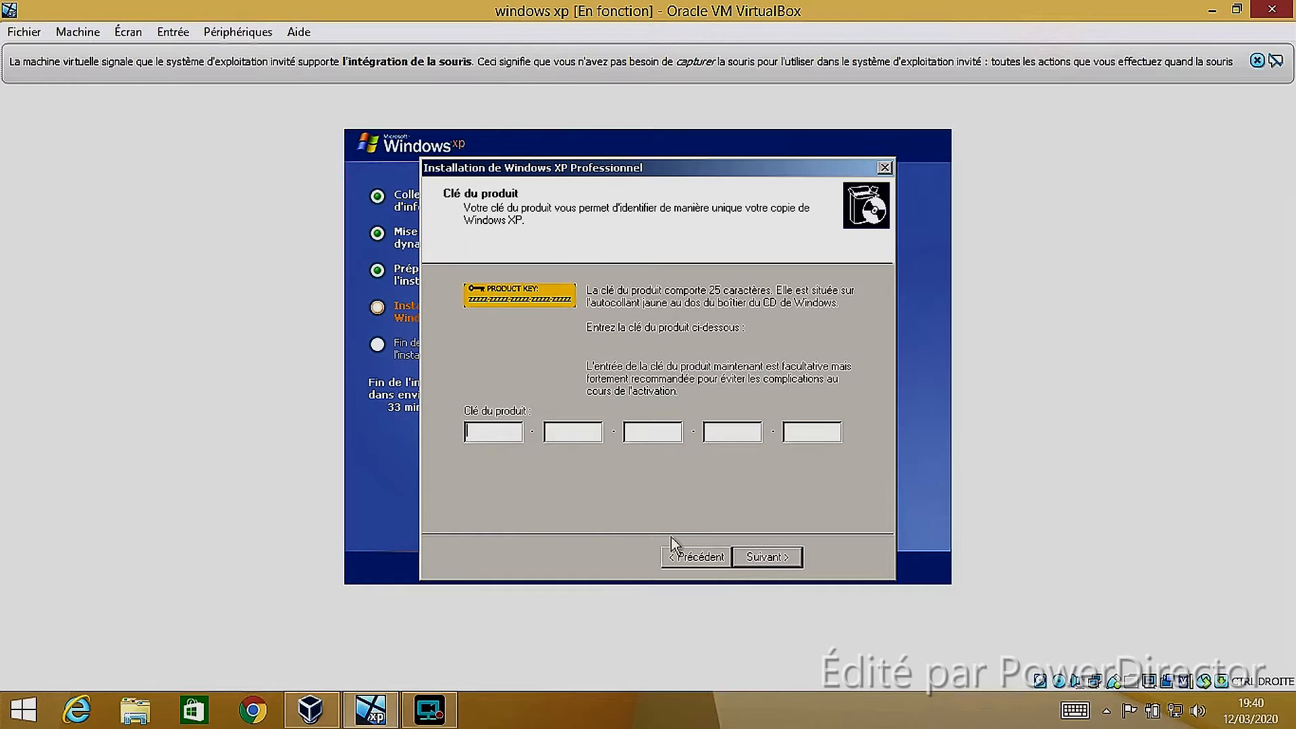
# Continue the Windows XP installation without a product key, declining to enter one now
pyautogui.click(768, 558)
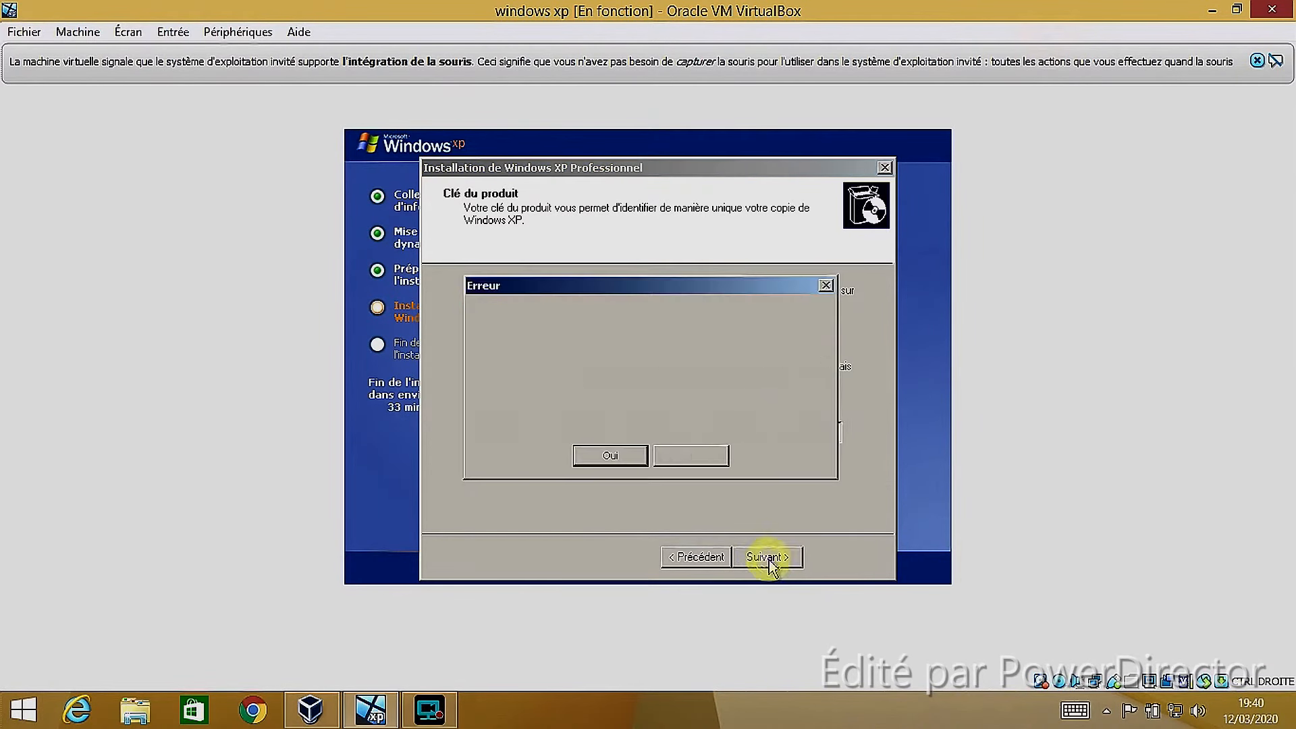
pyautogui.click(608, 456)
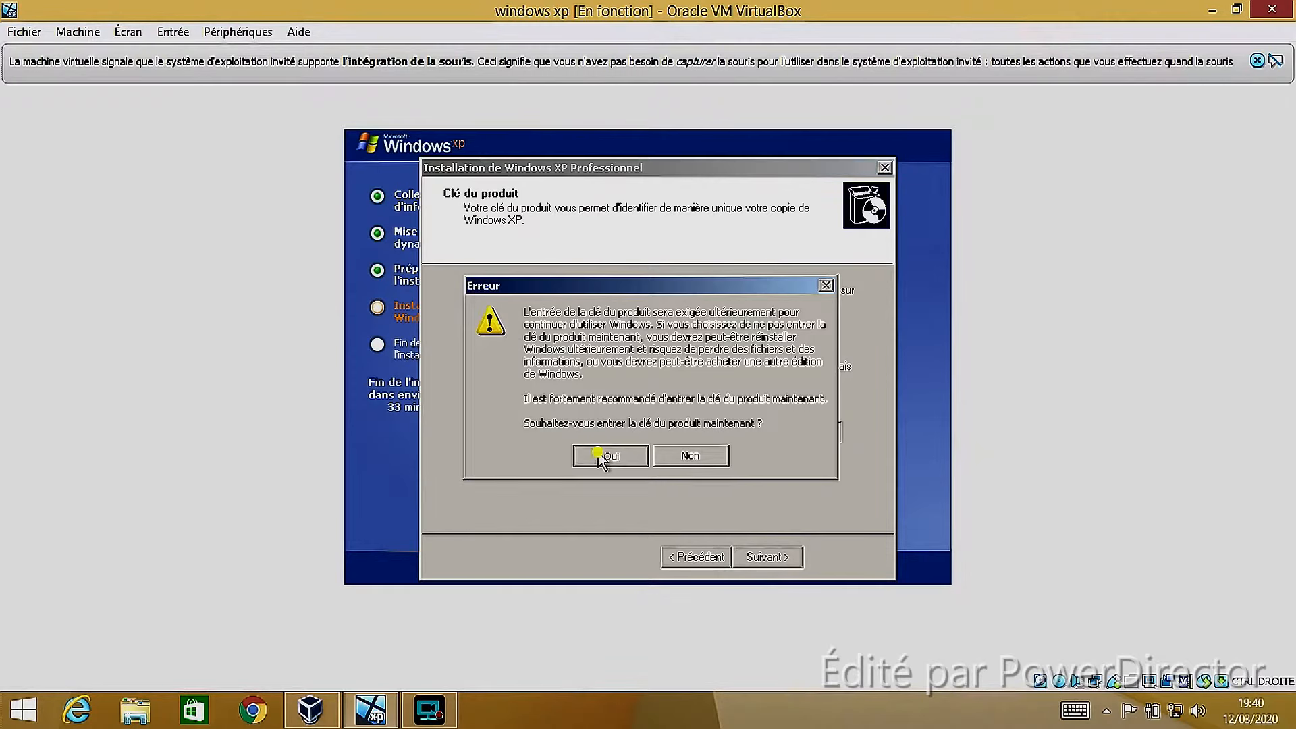
pyautogui.click(789, 559)
pyautogui.click(682, 456)
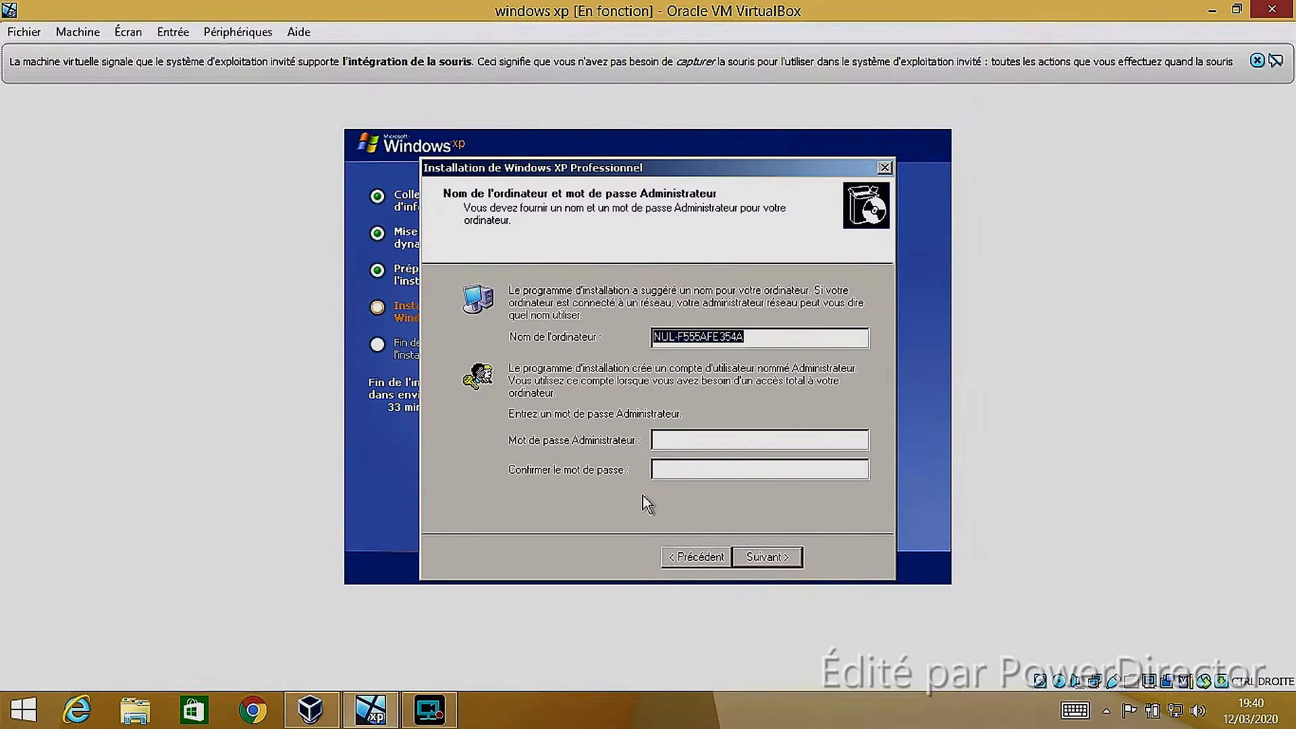
# Keep the suggested computer name with a blank administrator password, and accept the default date, time and time zone
pyautogui.click(749, 555)
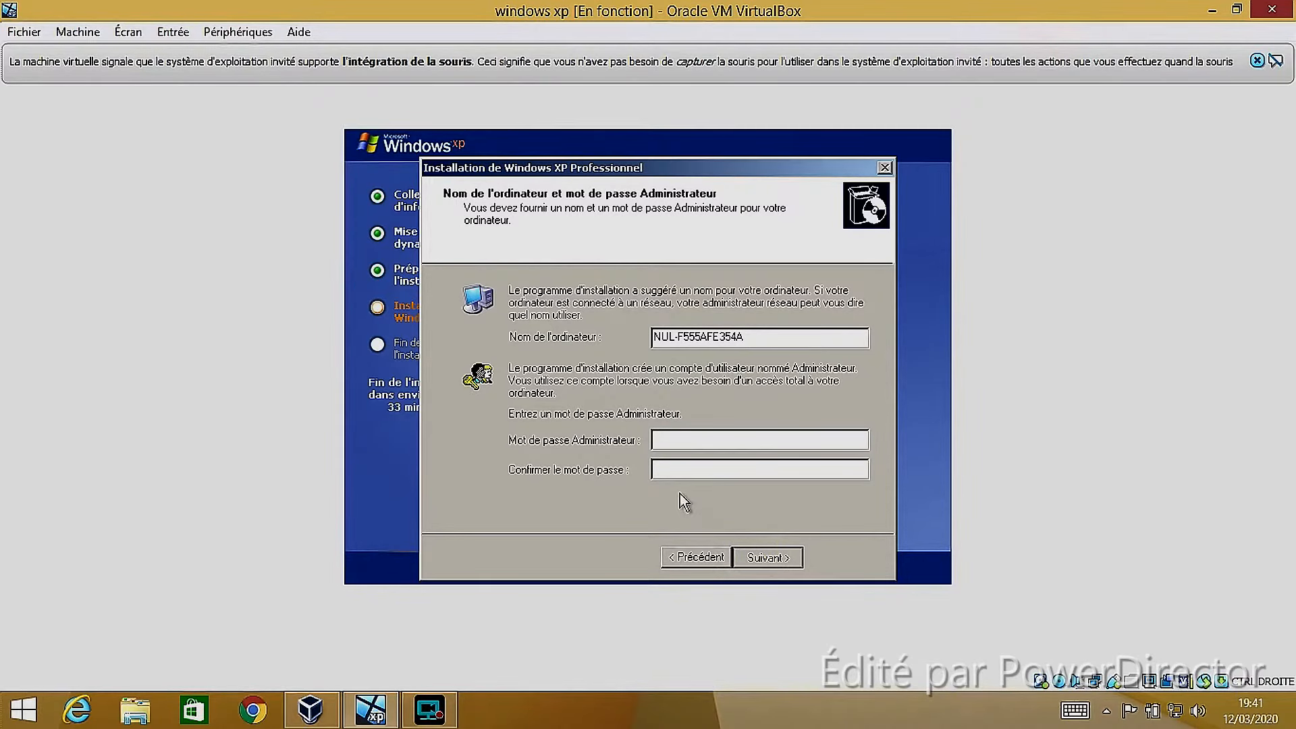
pyautogui.click(765, 558)
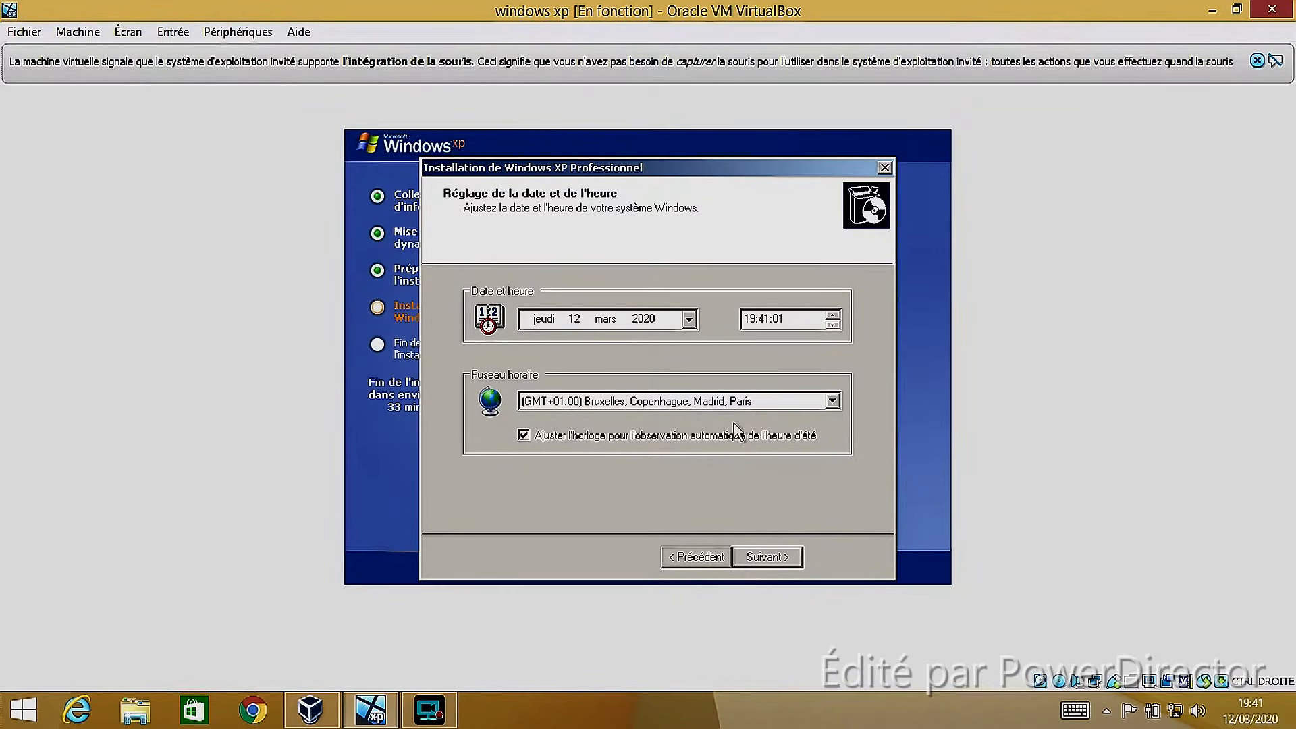
pyautogui.click(770, 555)
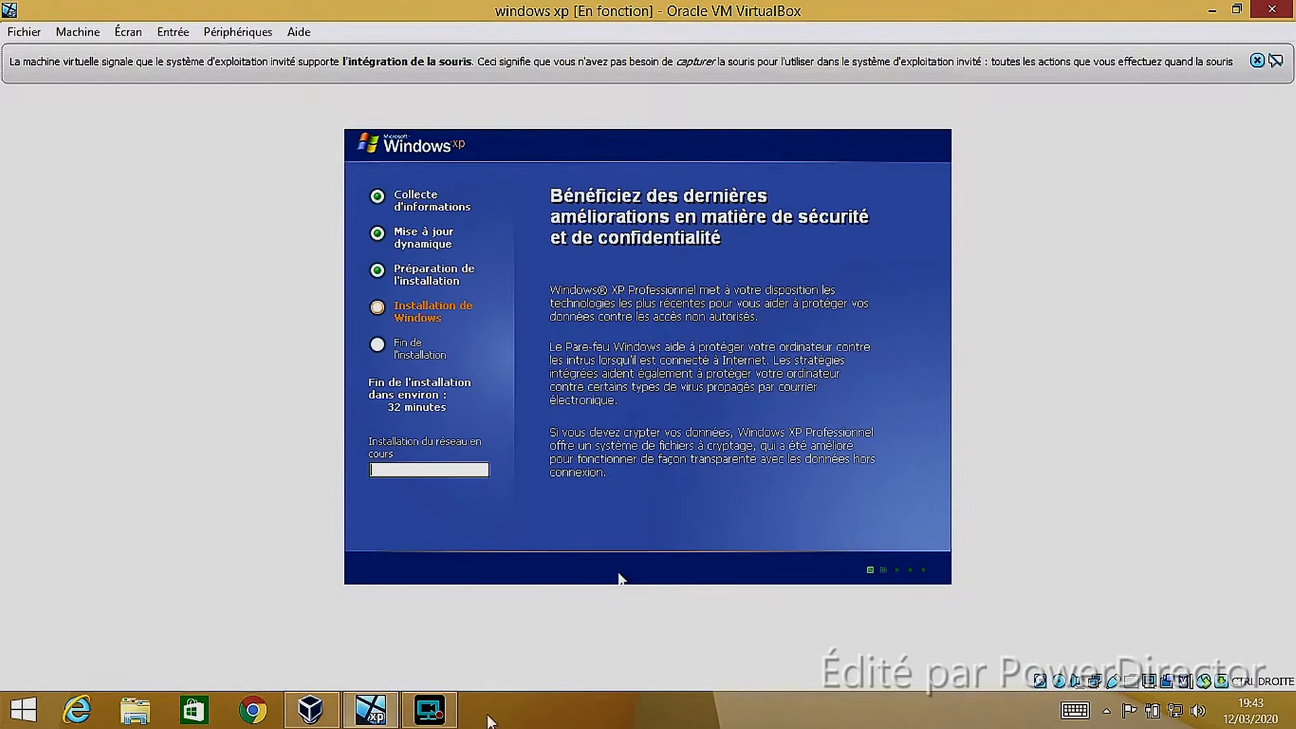
pyautogui.click(443, 717)
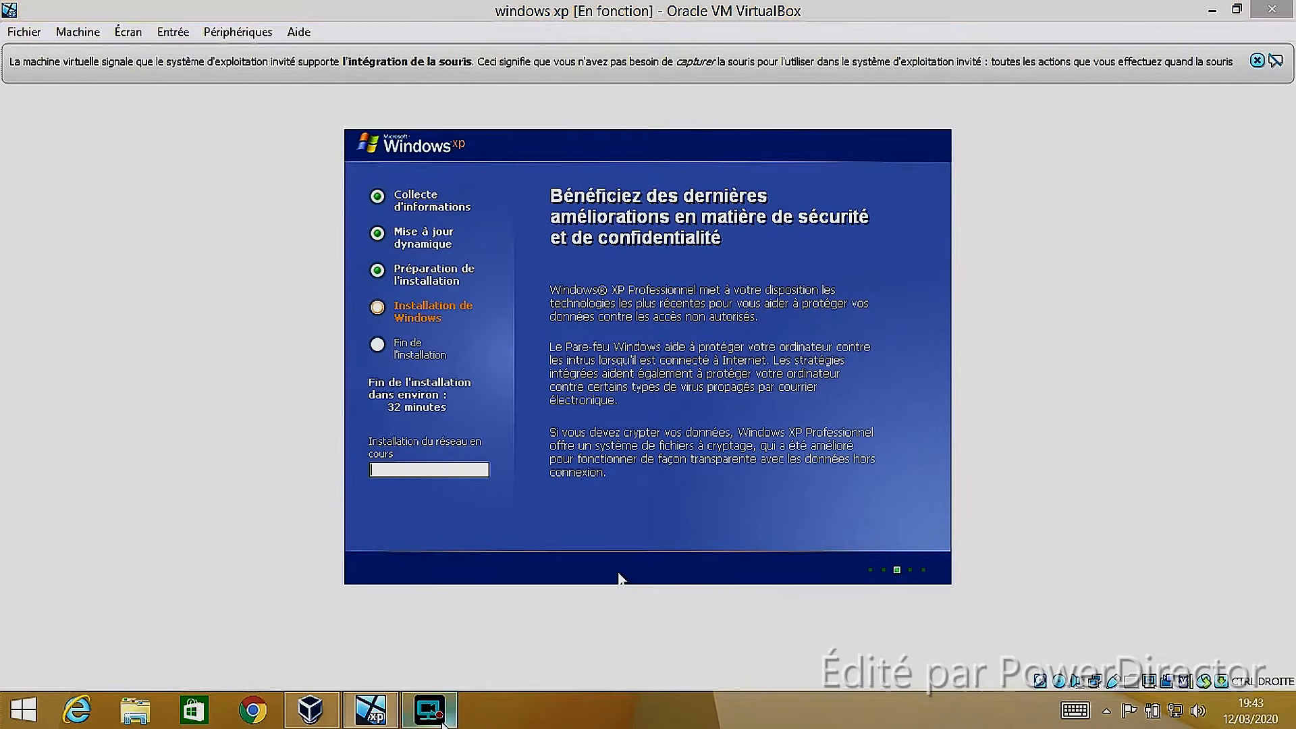
pyautogui.click(448, 721)
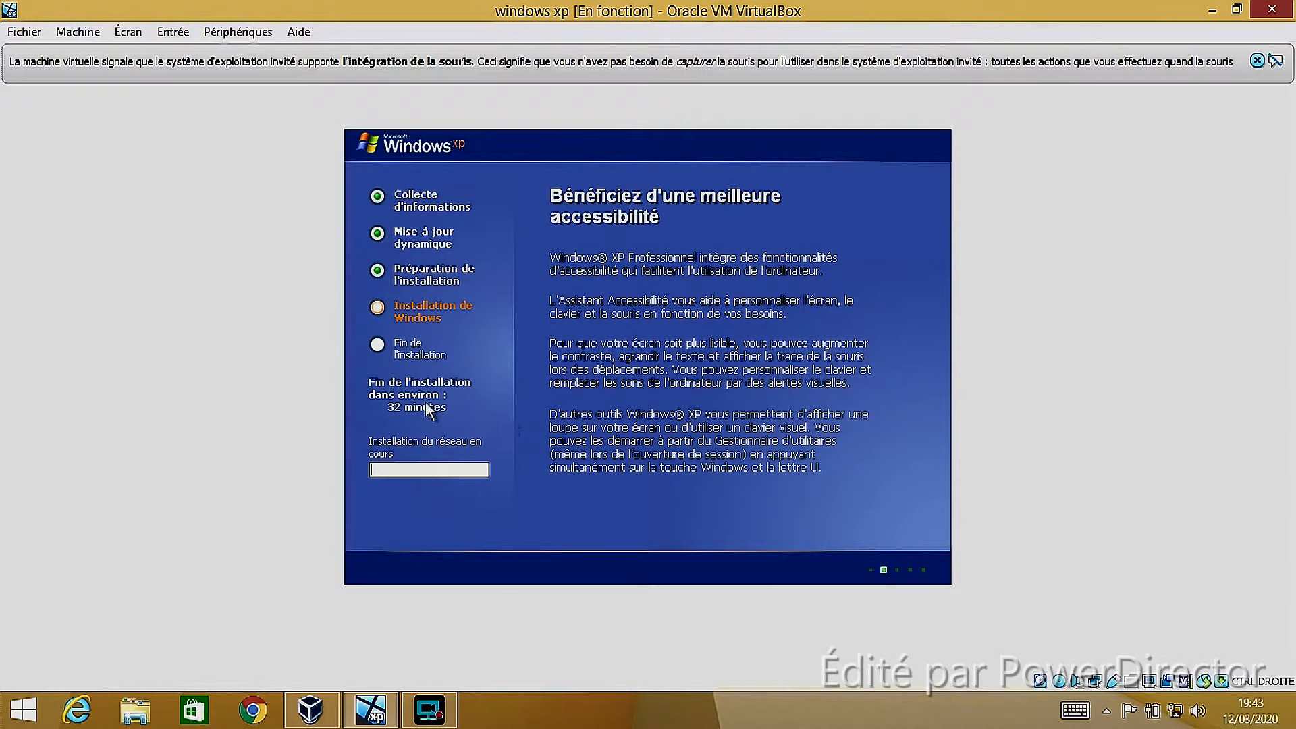
pyautogui.click(1257, 62)
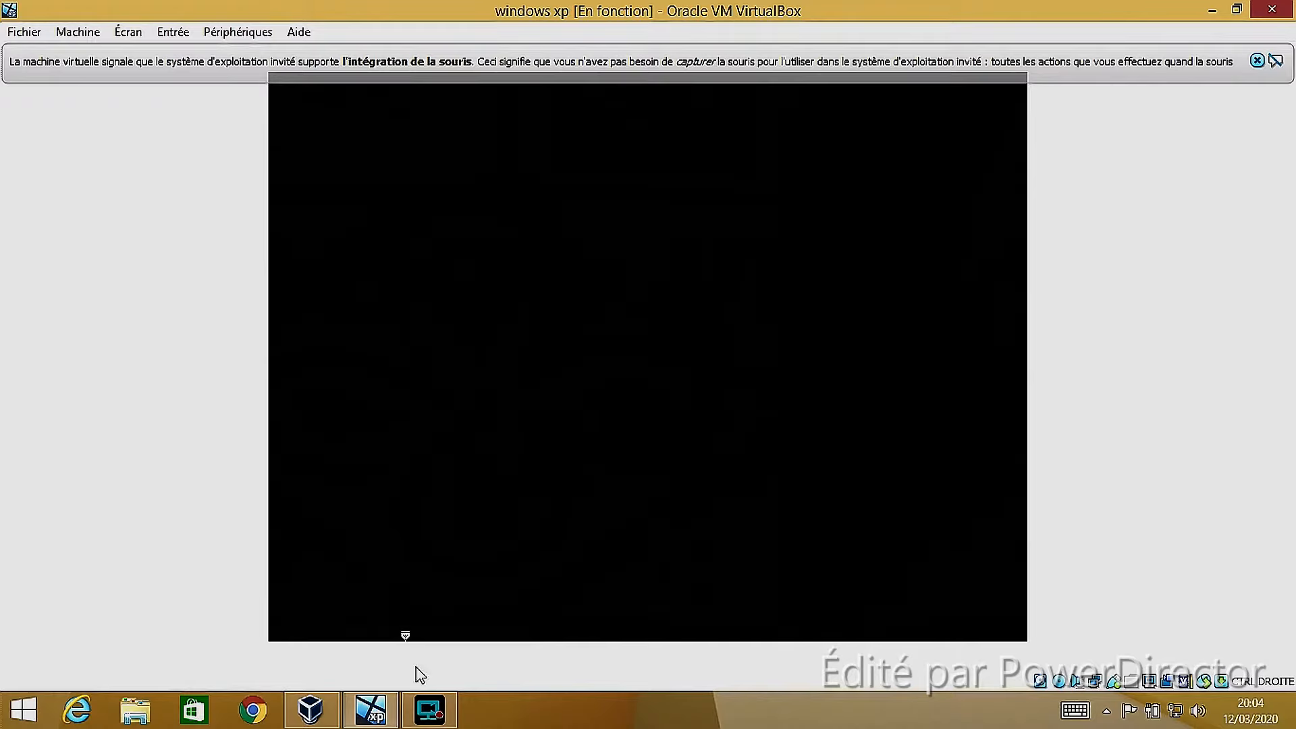
pyautogui.click(429, 709)
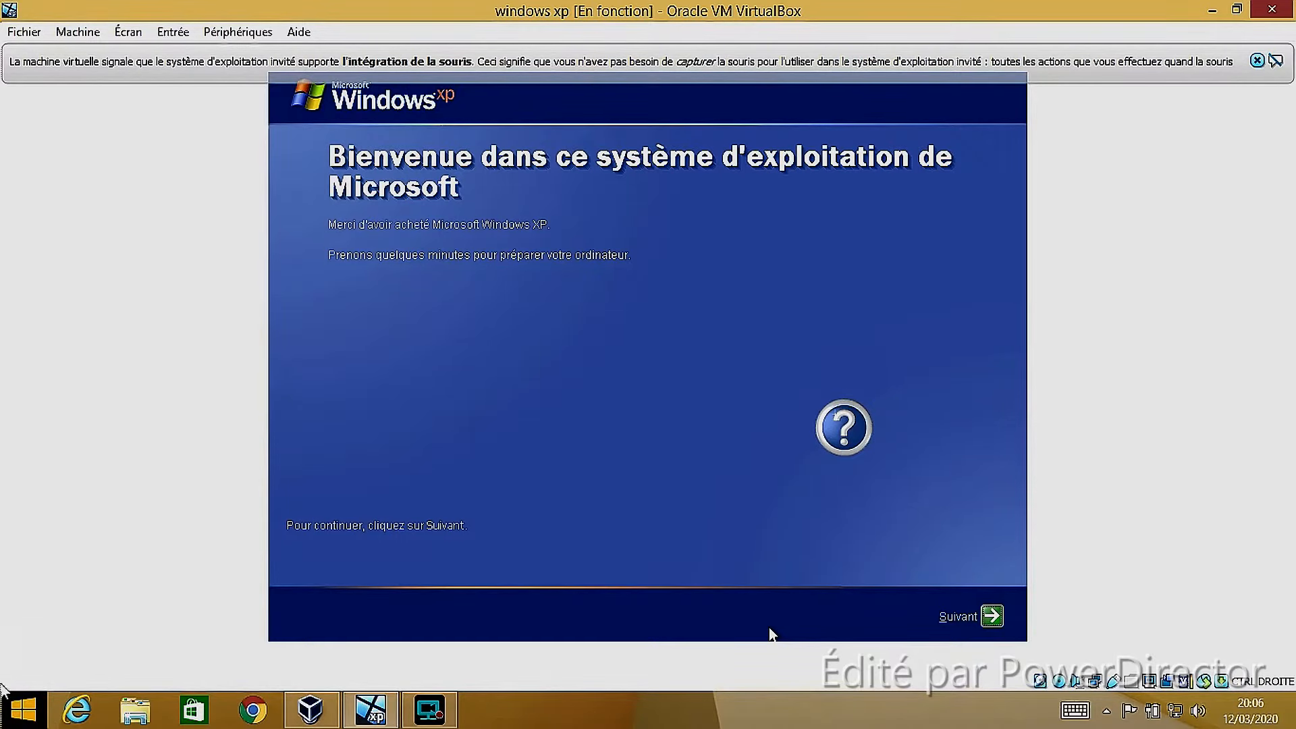
pyautogui.click(426, 720)
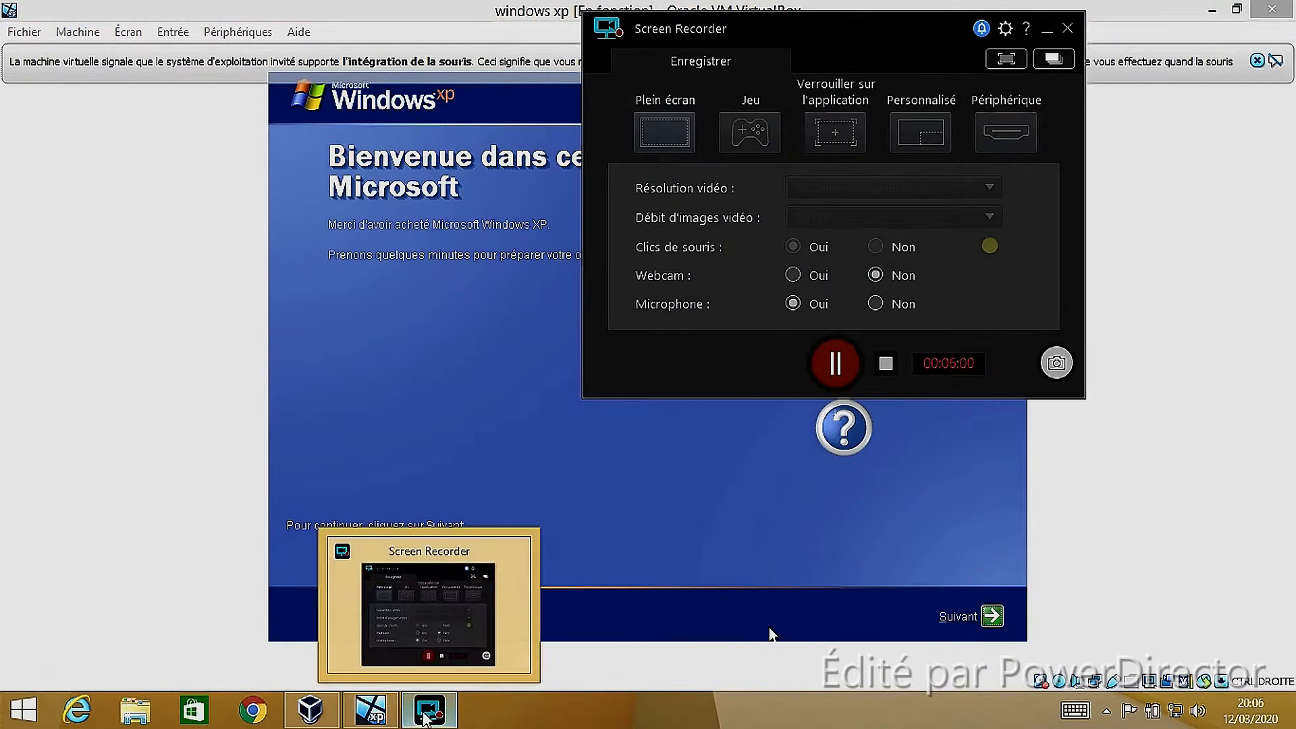
pyautogui.click(1047, 30)
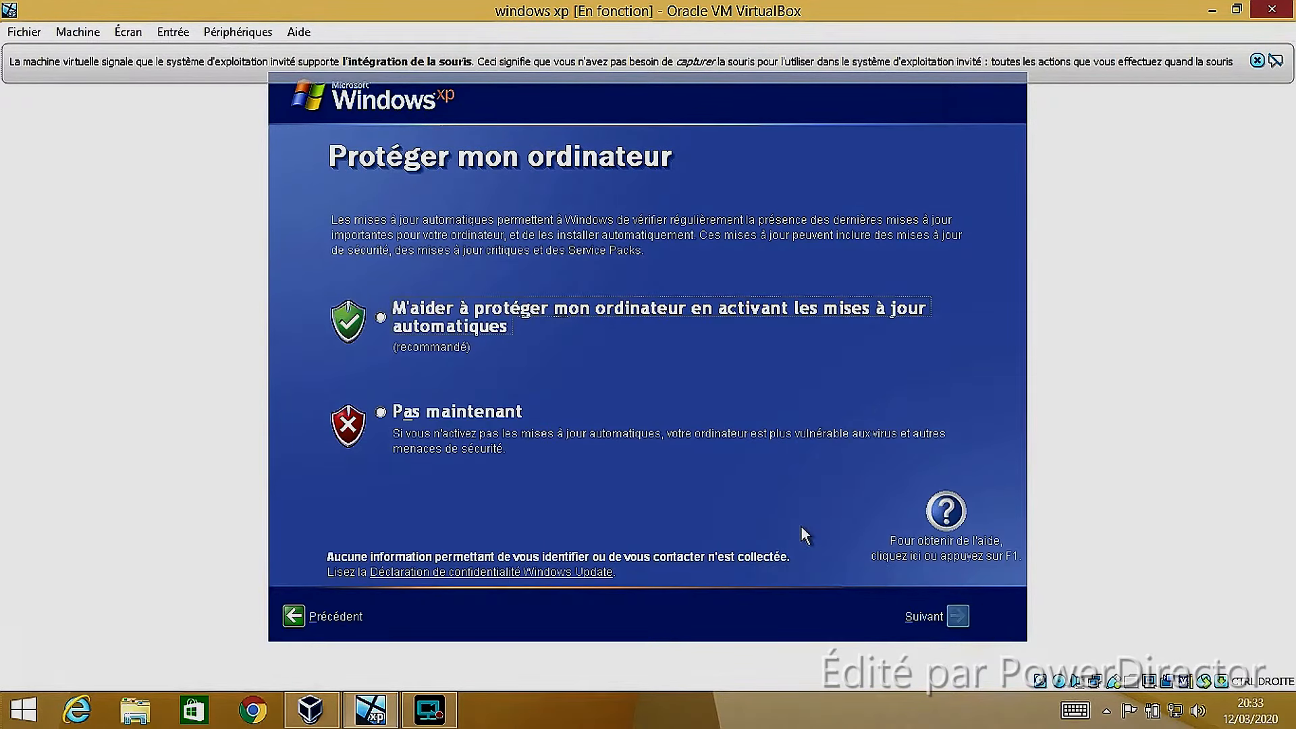
pyautogui.click(430, 709)
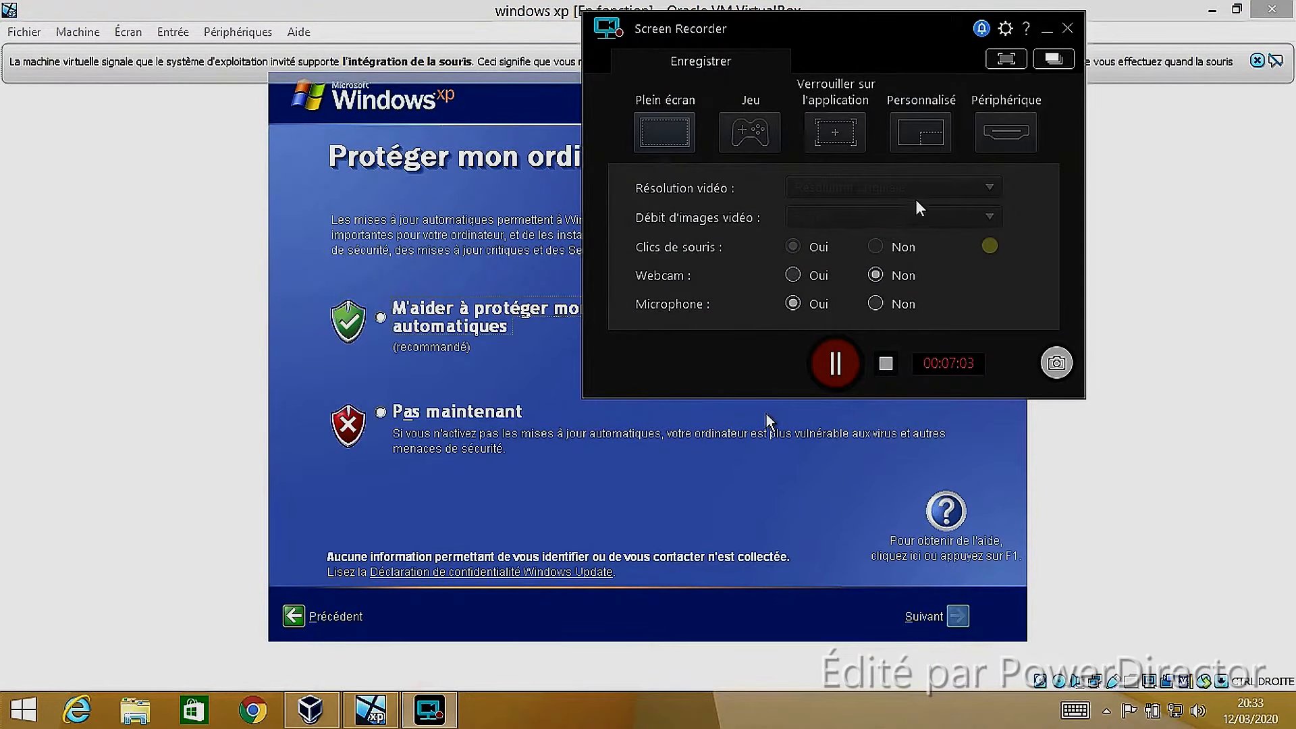
pyautogui.click(1045, 32)
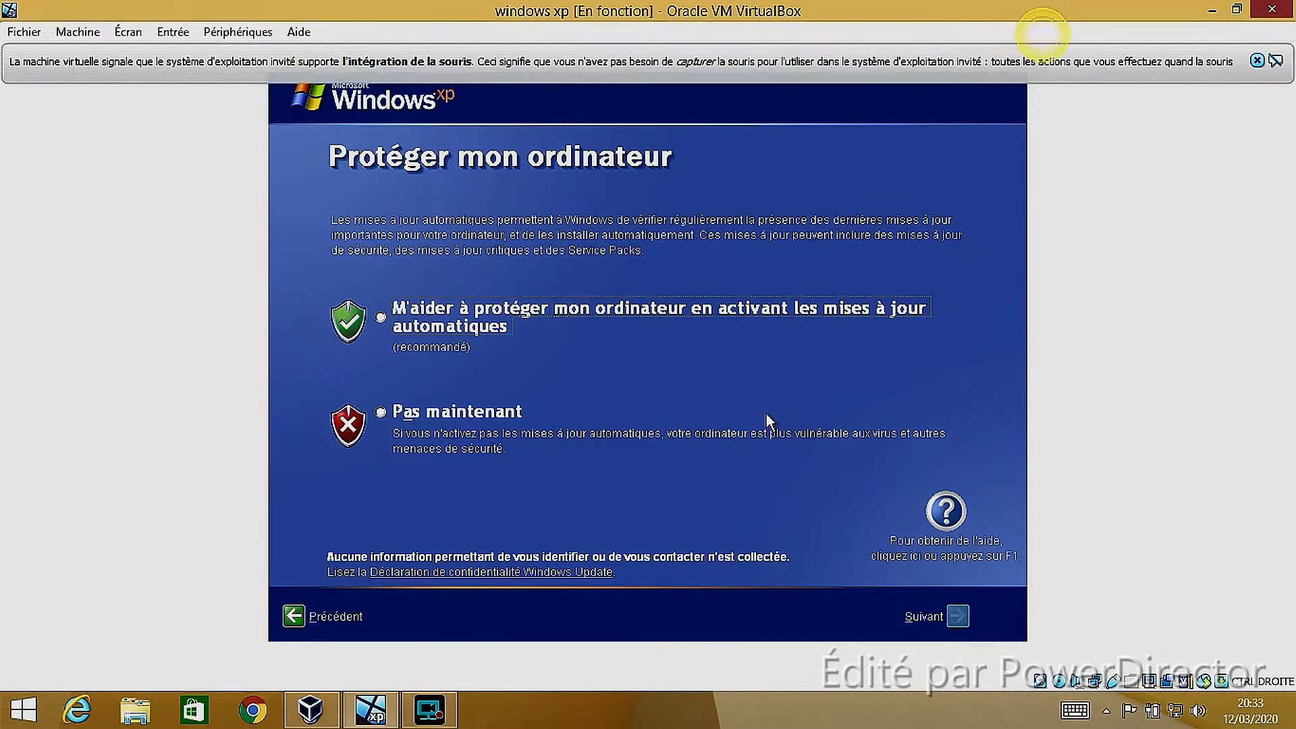
# Choose Pas maintenant for automatic updates on the computer protection page
pyautogui.click(378, 314)
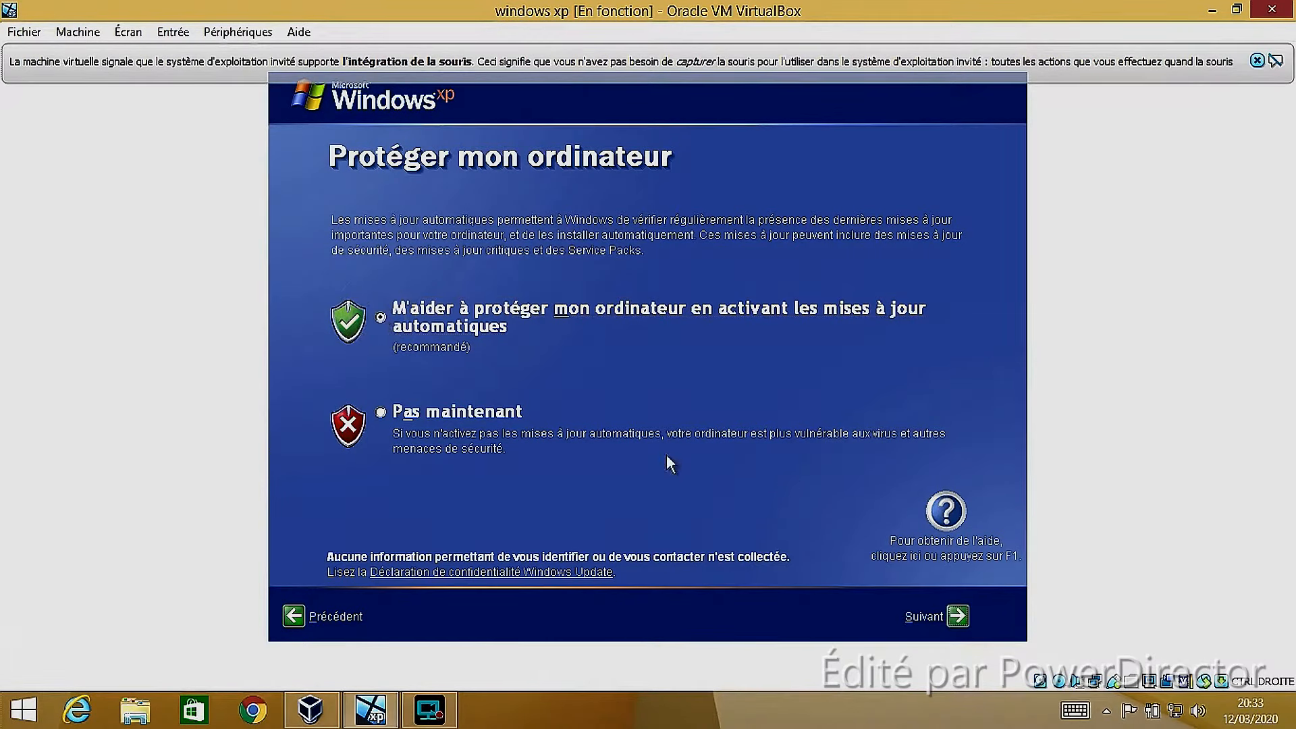
pyautogui.click(385, 415)
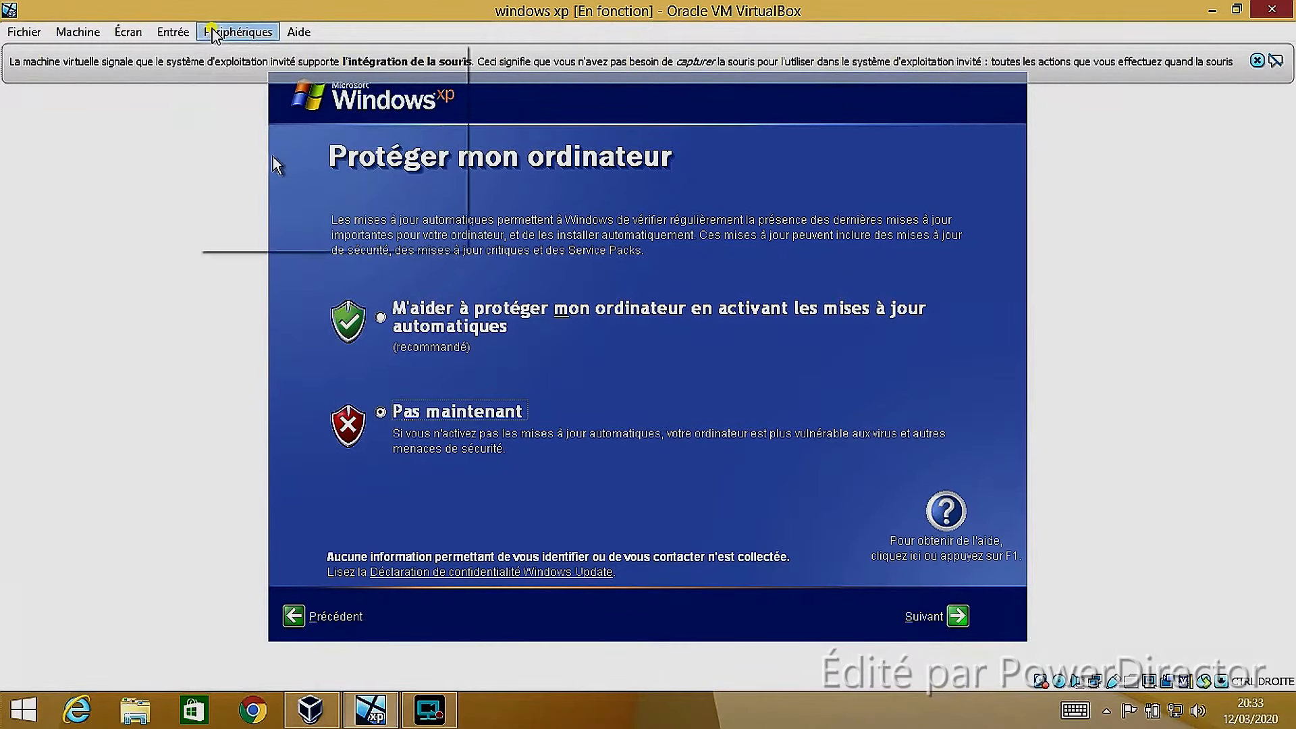
# Look through the virtual machine's peripheral options and insert the Guest Additions CD image
pyautogui.click(238, 32)
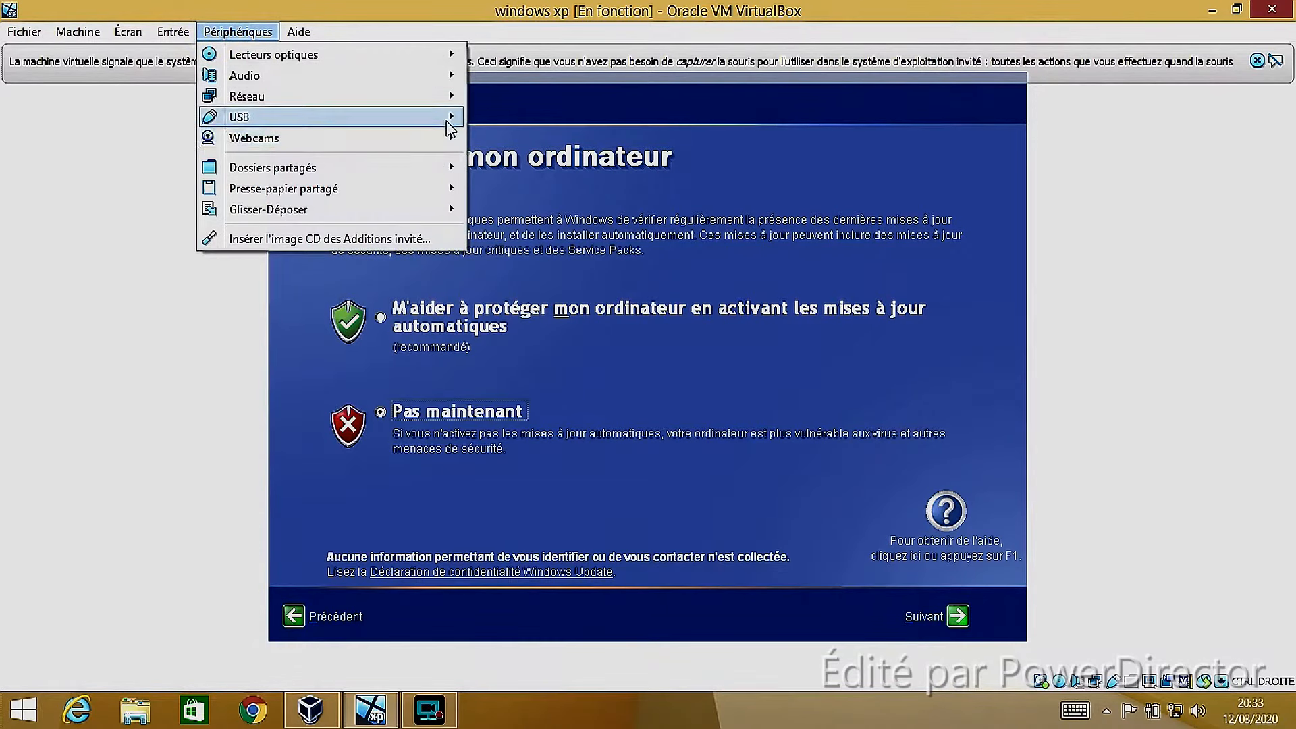
pyautogui.moveTo(450, 129)
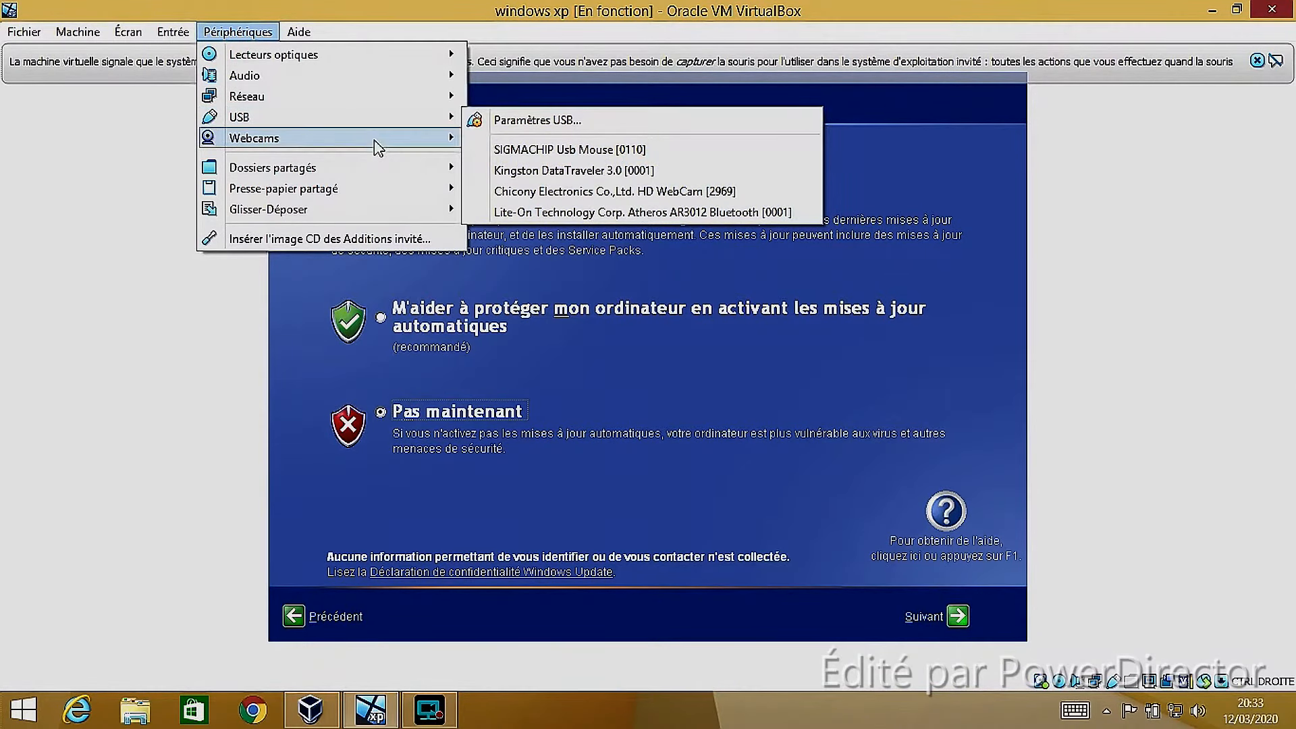
pyautogui.moveTo(372, 142)
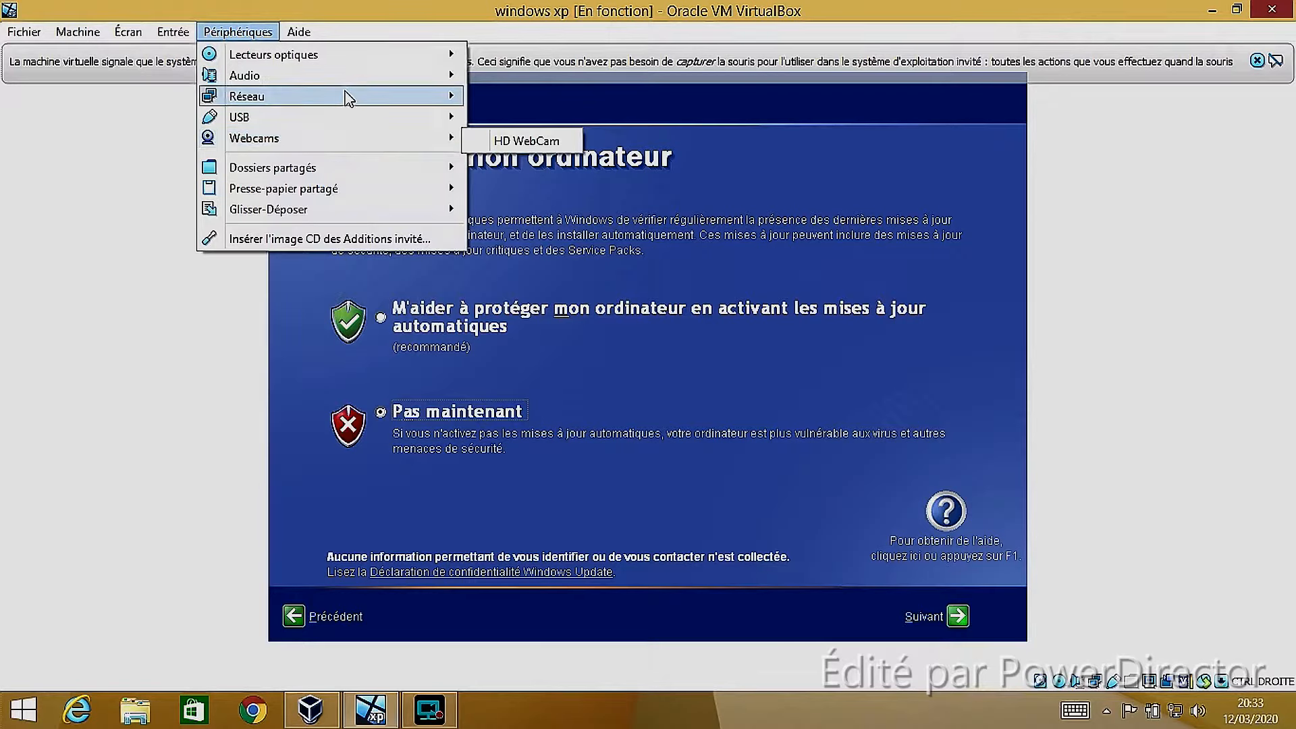
pyautogui.moveTo(347, 98)
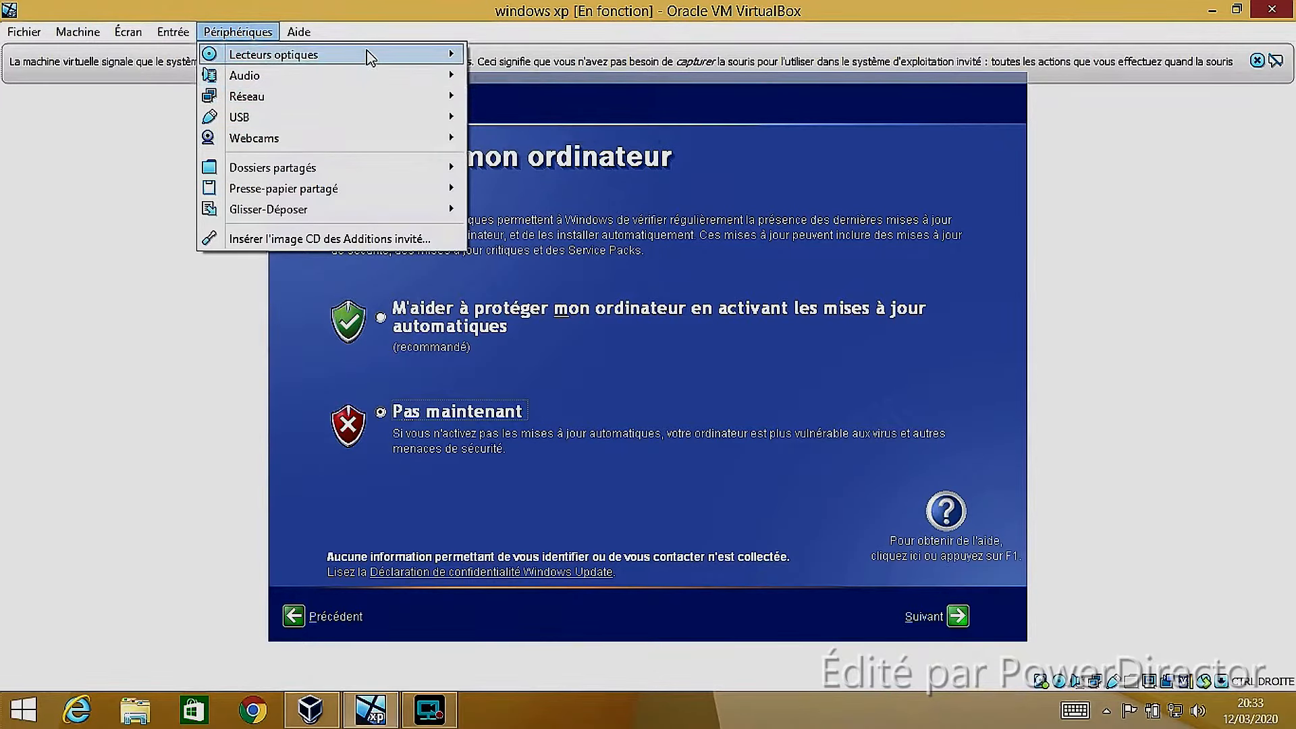
pyautogui.moveTo(395, 58)
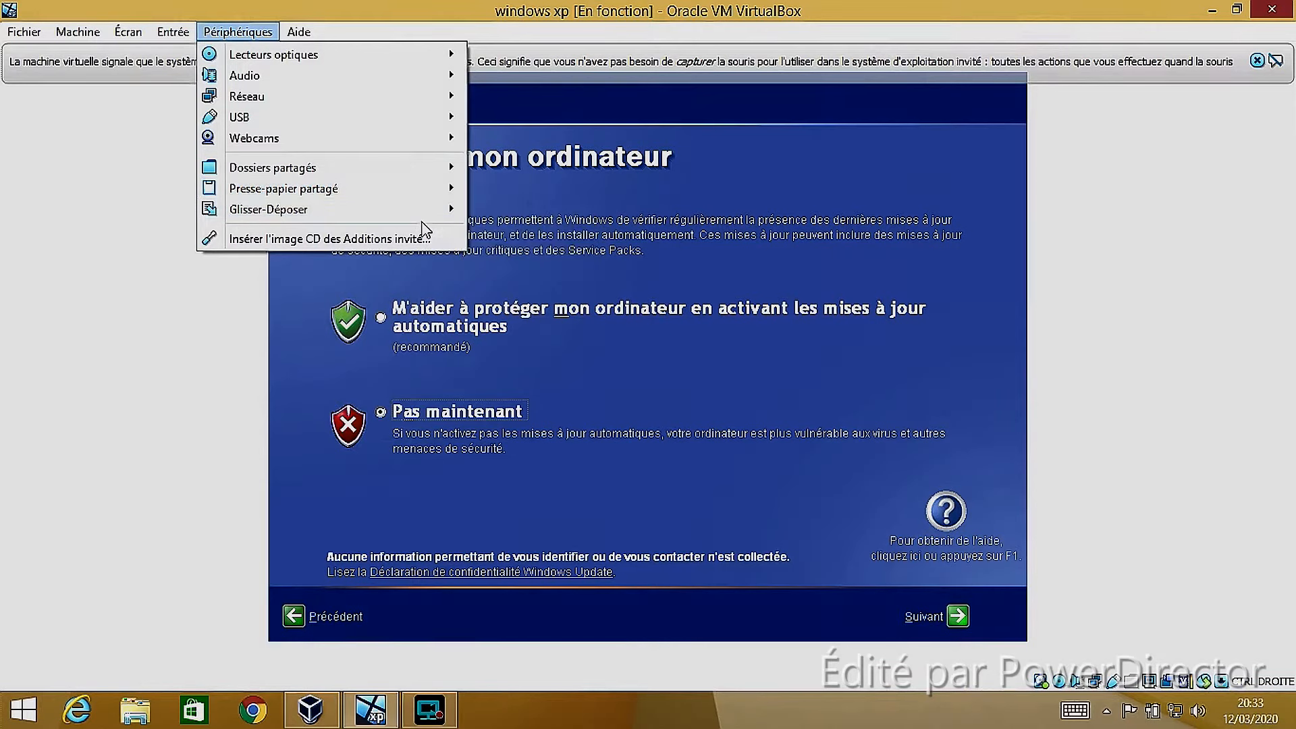
pyautogui.click(381, 238)
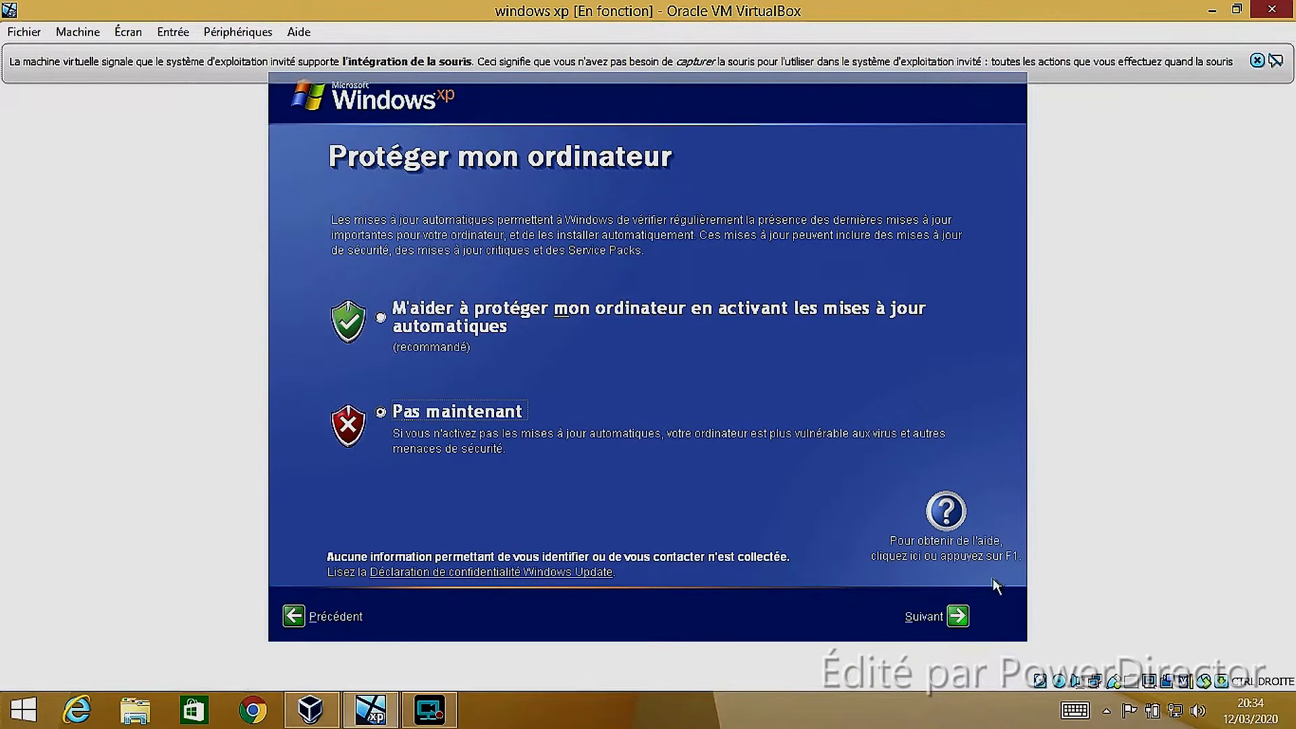
# Accept the virtual machine's Système settings, and continue the Windows setup with the local or home network Internet connection
pyautogui.click(920, 614)
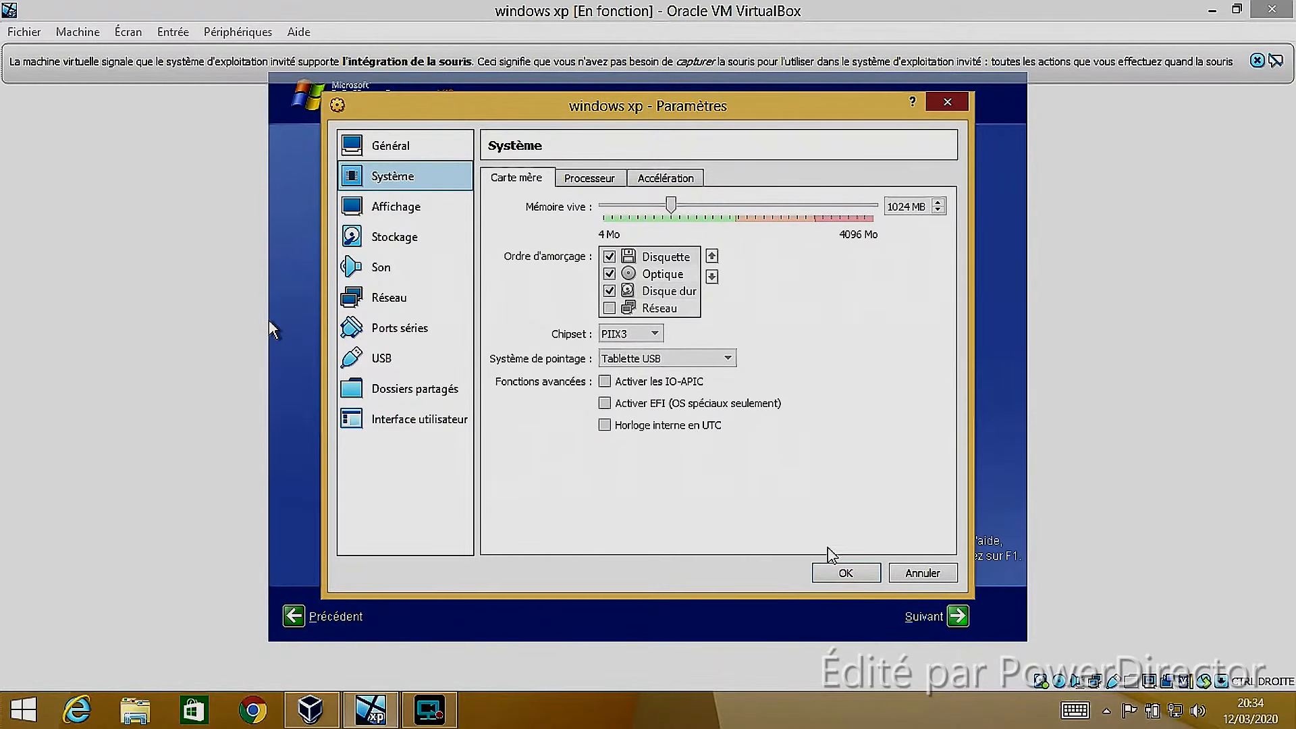
pyautogui.click(847, 572)
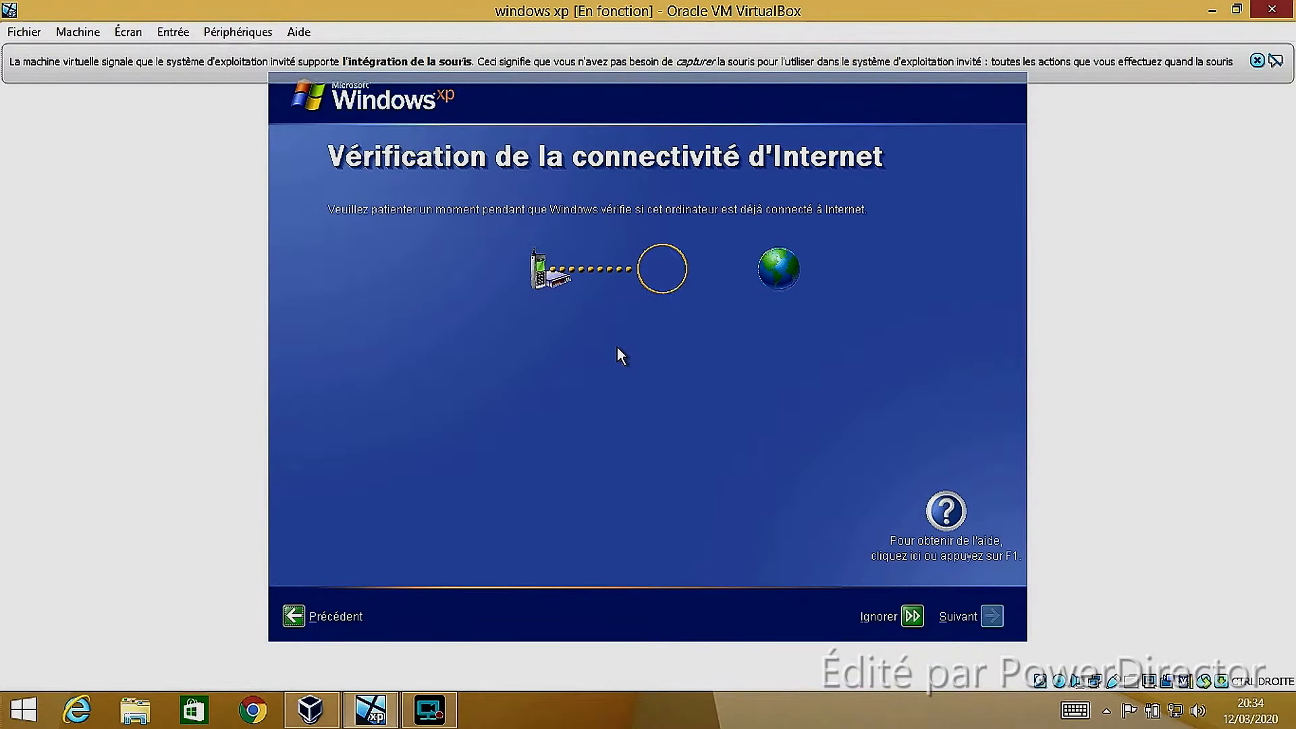
pyautogui.click(992, 617)
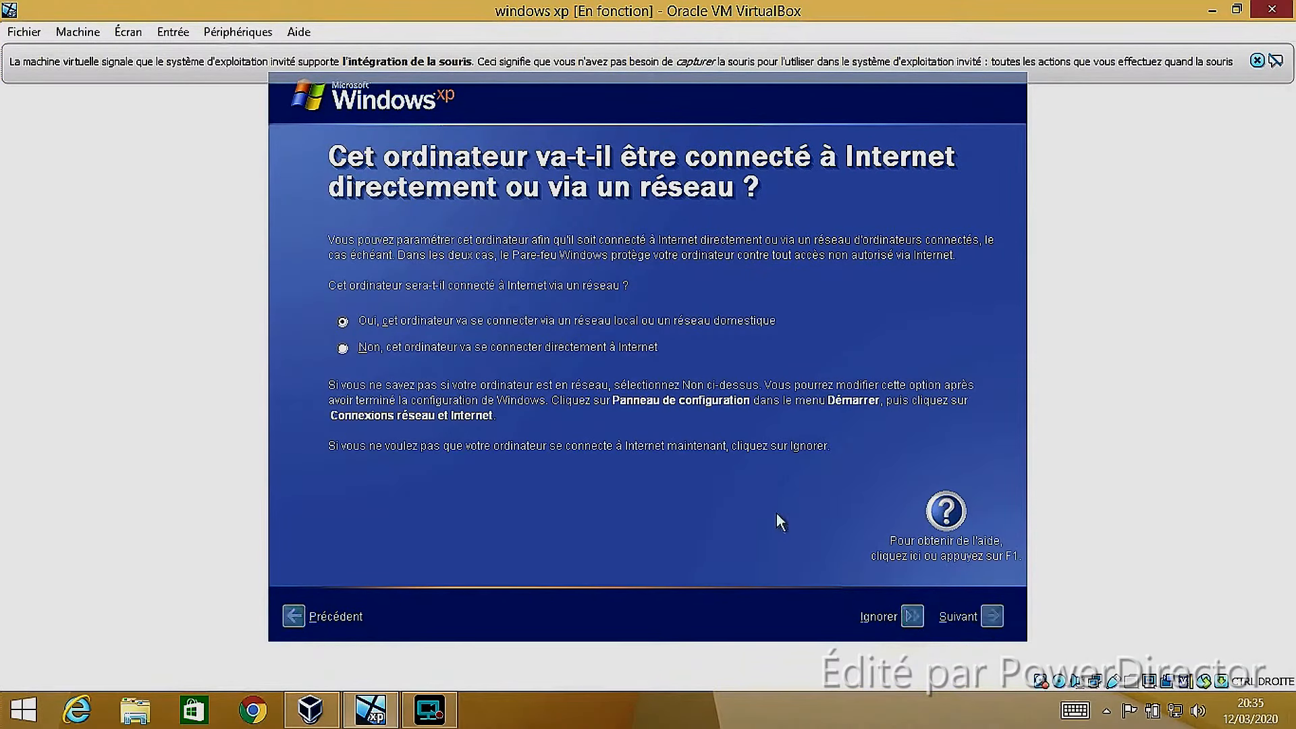
pyautogui.click(354, 428)
pyautogui.click(991, 616)
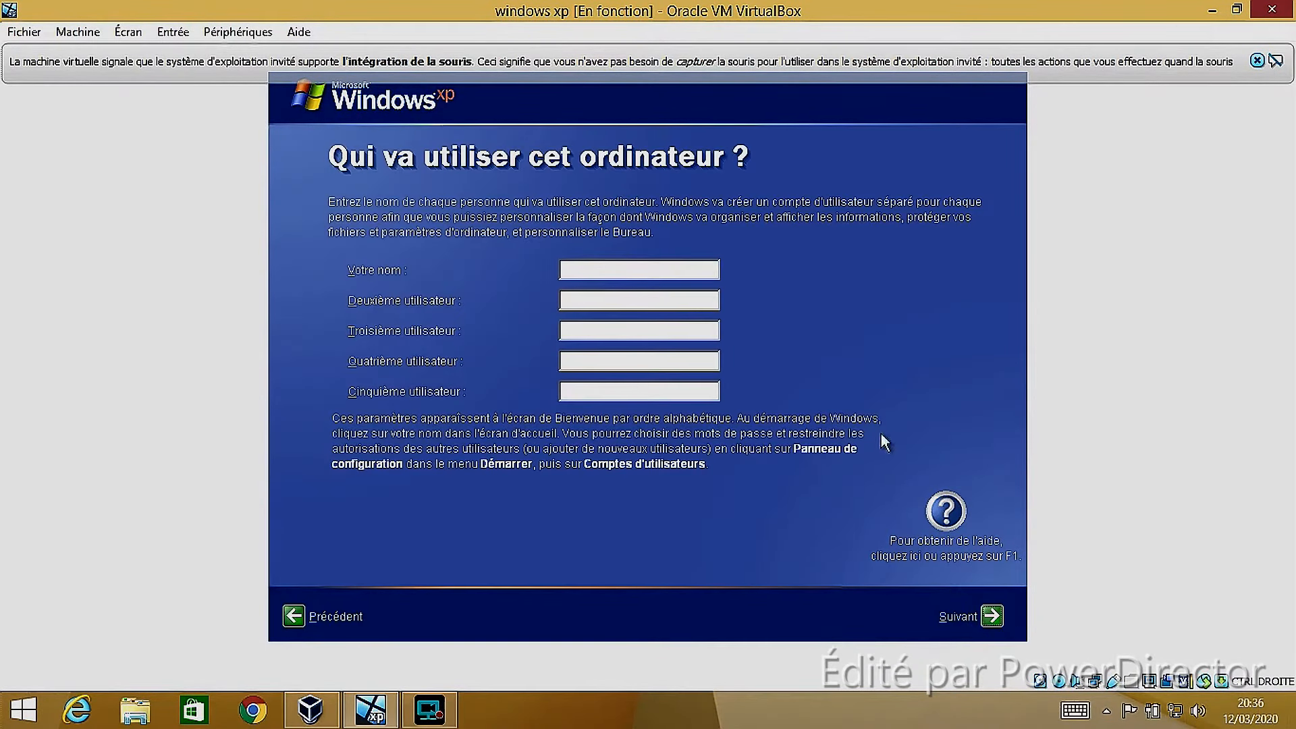
# Enter the first user's name as the only account and continue to the end of the Windows setup
pyautogui.click(593, 270)
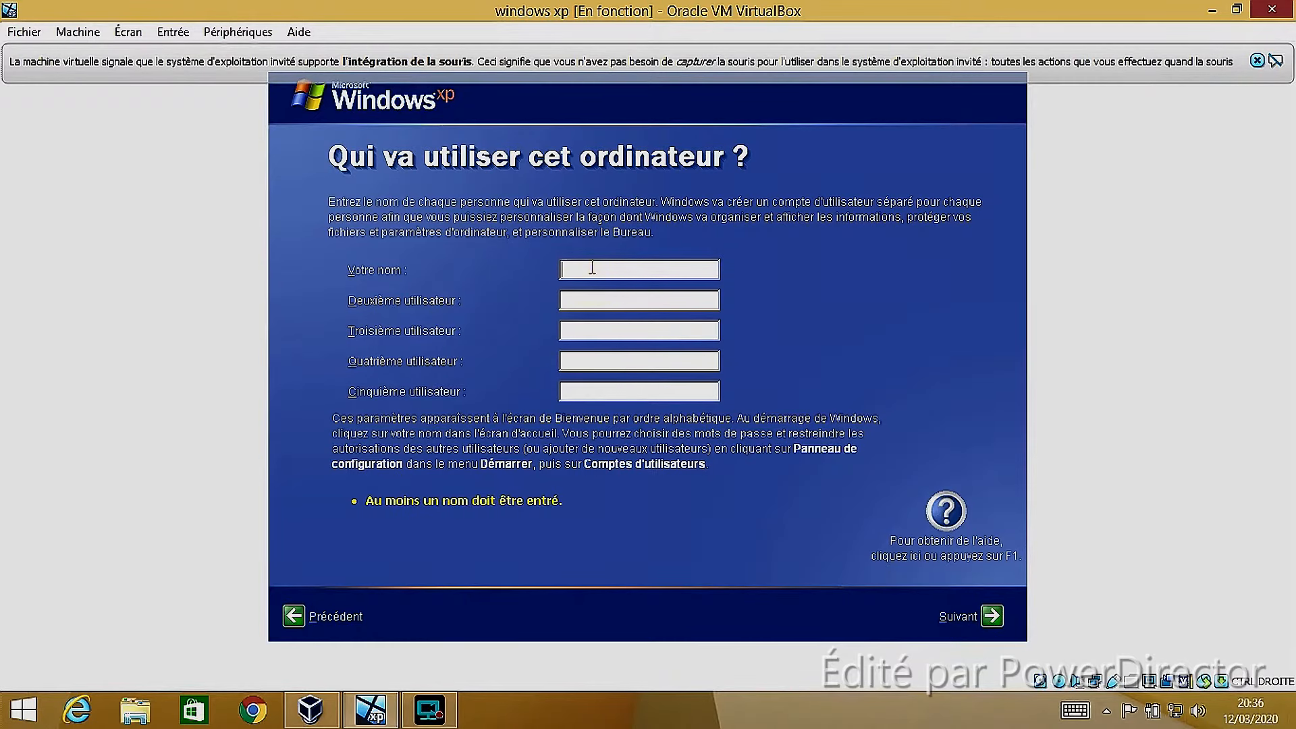
pyautogui.write('Elpo')
pyautogui.click(992, 617)
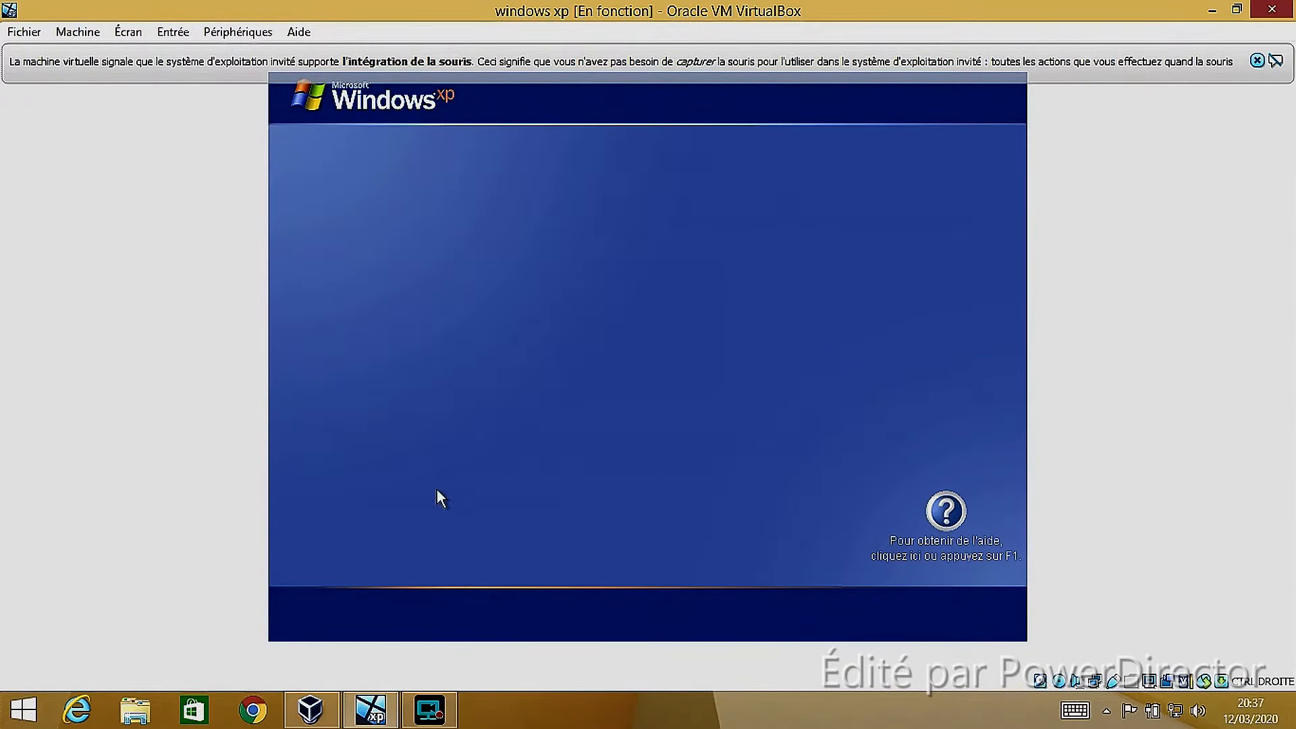
# Dismiss the mouse integration message and close the host's Ce PC file window
pyautogui.click(1256, 62)
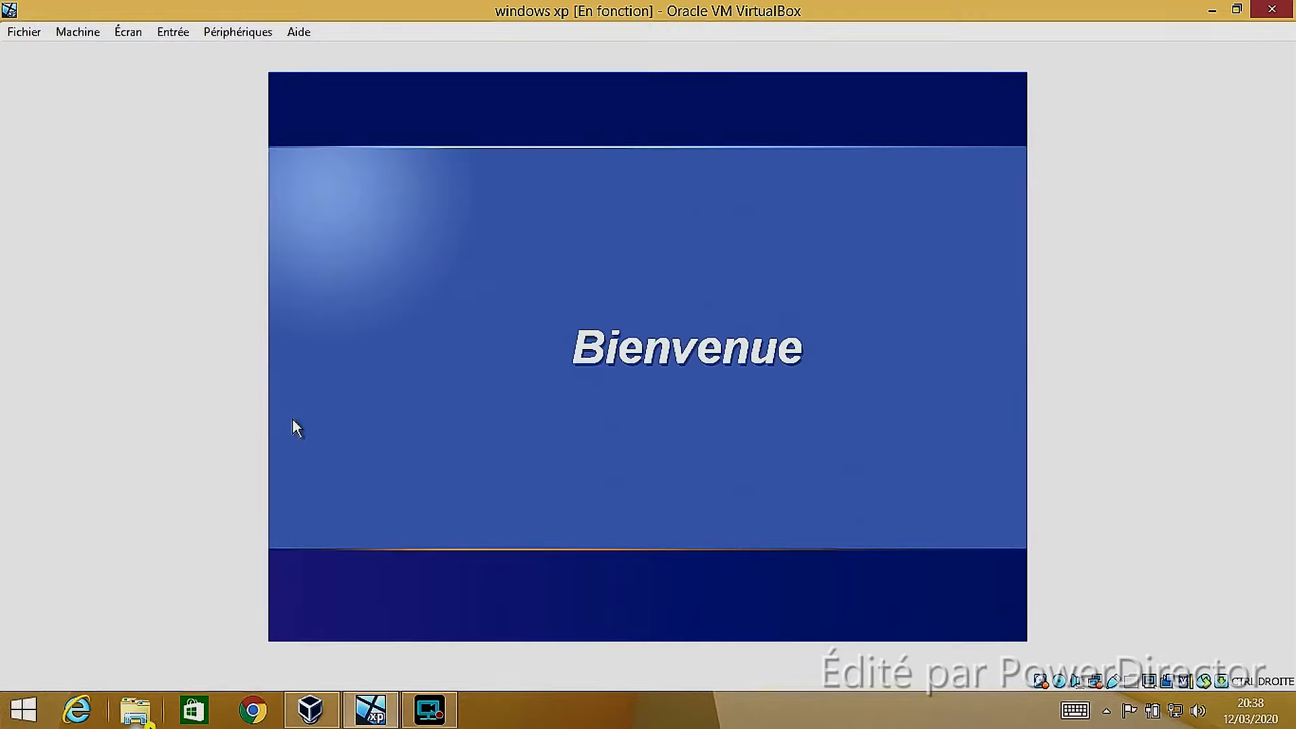
pyautogui.click(135, 709)
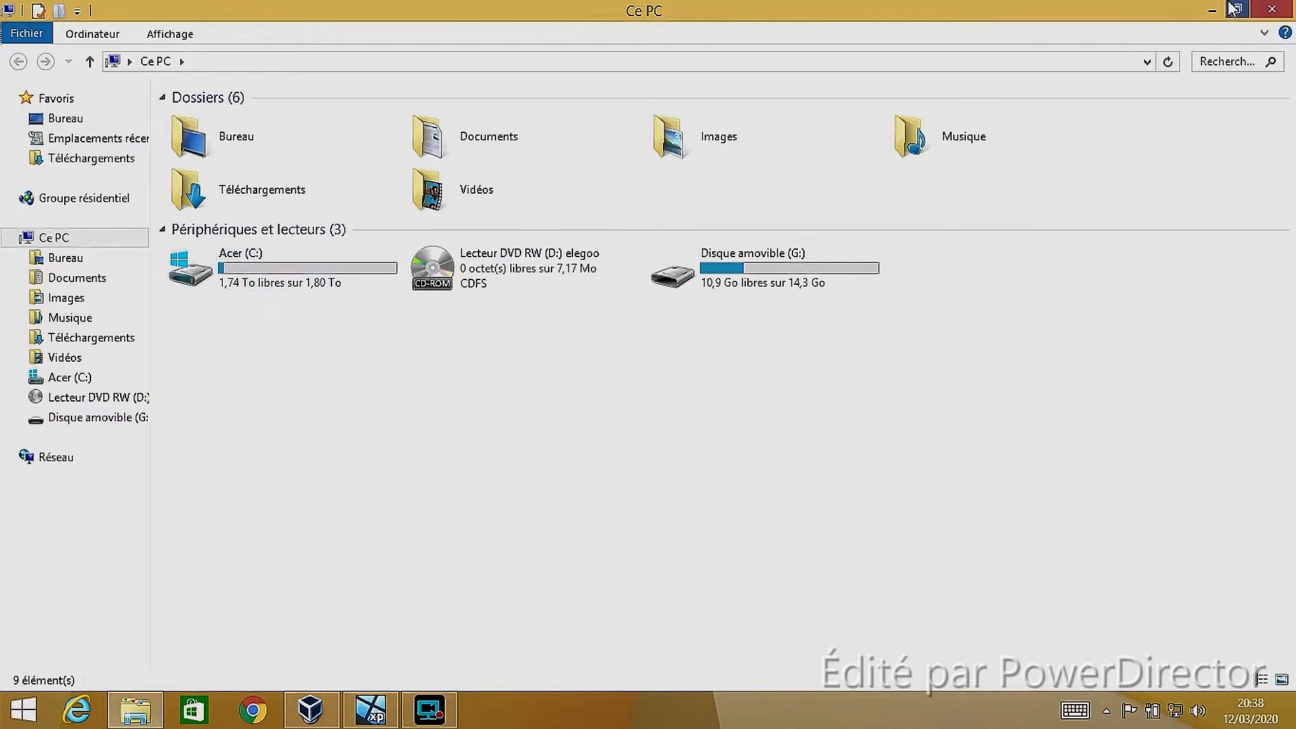
pyautogui.click(1273, 8)
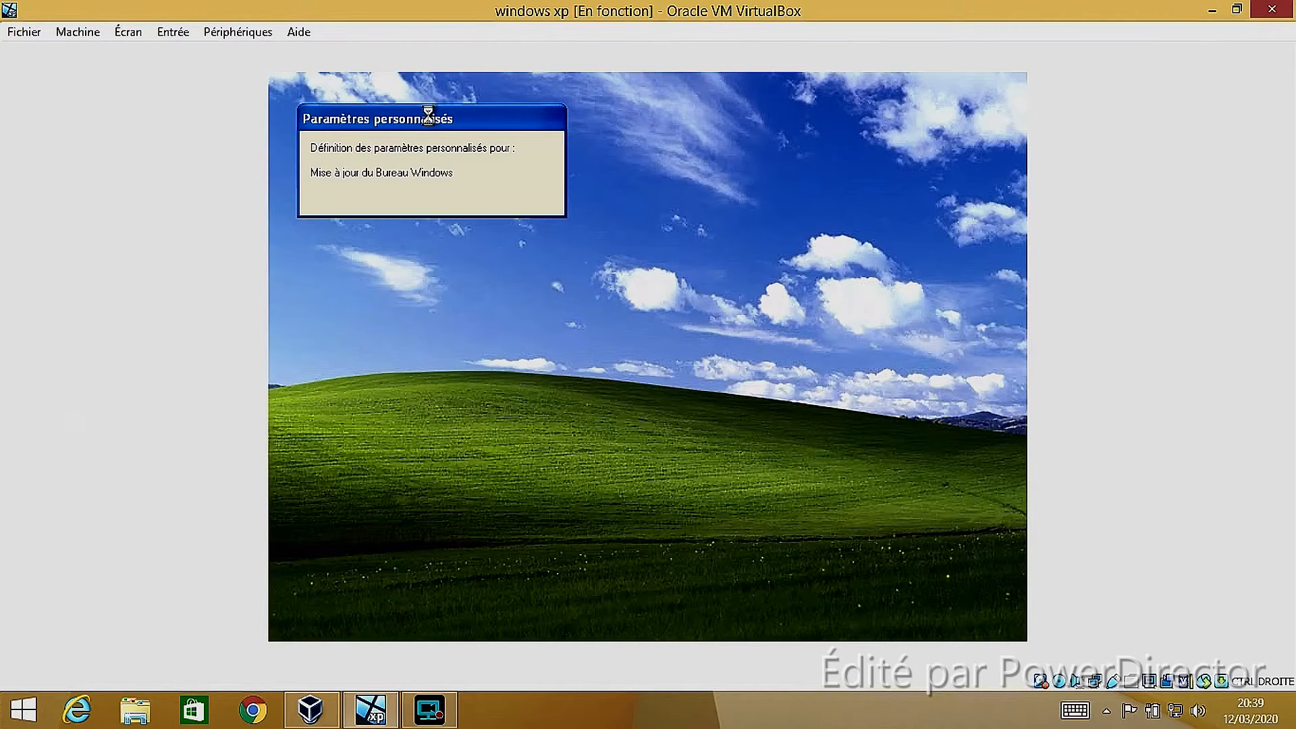
pyautogui.moveTo(468, 115); pyautogui.dragTo(652, 315)
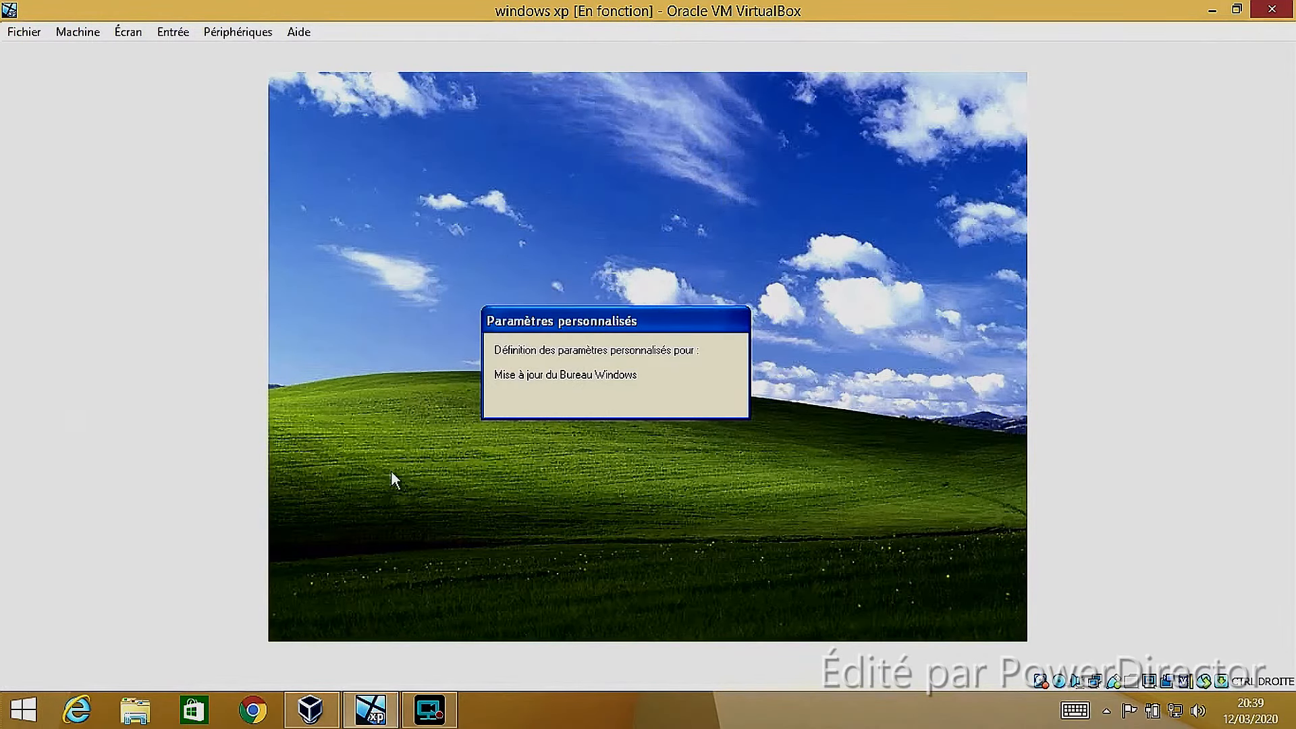
pyautogui.moveTo(464, 2); pyautogui.dragTo(691, 1)
pyautogui.moveTo(535, 321); pyautogui.dragTo(30, 478)
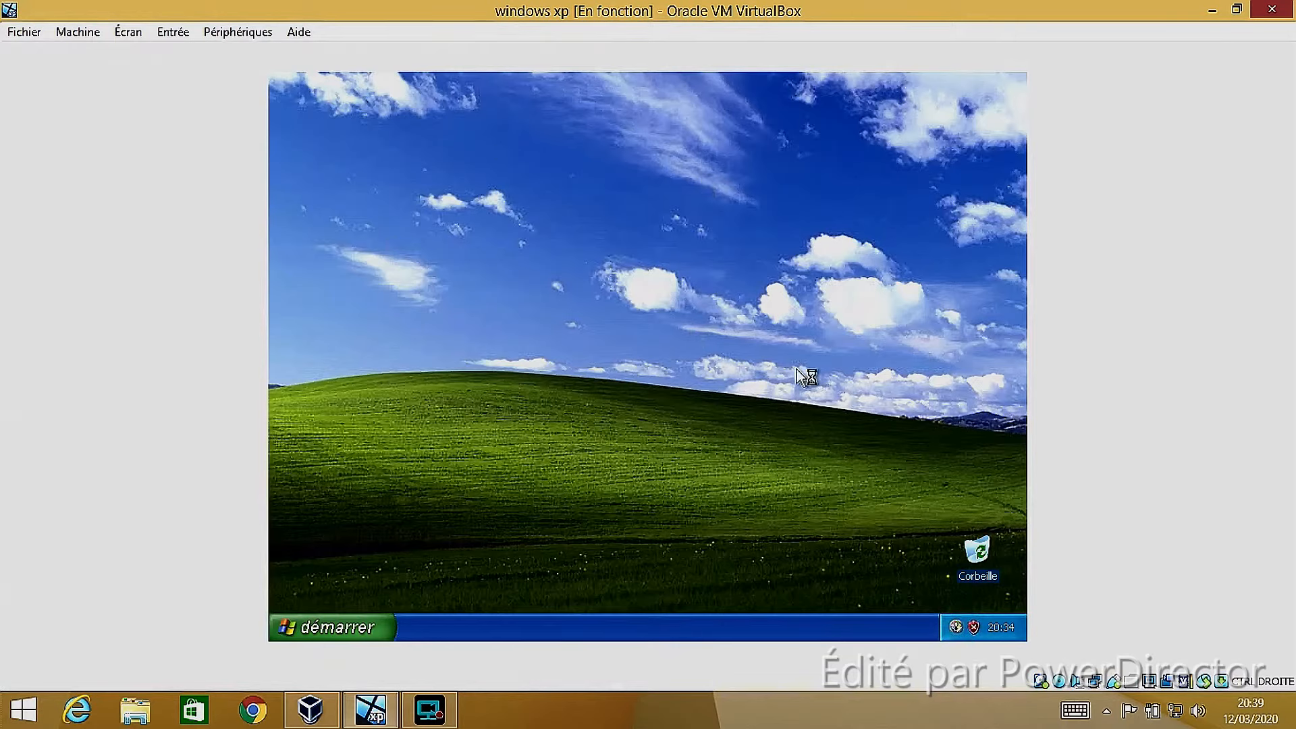
# View the Windows XP Start menu and the host's hidden tray icons, and dismiss the missing antivirus notification
pyautogui.press('super')
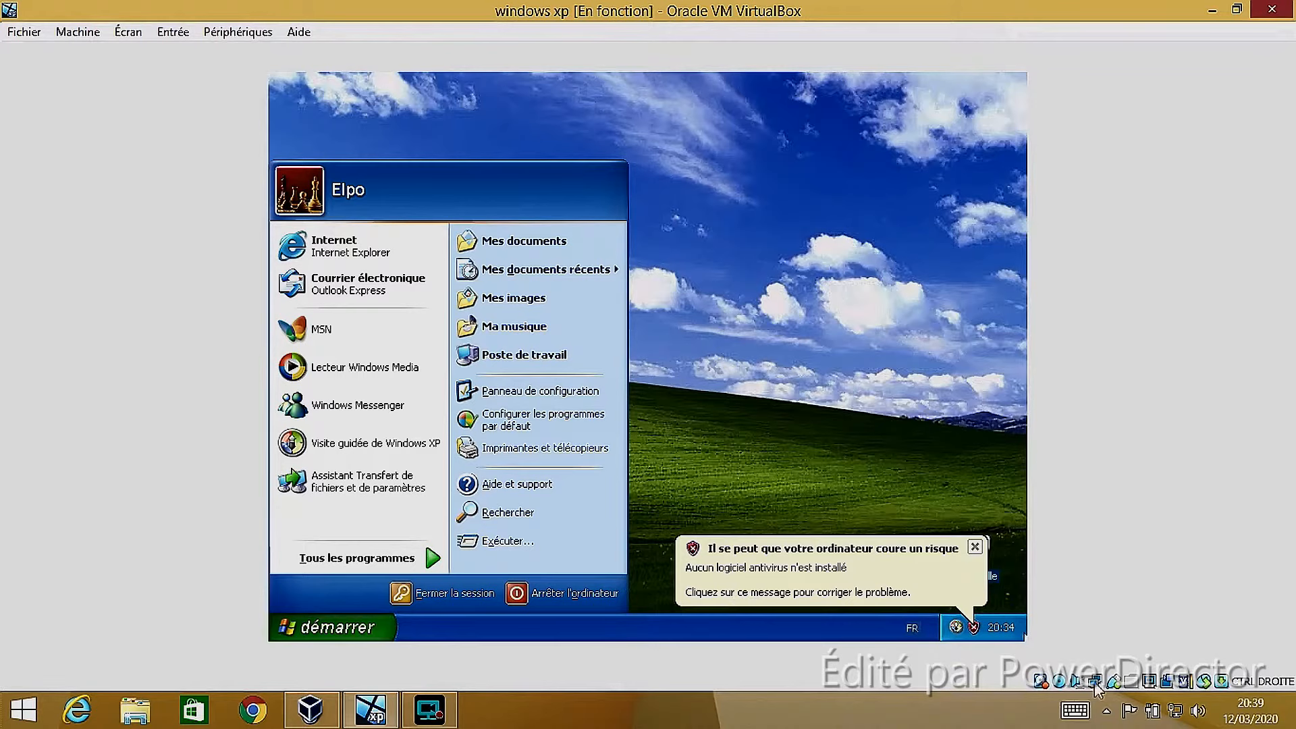
pyautogui.click(1105, 713)
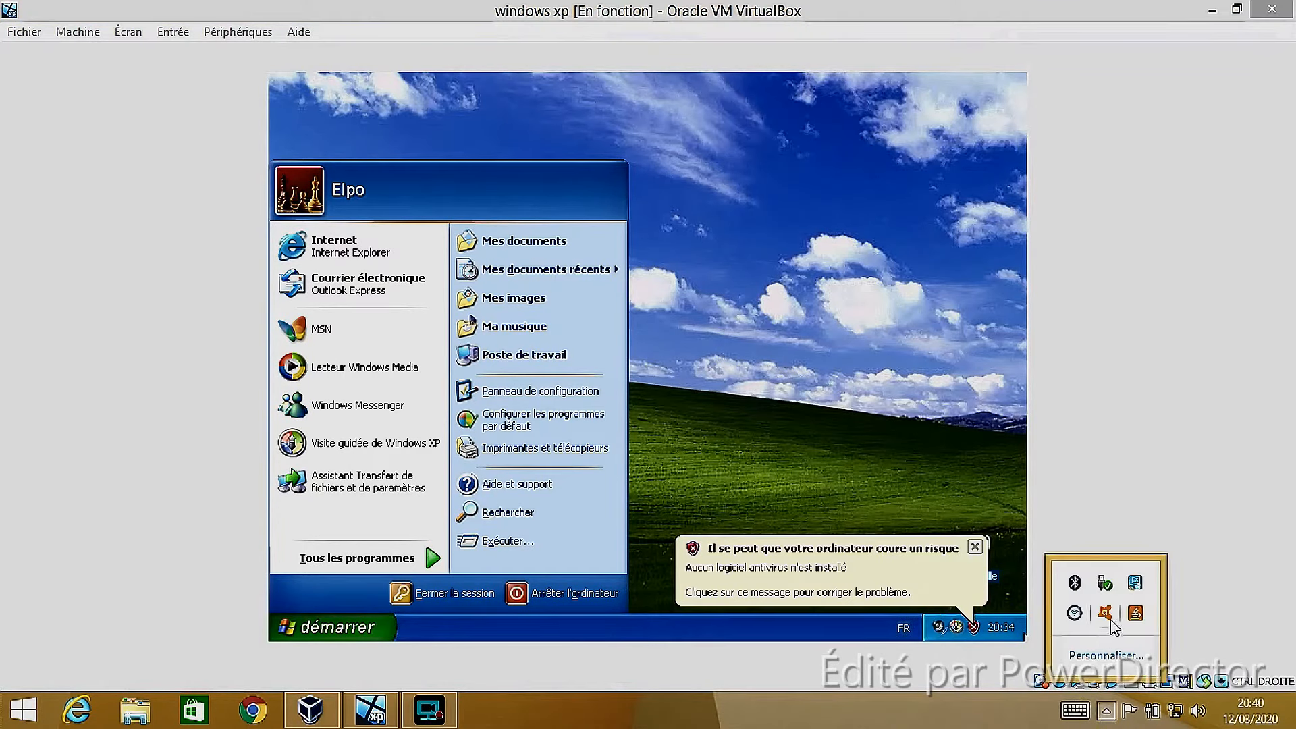
pyautogui.click(947, 716)
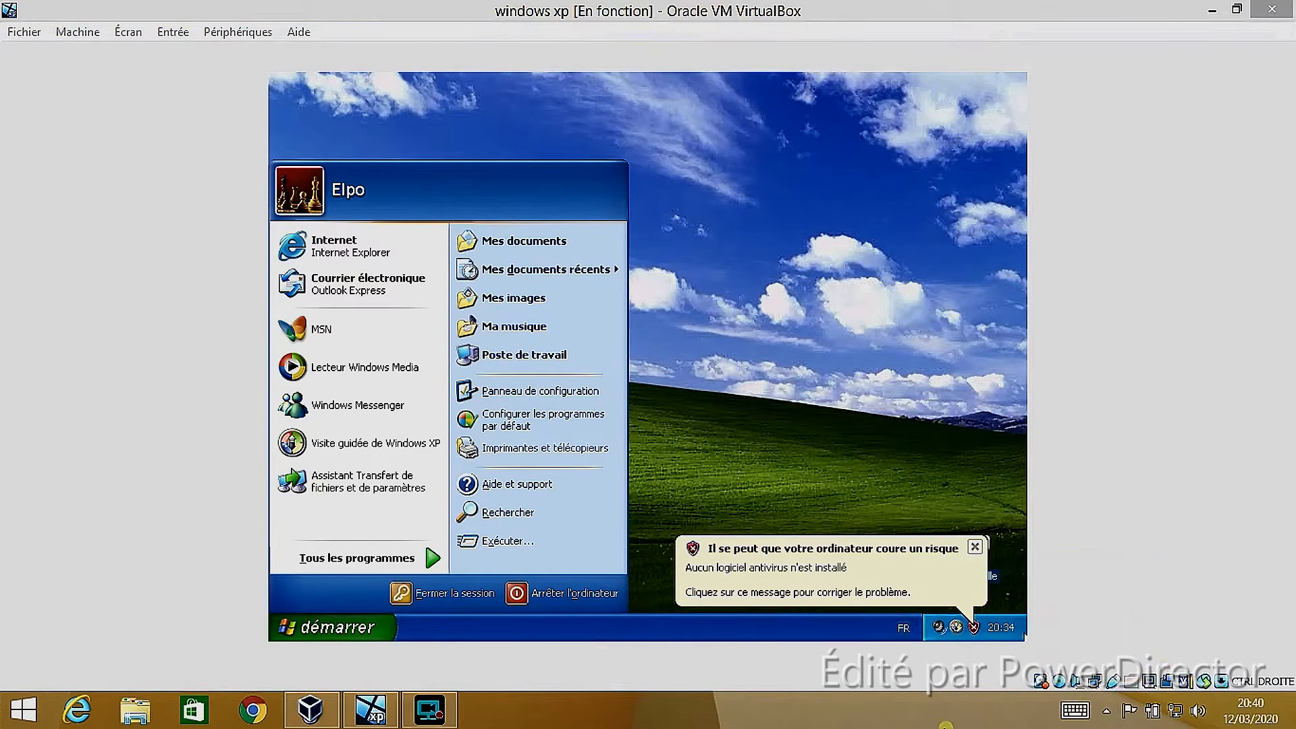
pyautogui.click(975, 547)
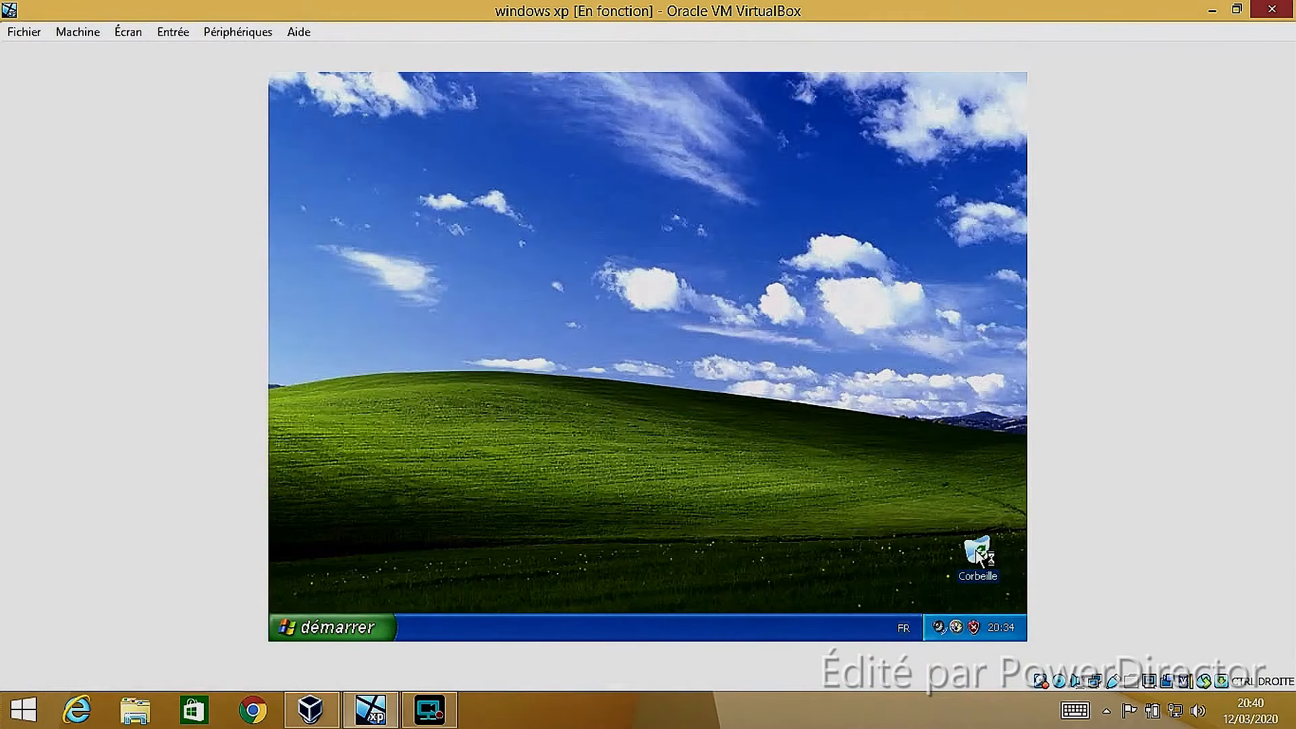
# Dismiss the Visite guidée de Windows XP and Windows activation notifications
pyautogui.click(353, 628)
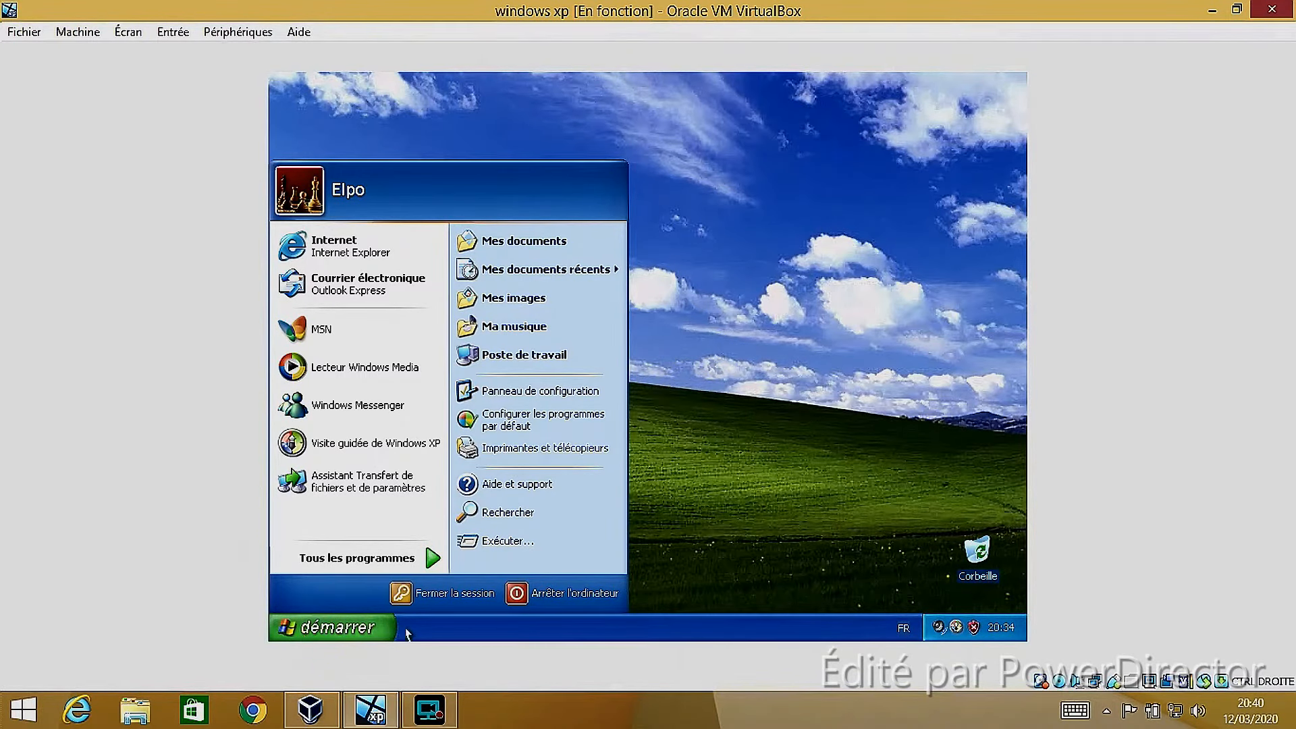
pyautogui.click(530, 595)
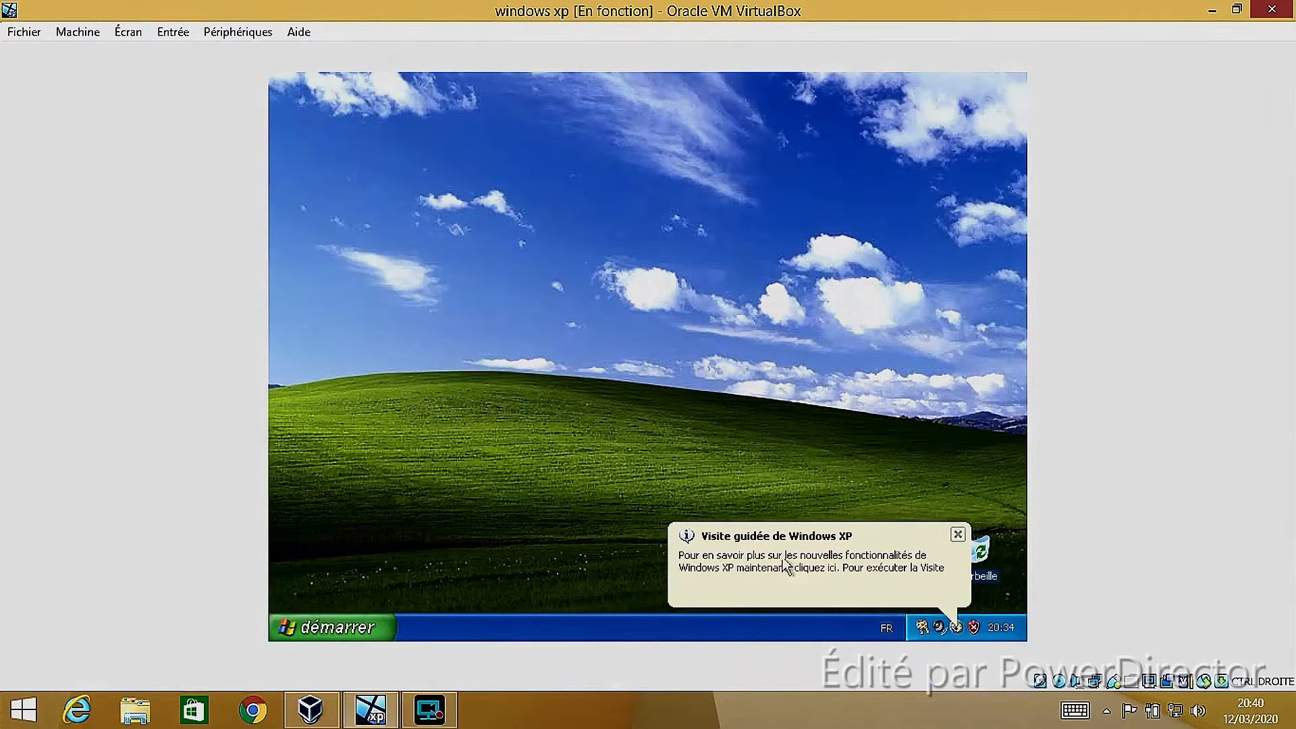
pyautogui.click(958, 536)
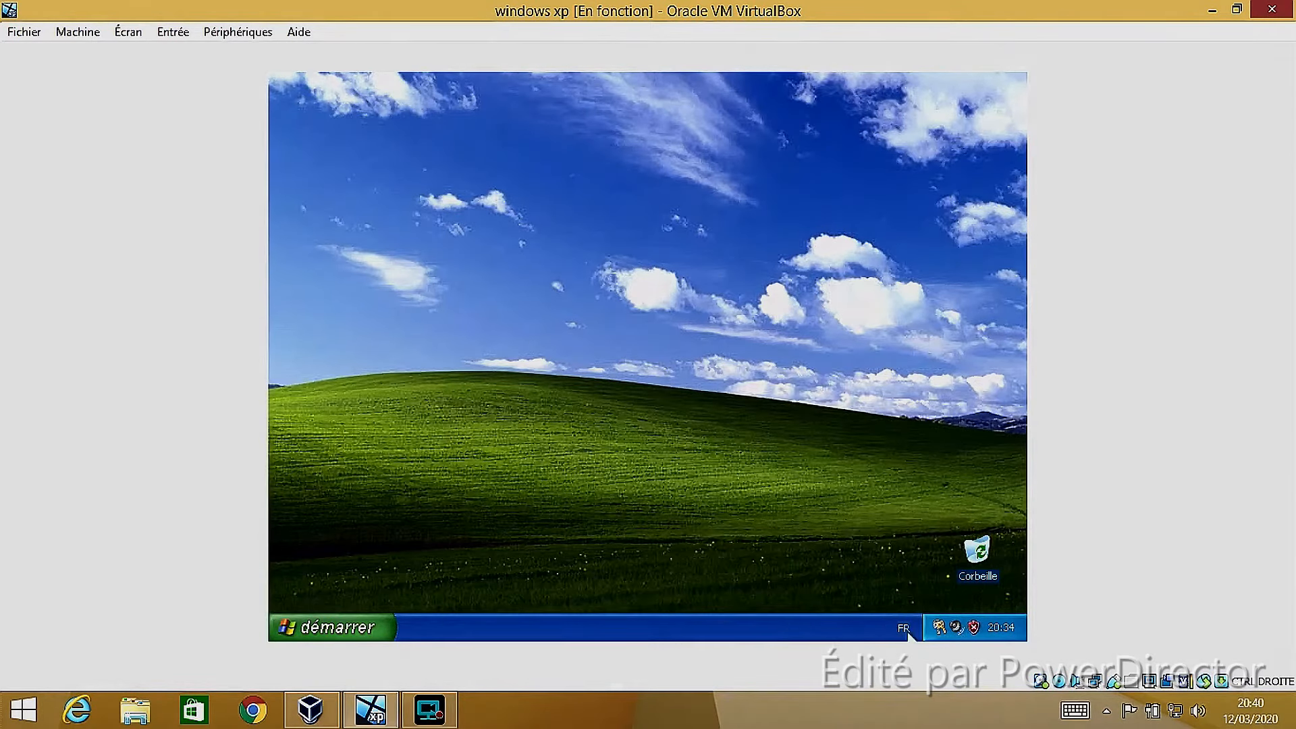
pyautogui.moveTo(941, 630)
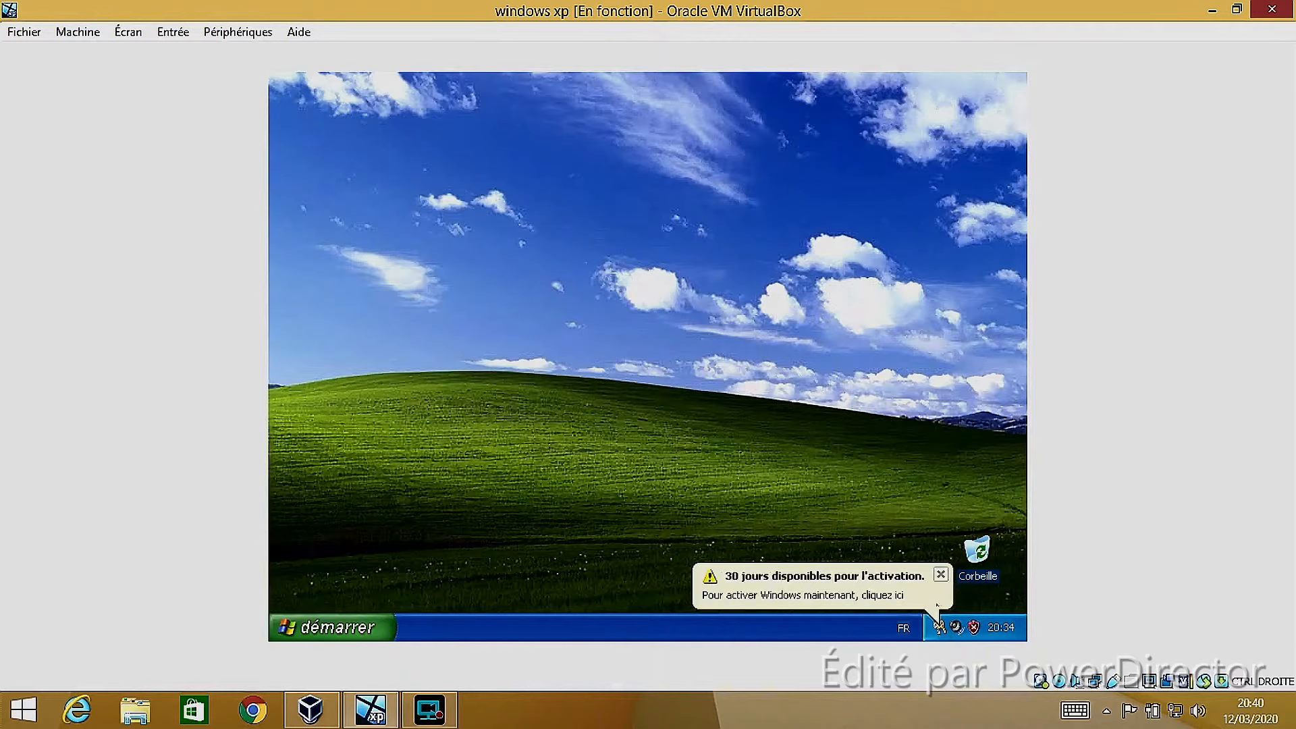
pyautogui.click(941, 576)
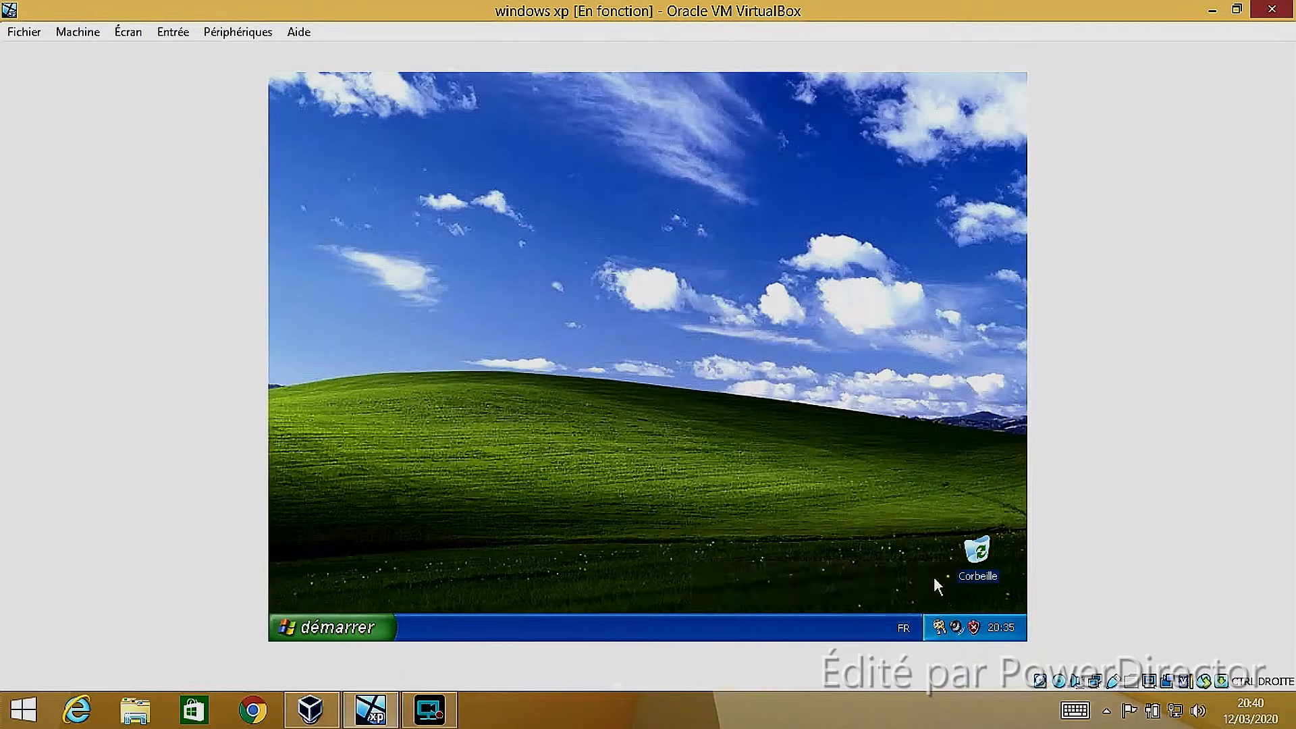
# Move the Corbeille icon to the upper-left corner of the Windows XP desktop
pyautogui.moveTo(958, 537); pyautogui.dragTo(317, 110)
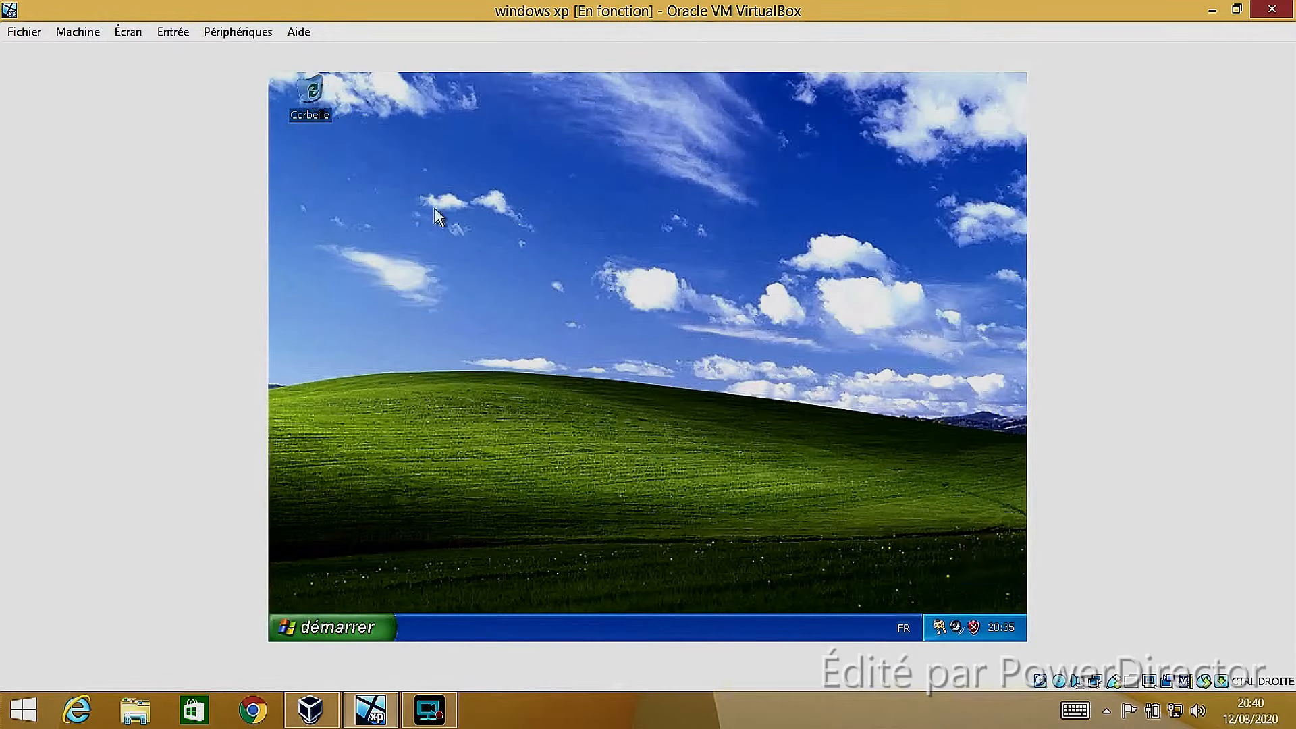
pyautogui.press('ctrl')
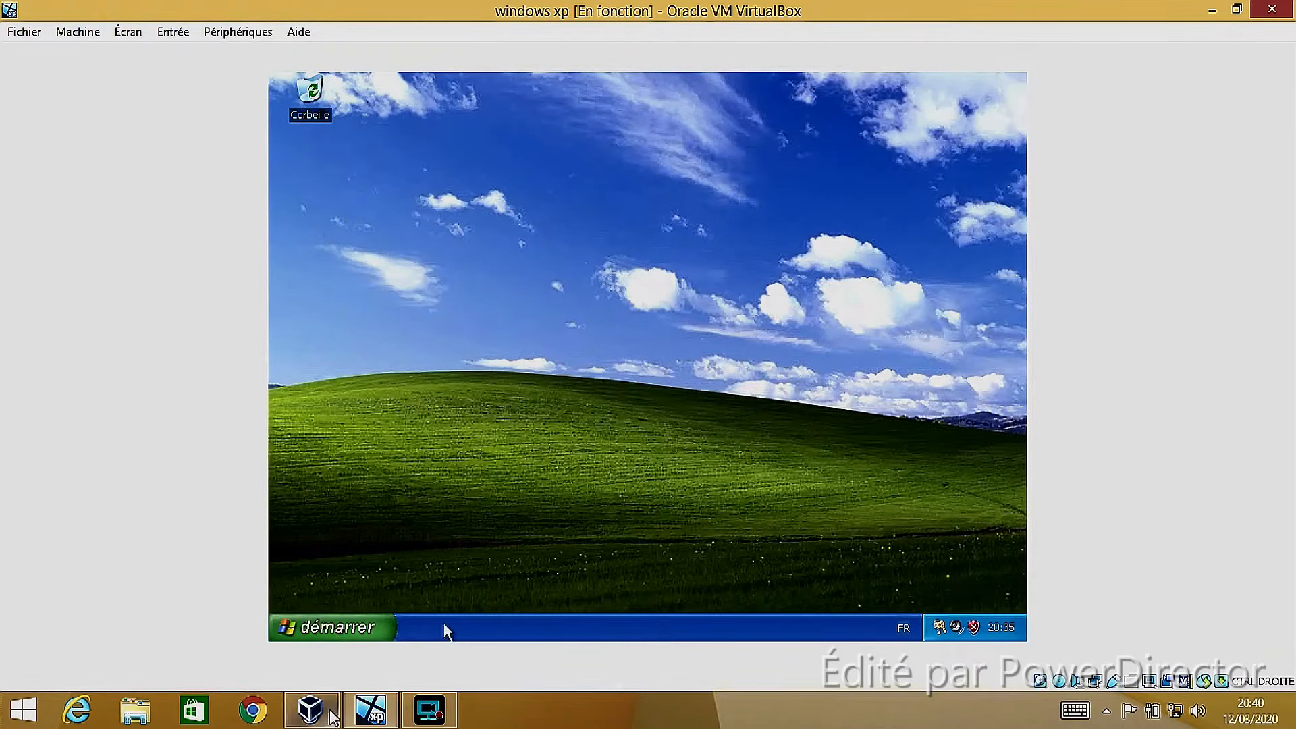
# Launch Lecteur Windows Media and finish its first-run setup with the default privacy options and file types
pyautogui.click(326, 634)
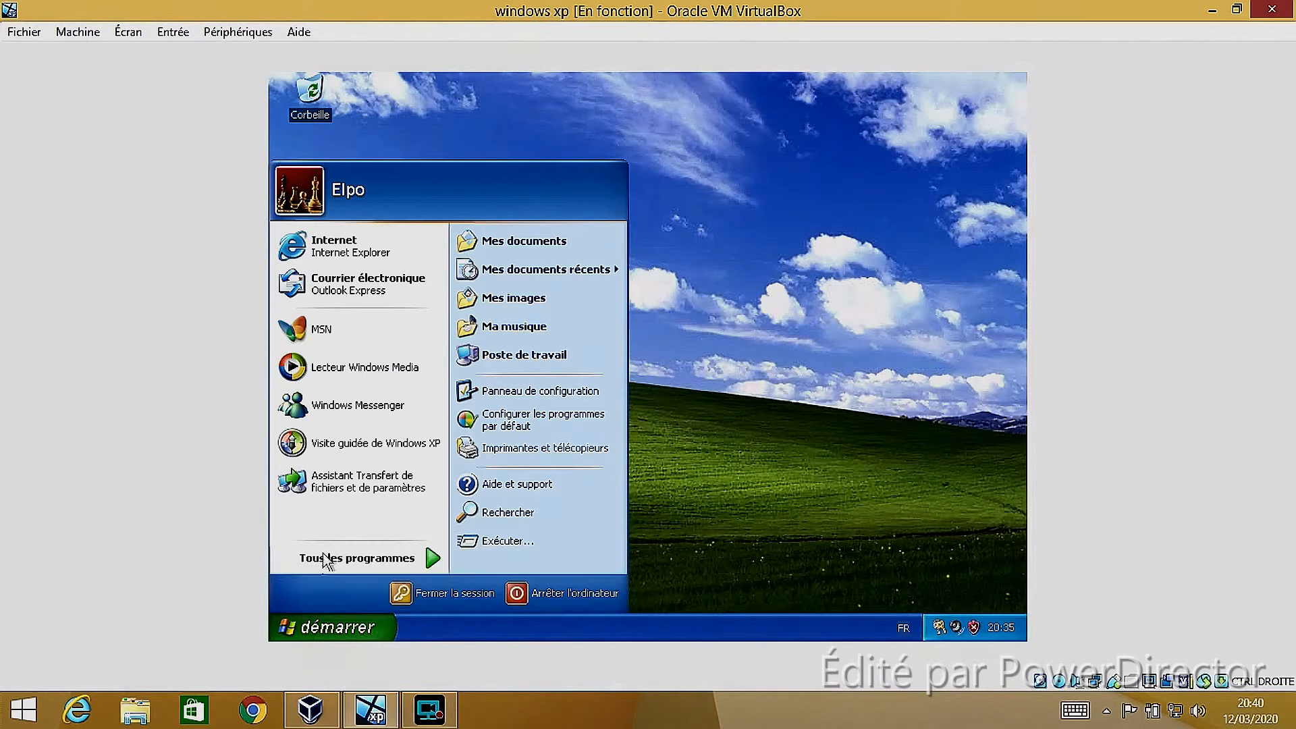
pyautogui.click(365, 368)
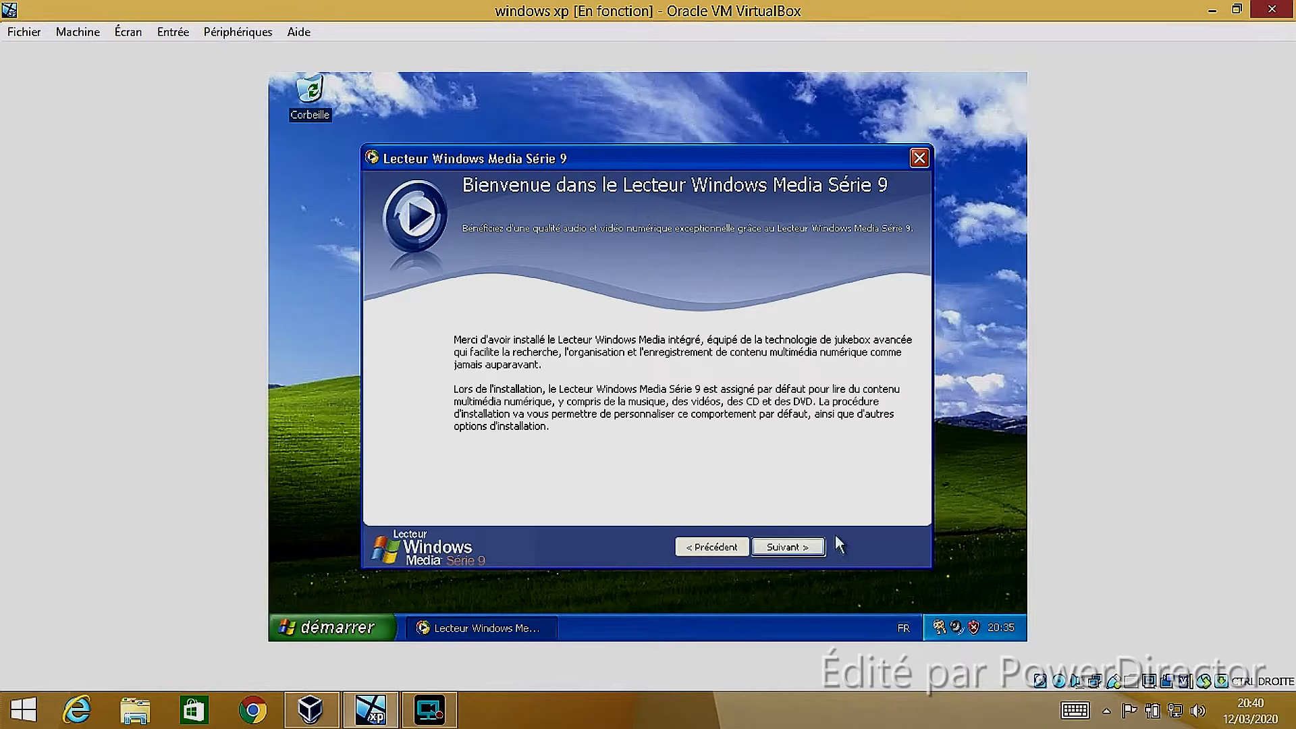
pyautogui.click(817, 547)
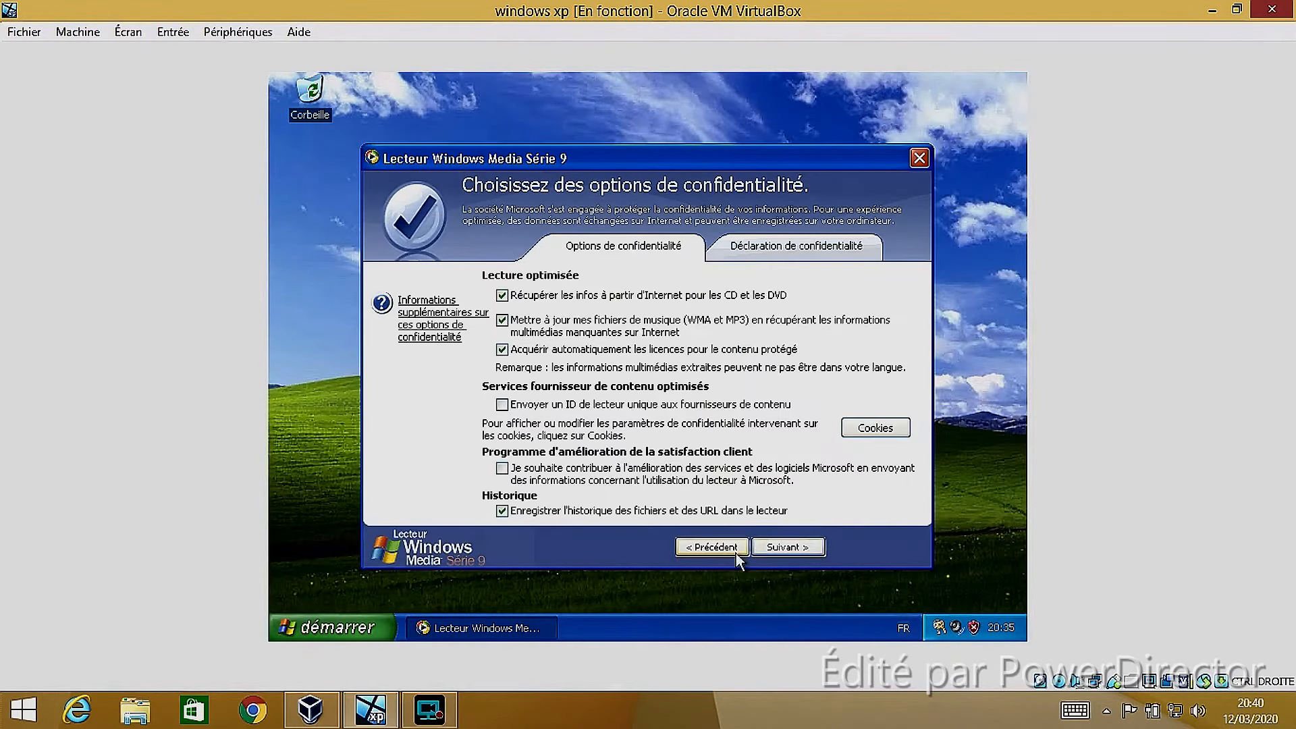
pyautogui.click(772, 547)
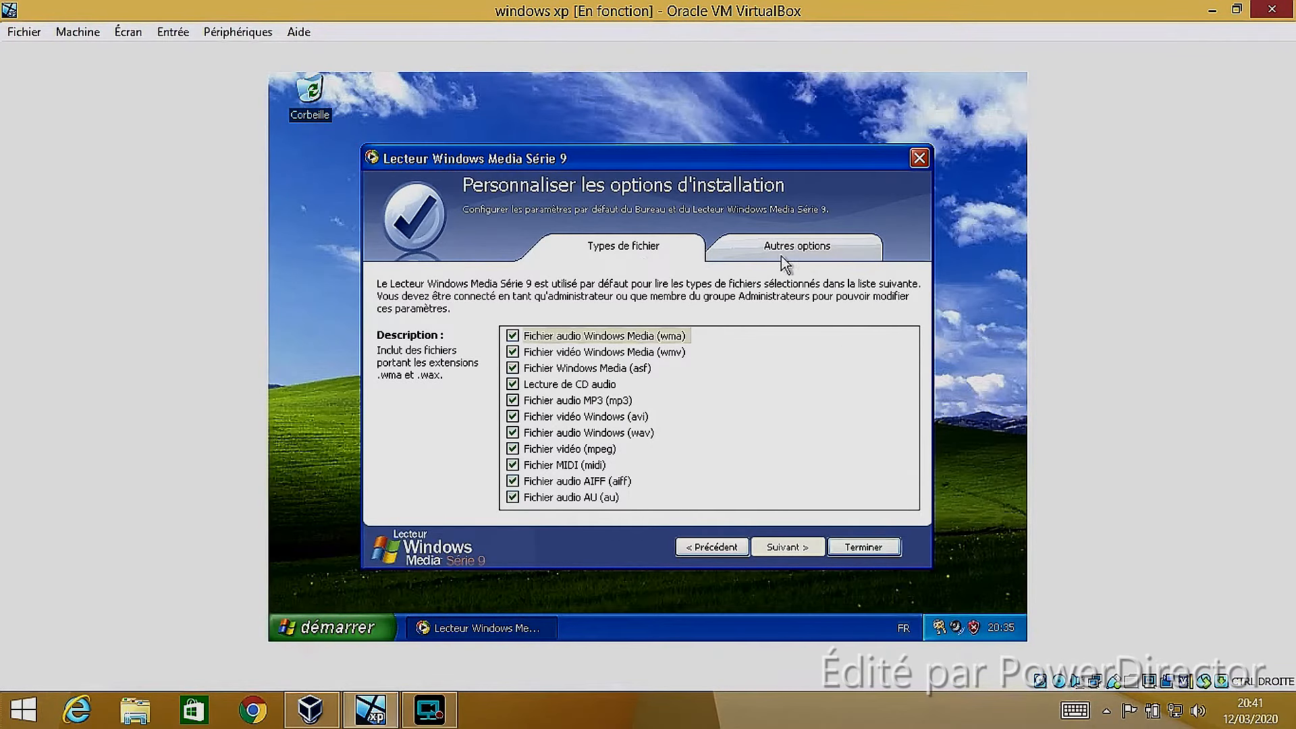
pyautogui.click(861, 545)
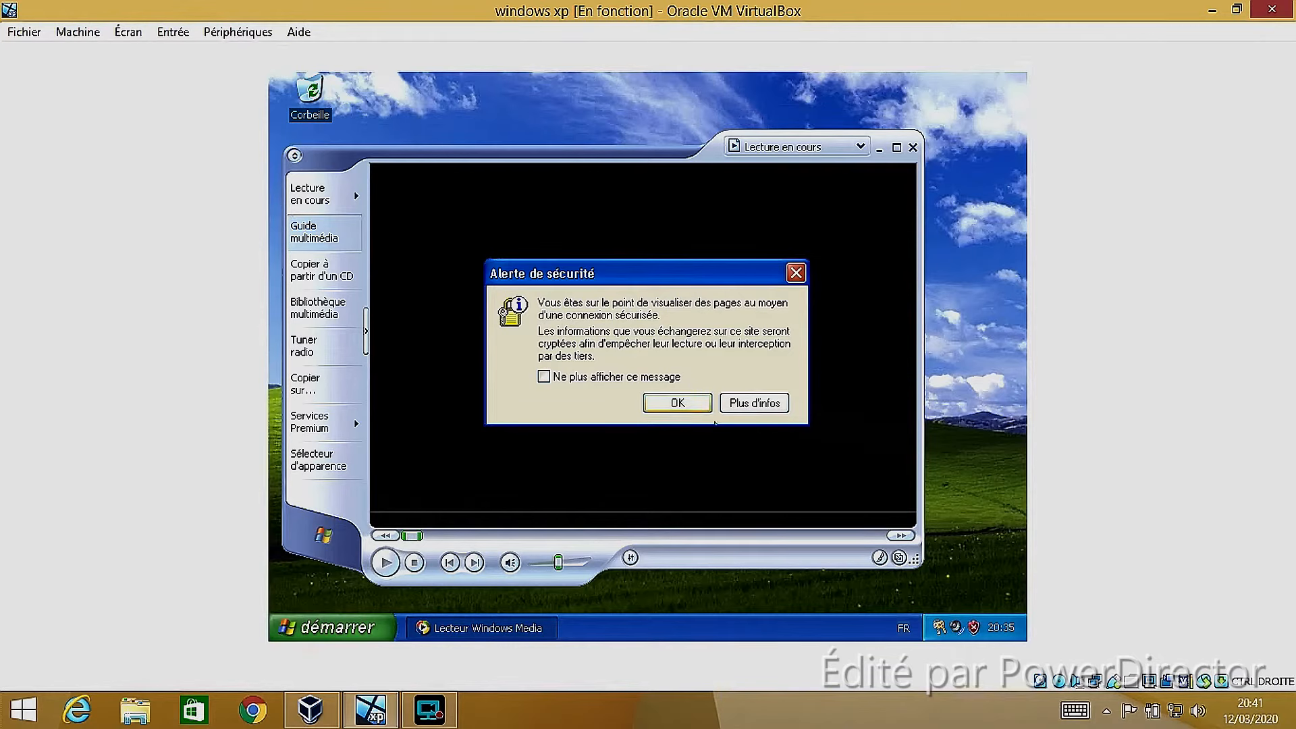
# Accept the secure connection alert with Ne plus afficher ce message enabled, and maximize the Lecteur Windows Media window
pyautogui.click(544, 377)
pyautogui.click(676, 403)
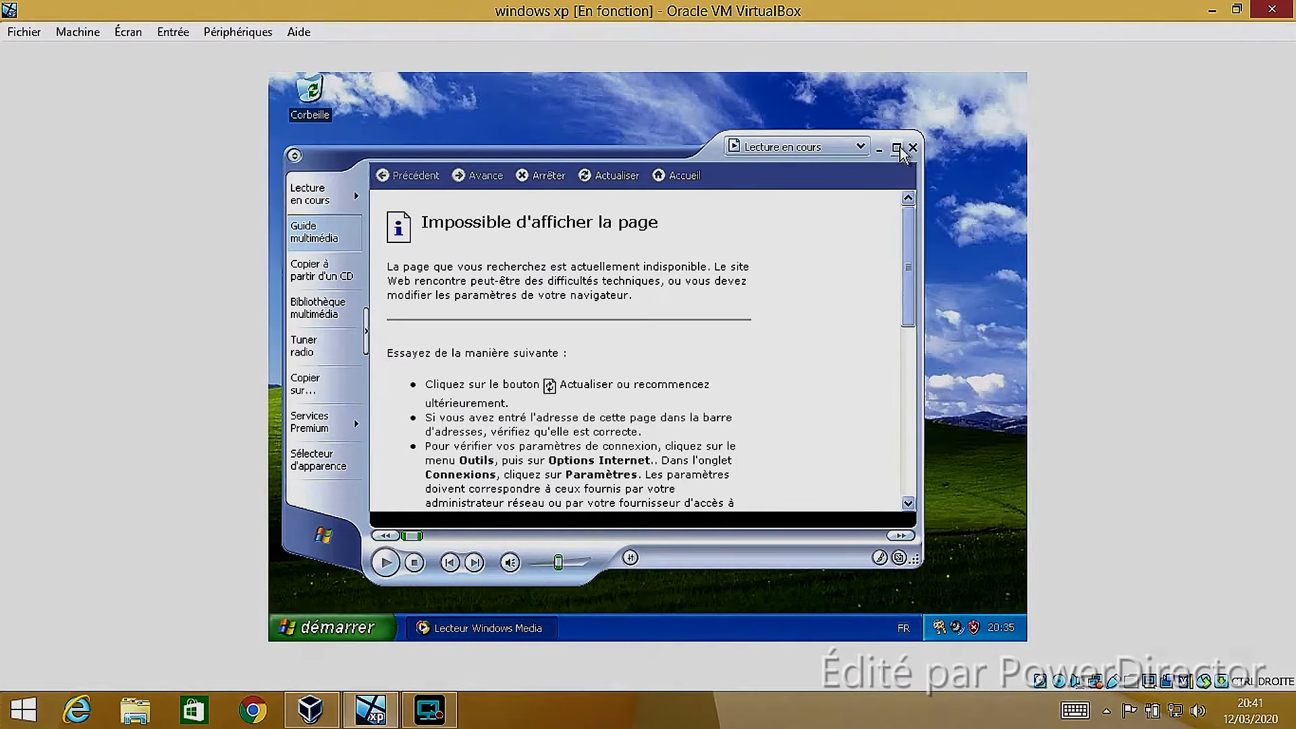
pyautogui.click(898, 147)
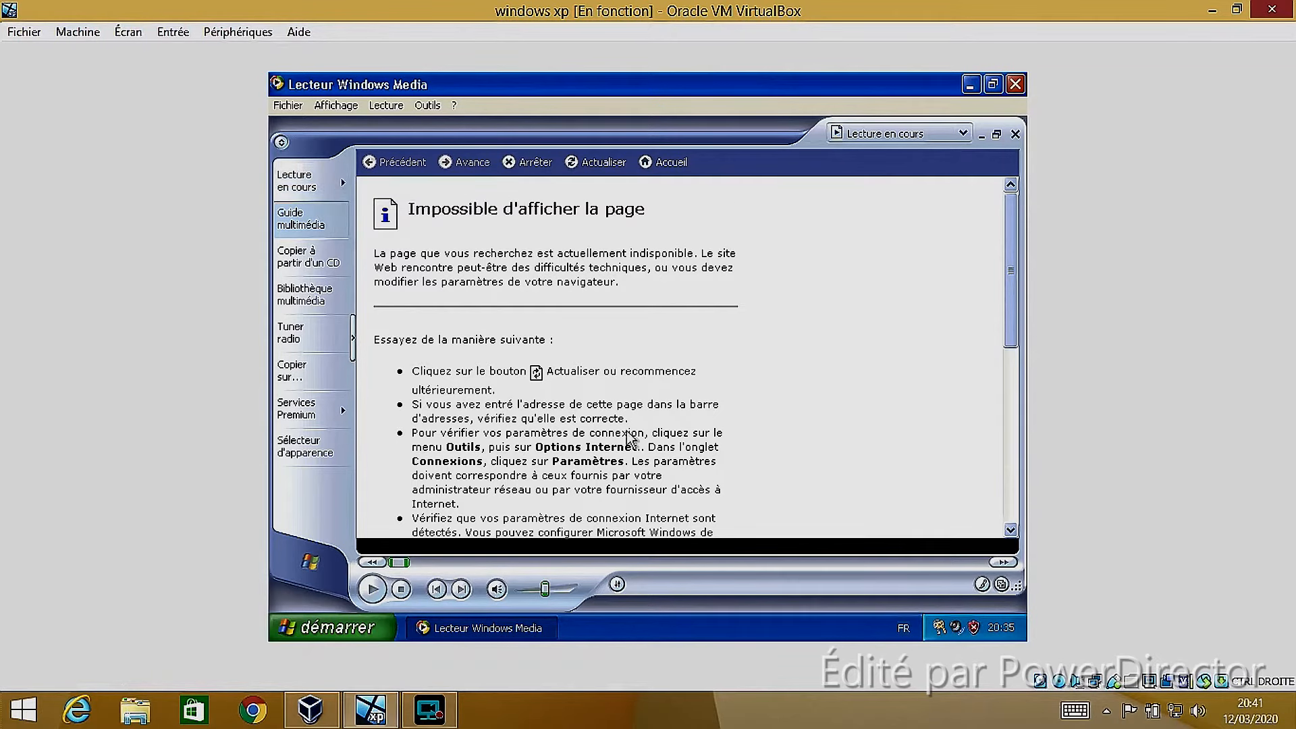
# Try the Sélecteur d'apparence section, and close Lecteur Windows Media
pyautogui.click(305, 443)
pyautogui.click(1014, 83)
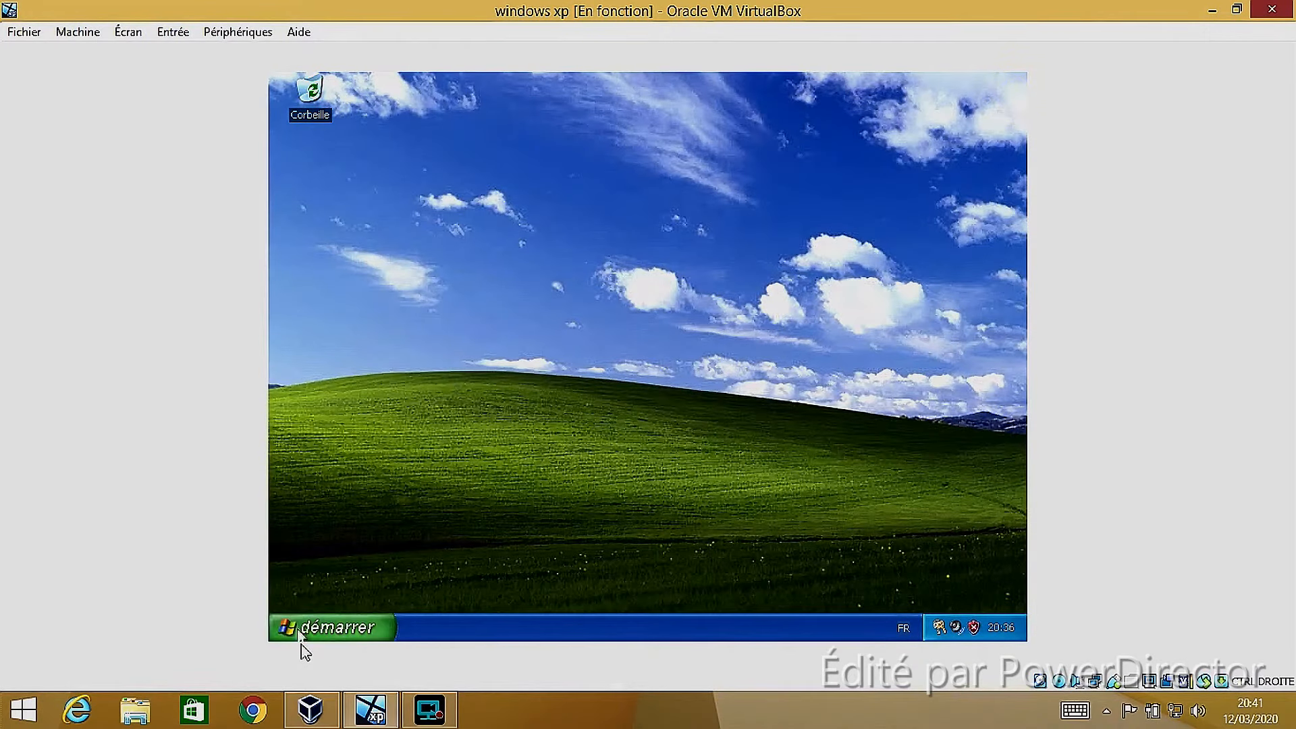
# Open Mes documents, view Documents partagés from there, and go on to Poste de travail
pyautogui.click(302, 635)
pyautogui.click(586, 241)
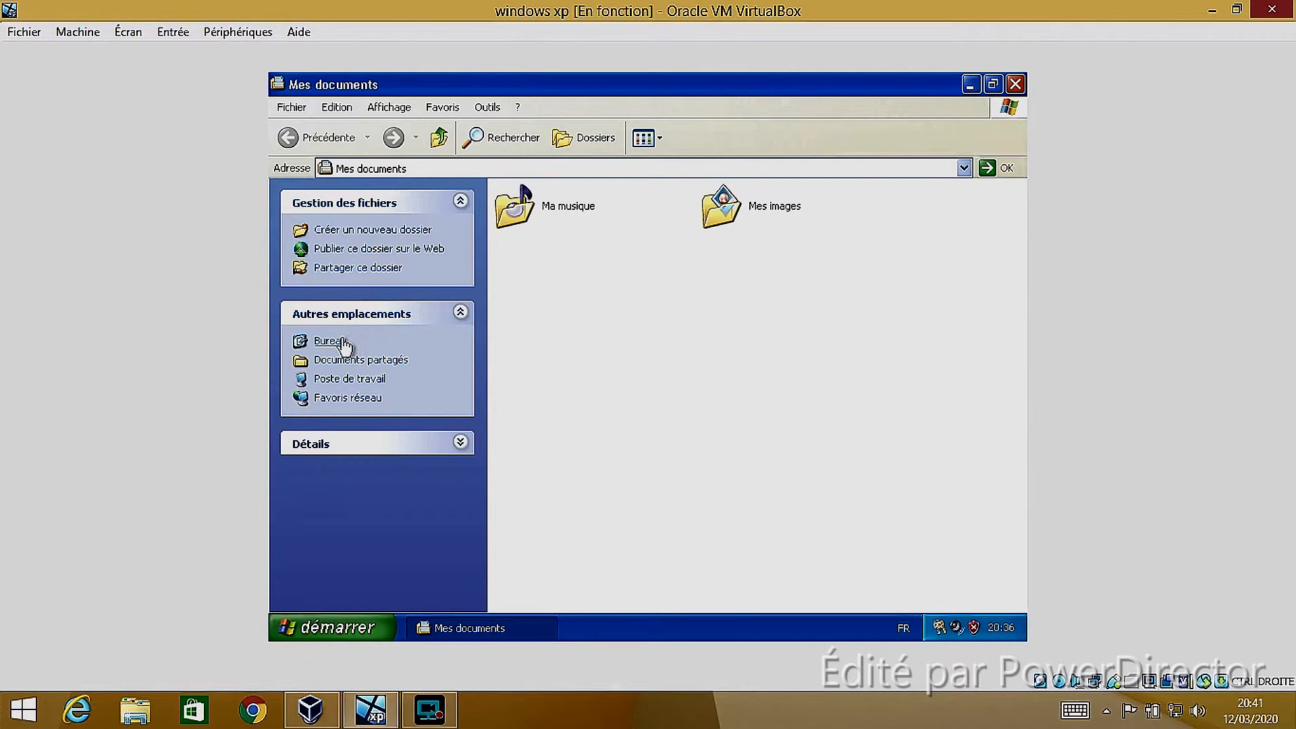
pyautogui.click(327, 363)
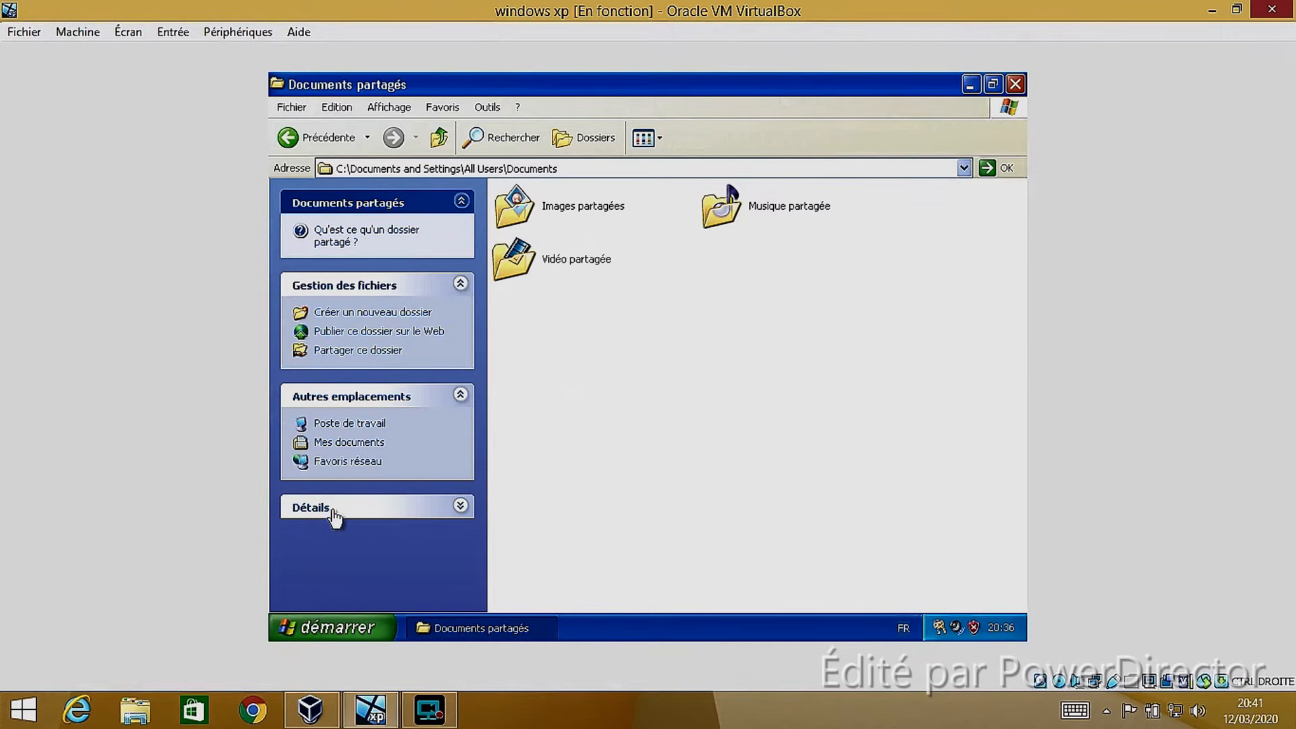
pyautogui.click(351, 422)
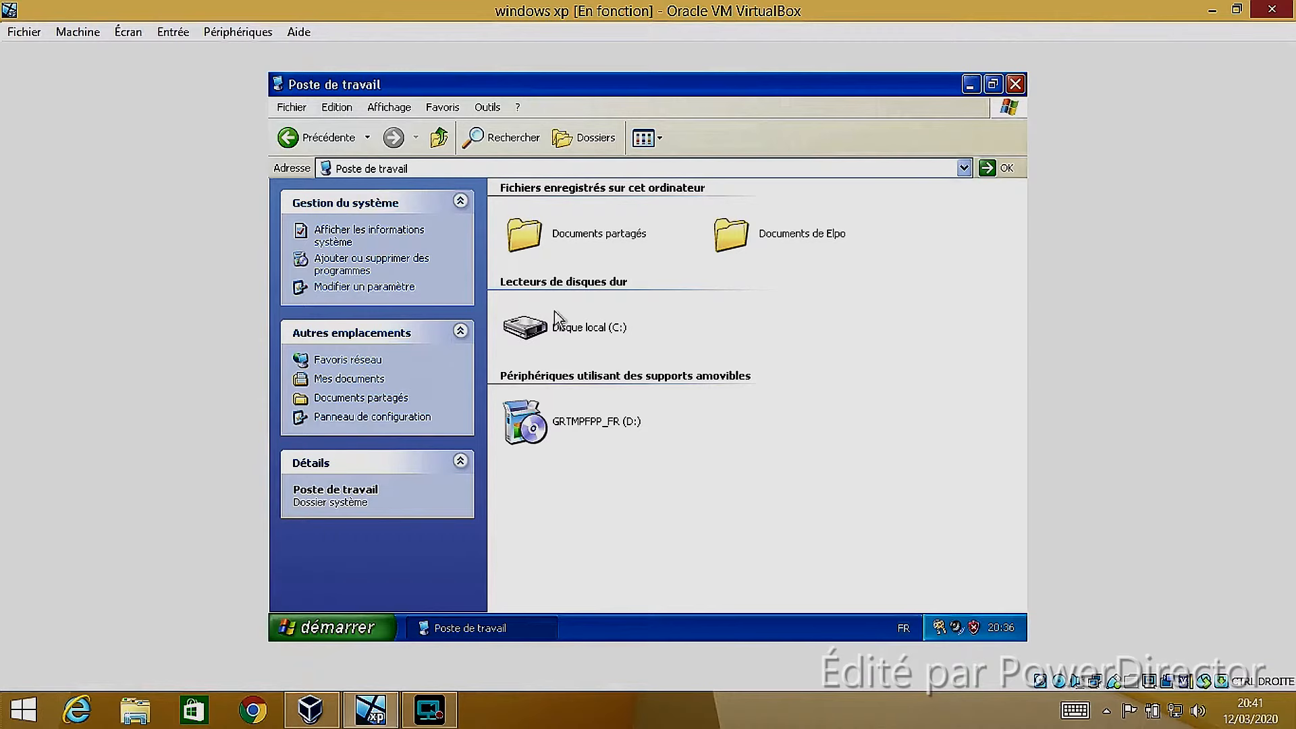
# Open Disque local (C:) from Poste de travail and display its hidden contents
pyautogui.moveTo(568, 329)
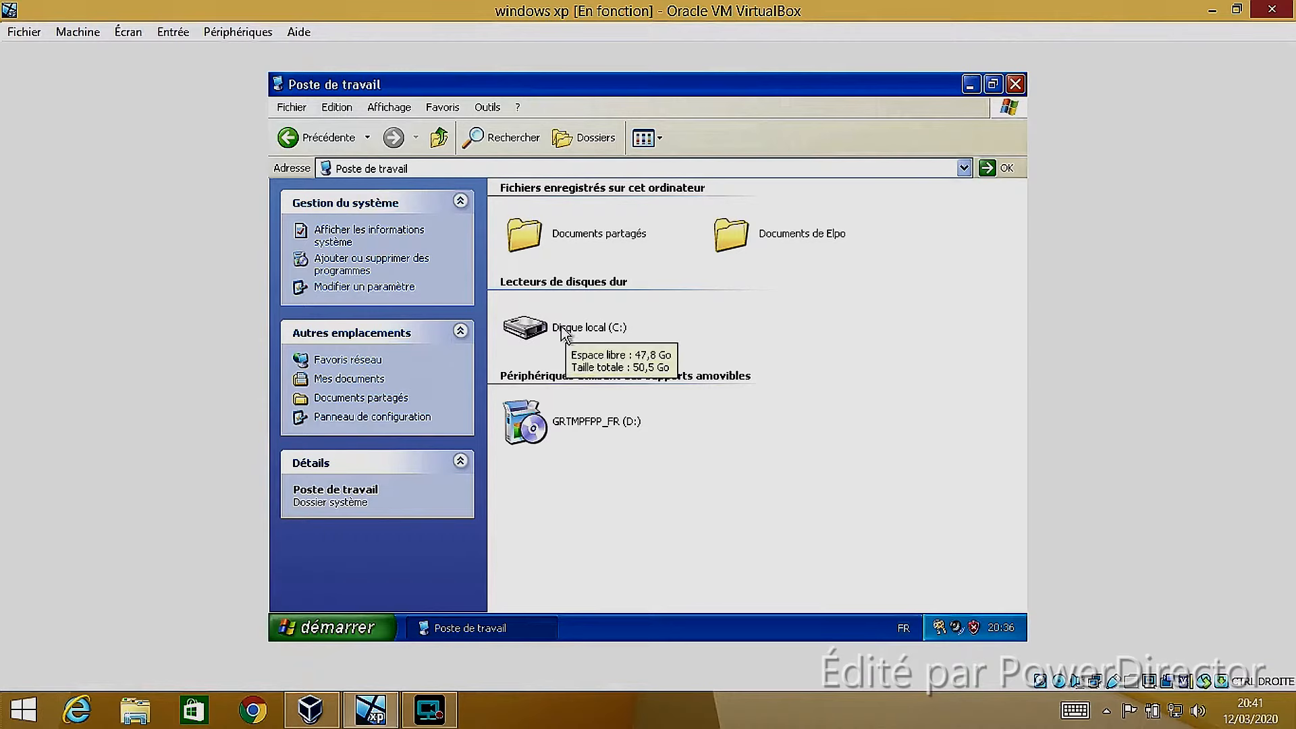
pyautogui.doubleClick(561, 327)
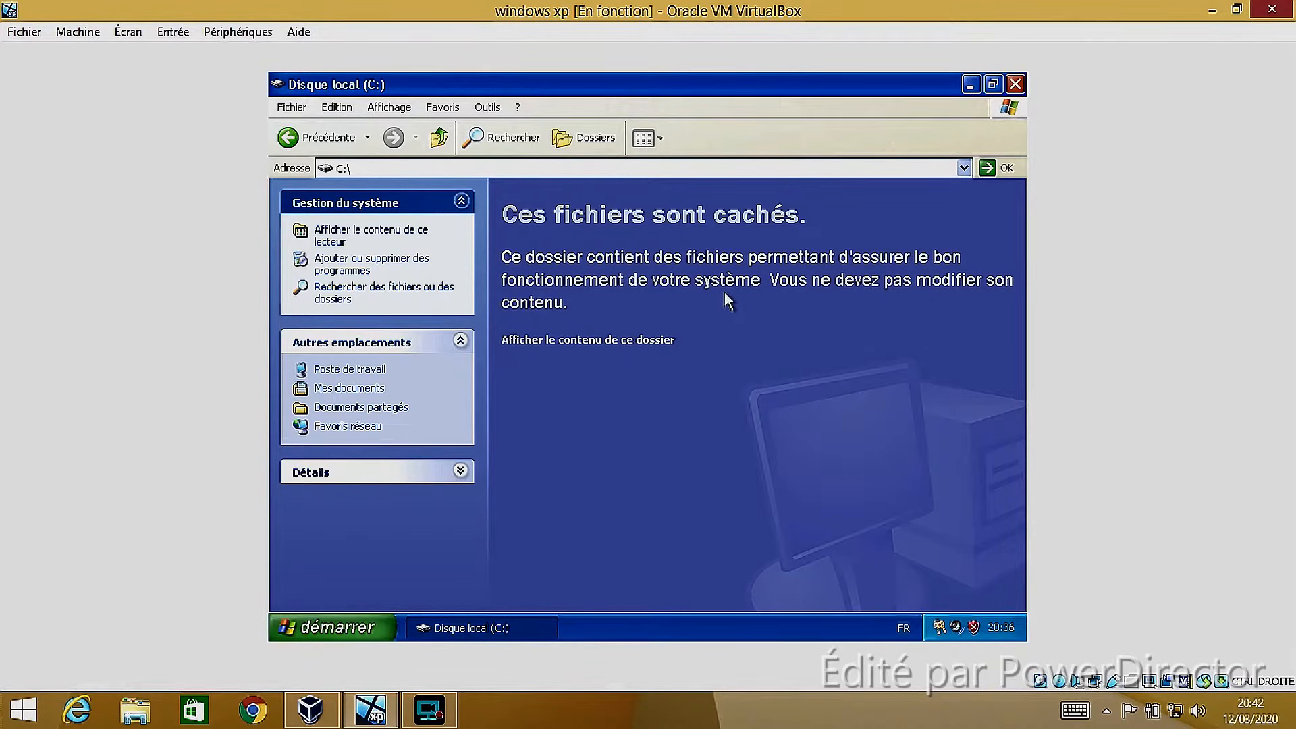
pyautogui.click(628, 339)
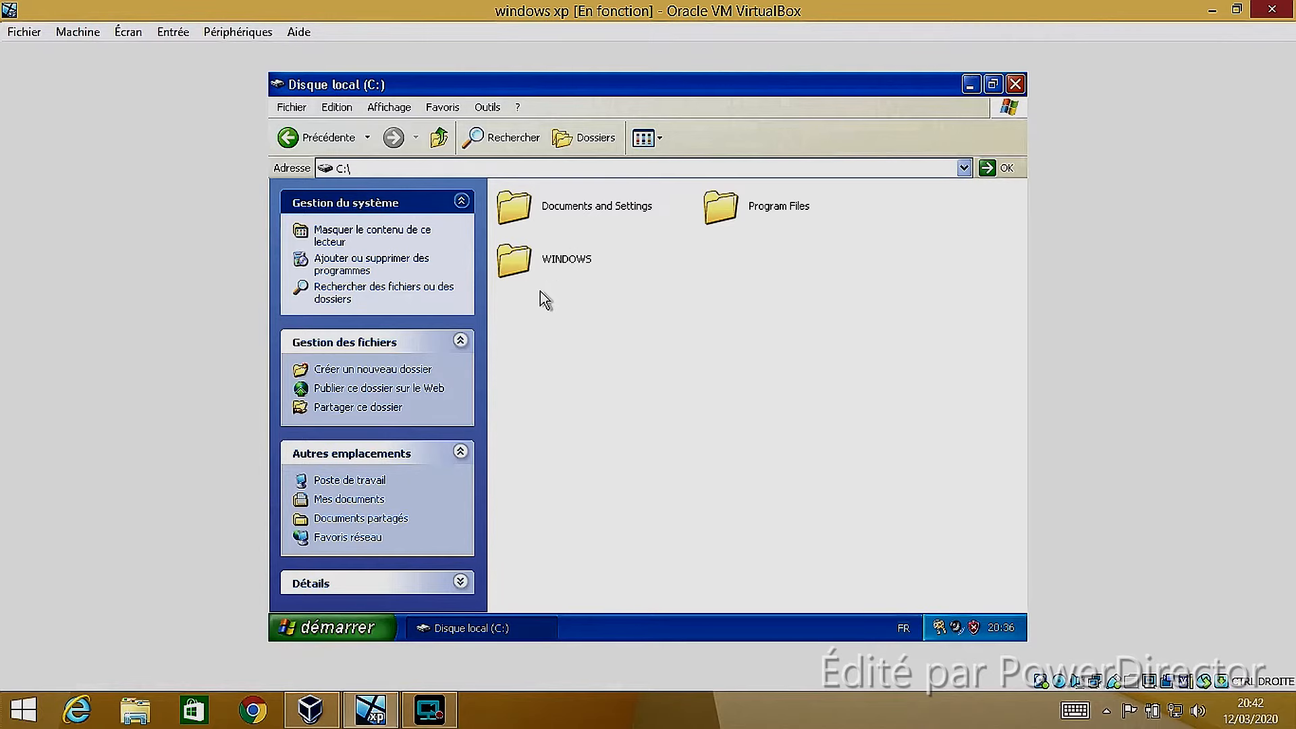
# Open the WINDOWS folder on C:, display its hidden contents, and return to the root of the drive
pyautogui.click(537, 261)
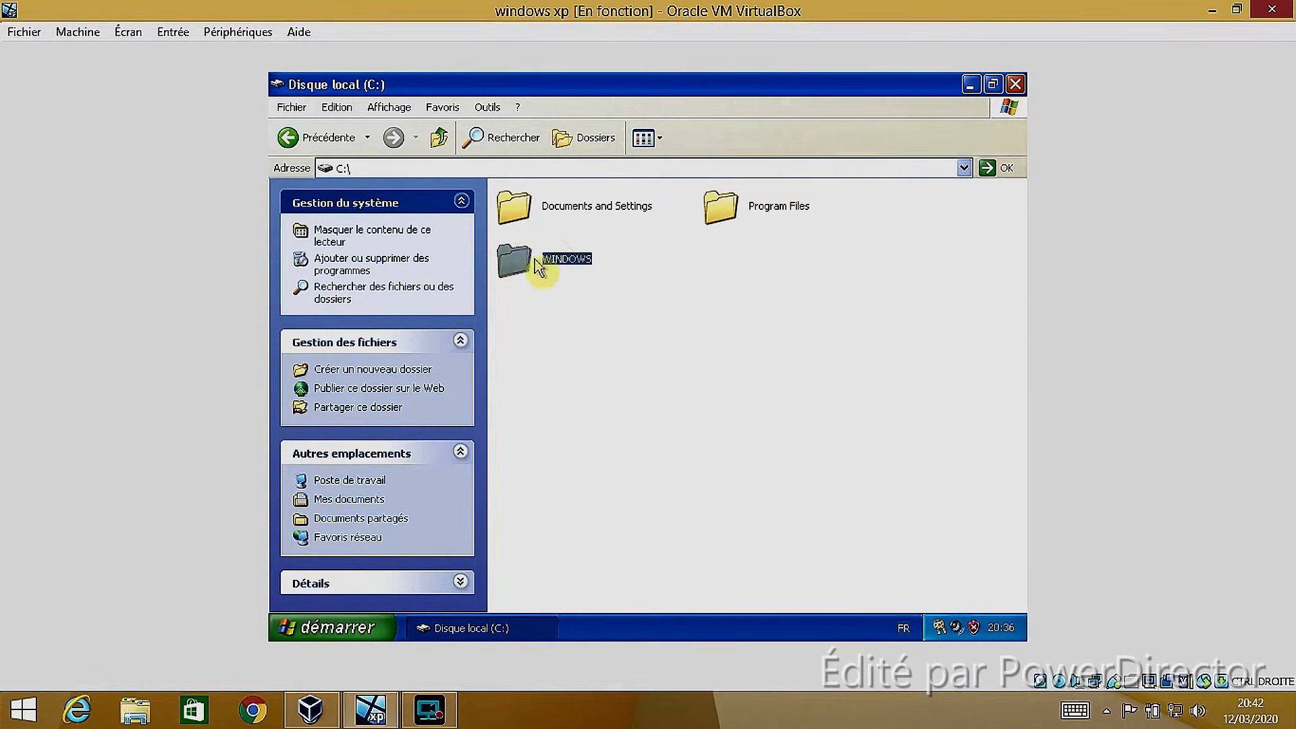
pyautogui.doubleClick(533, 261)
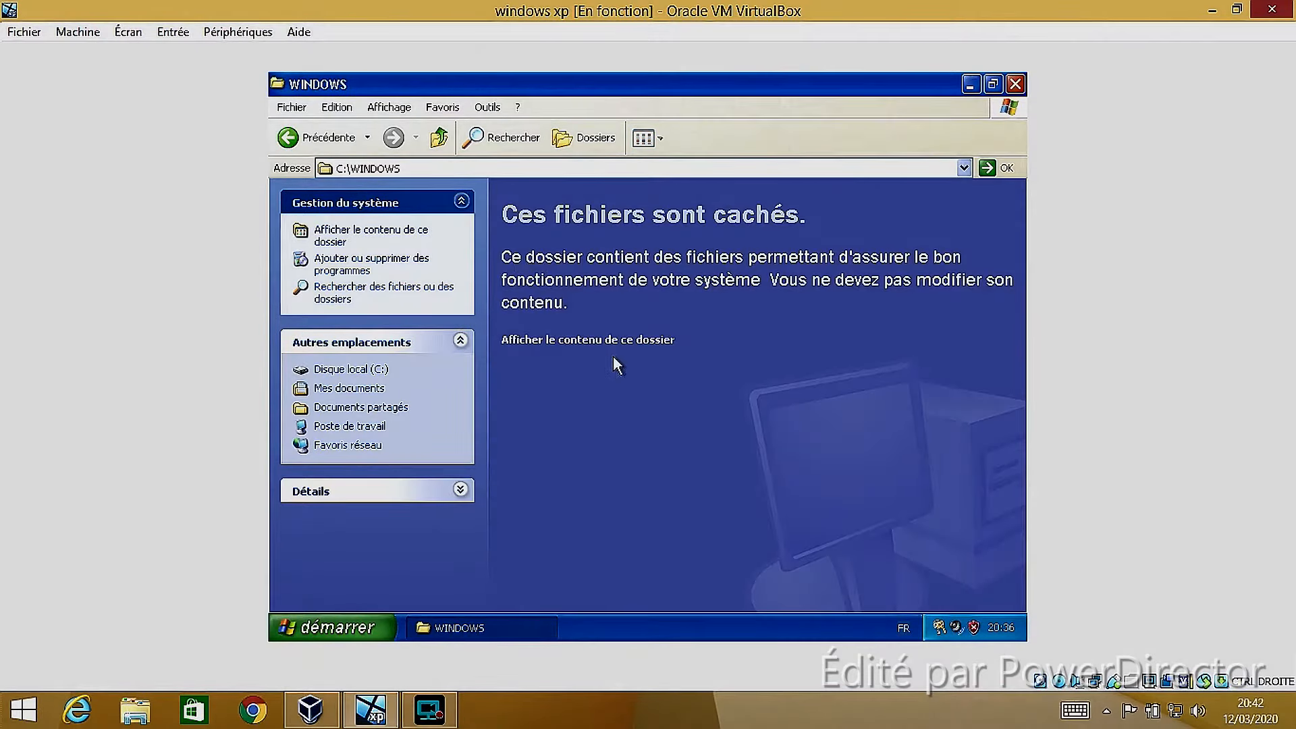
pyautogui.click(581, 339)
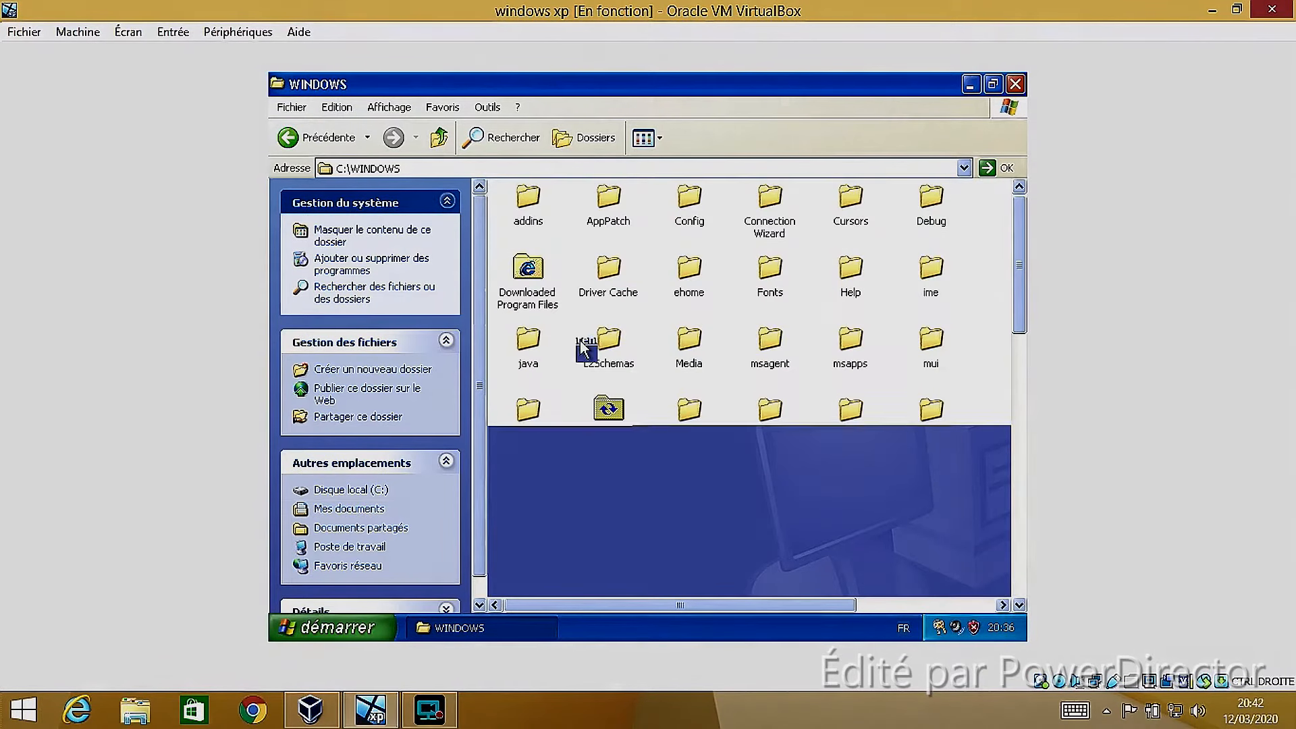
pyautogui.click(289, 145)
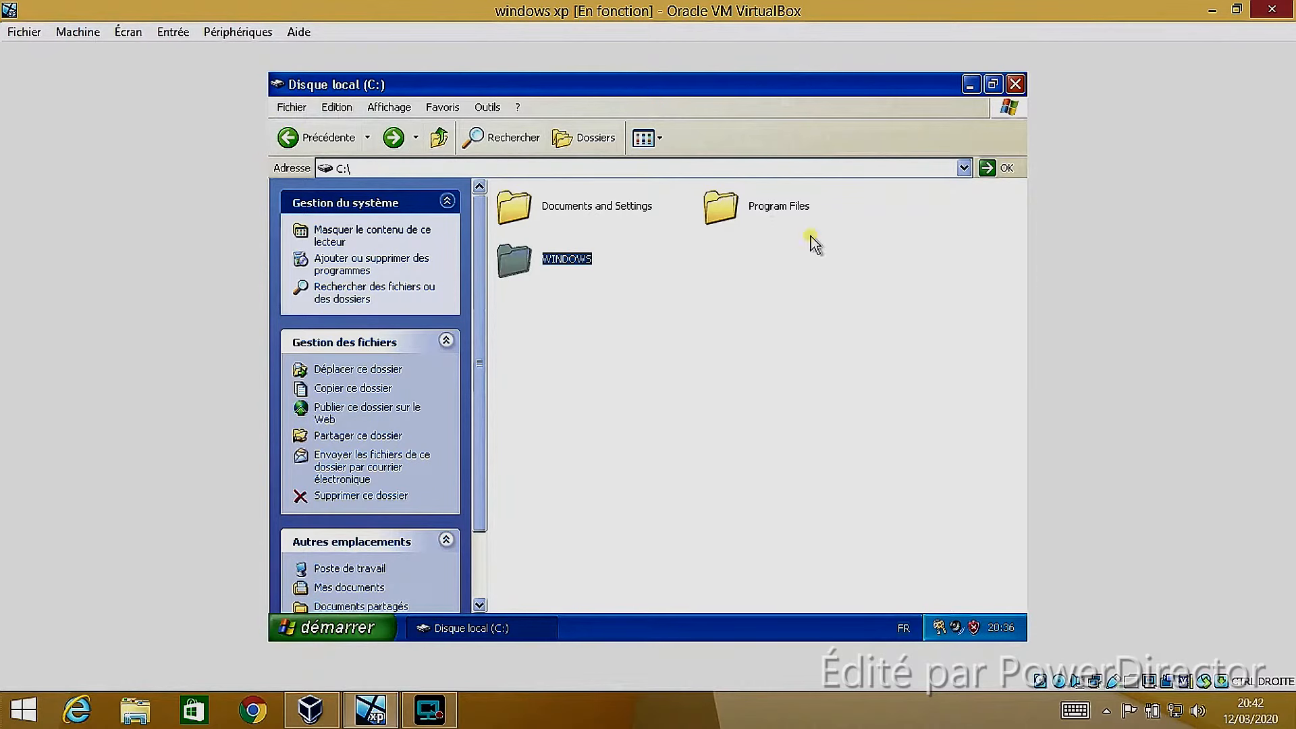
# Open Program Files on C:, display its hidden contents, and go back to Poste de travail
pyautogui.click(788, 218)
pyautogui.doubleClick(788, 223)
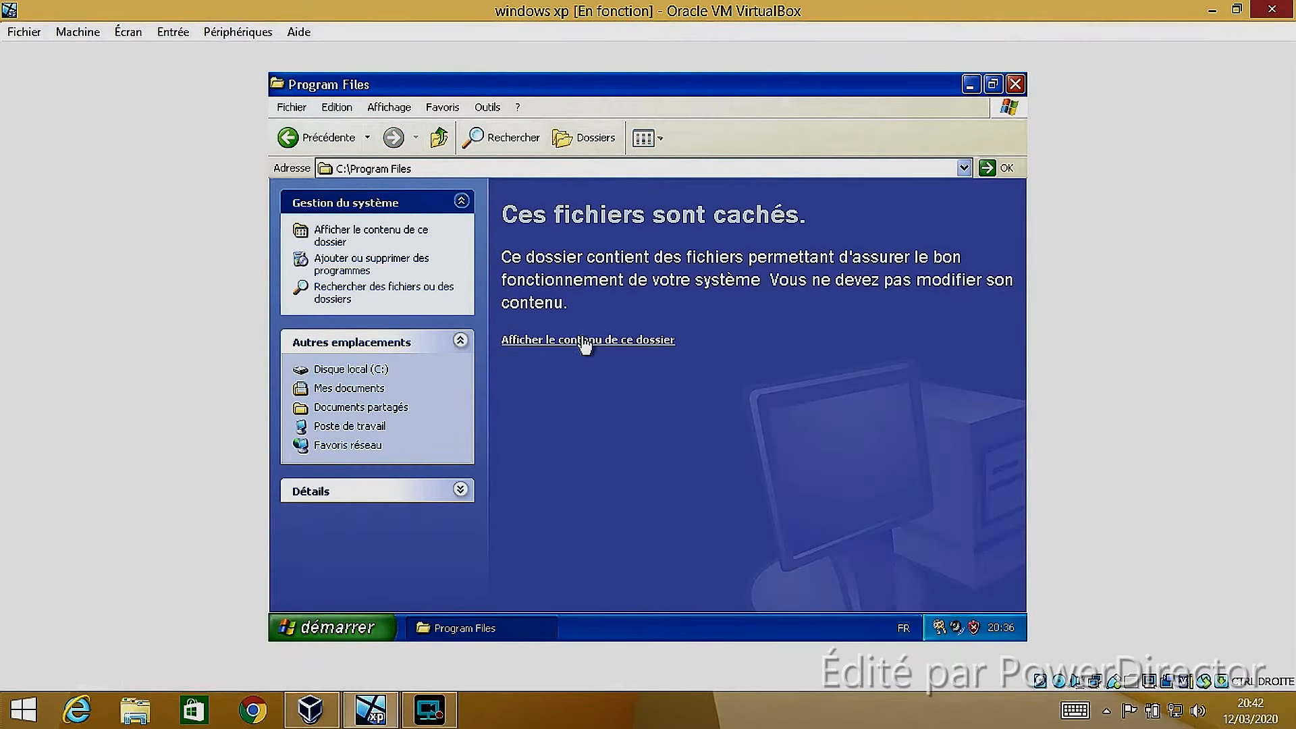
pyautogui.click(580, 339)
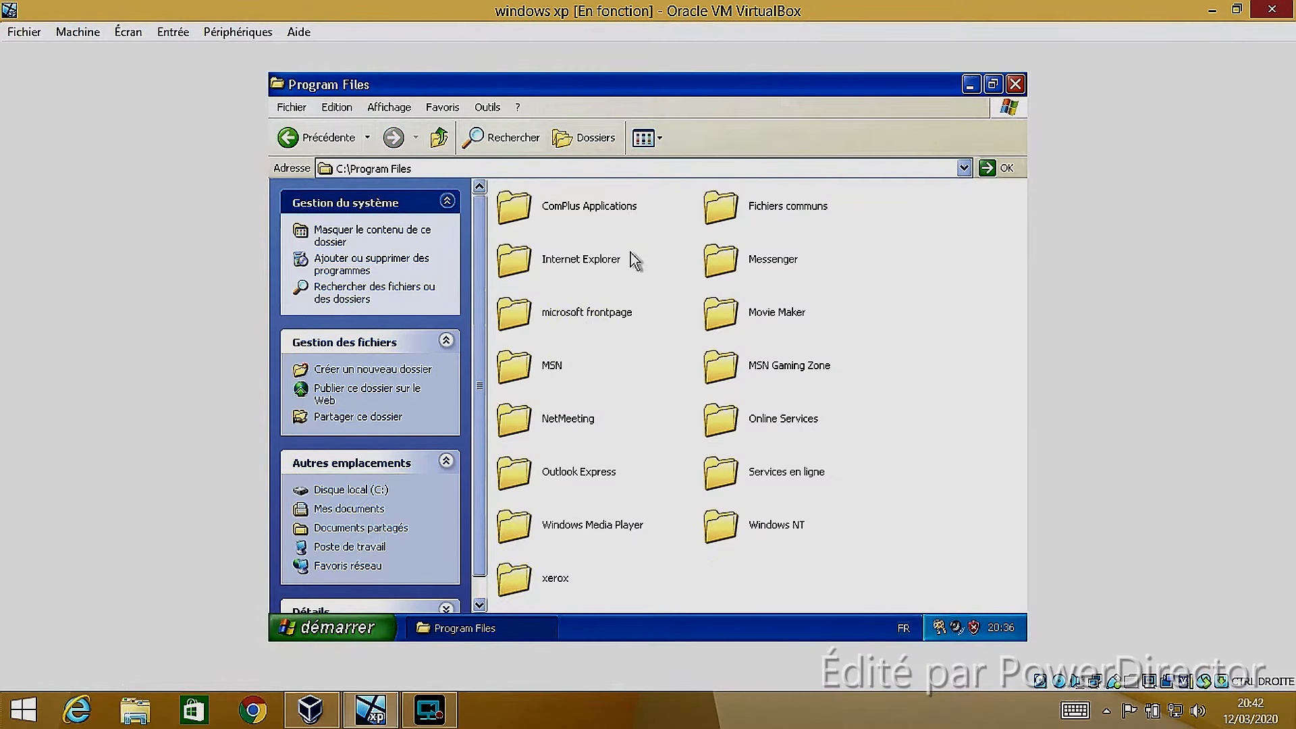
pyautogui.click(289, 142)
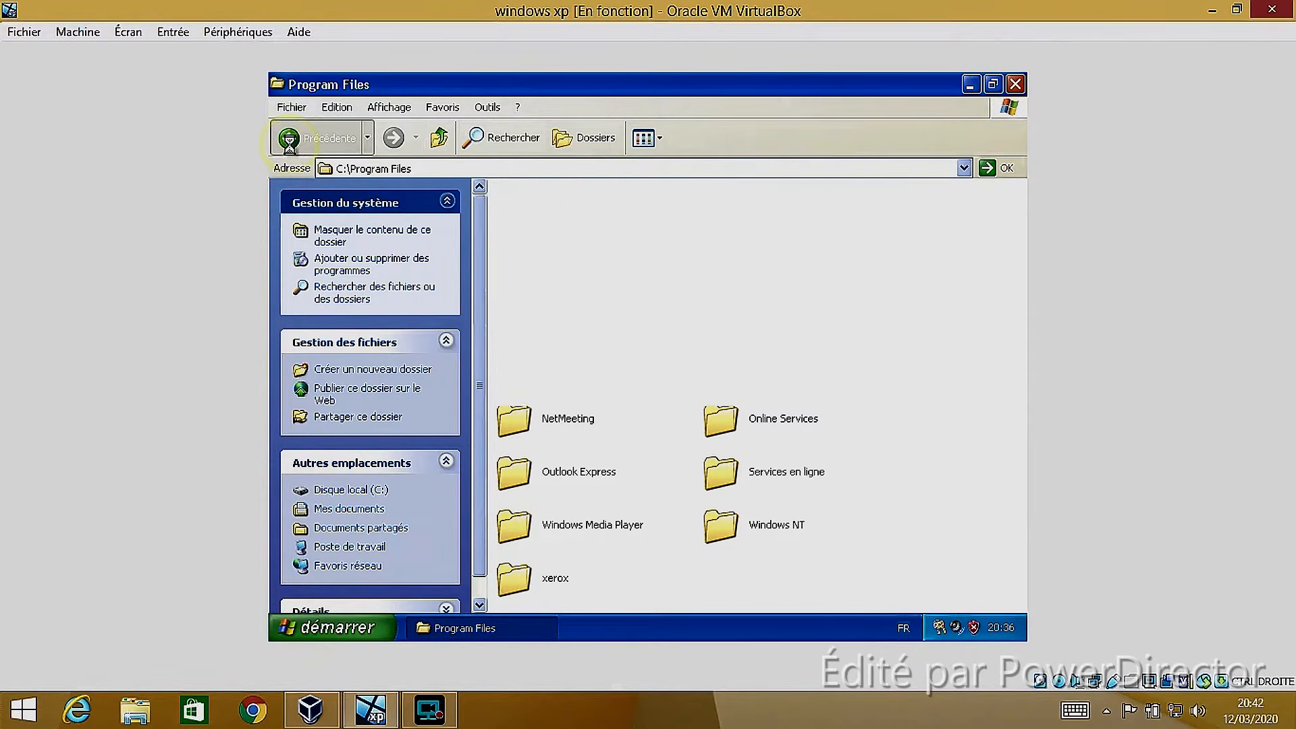
pyautogui.click(291, 143)
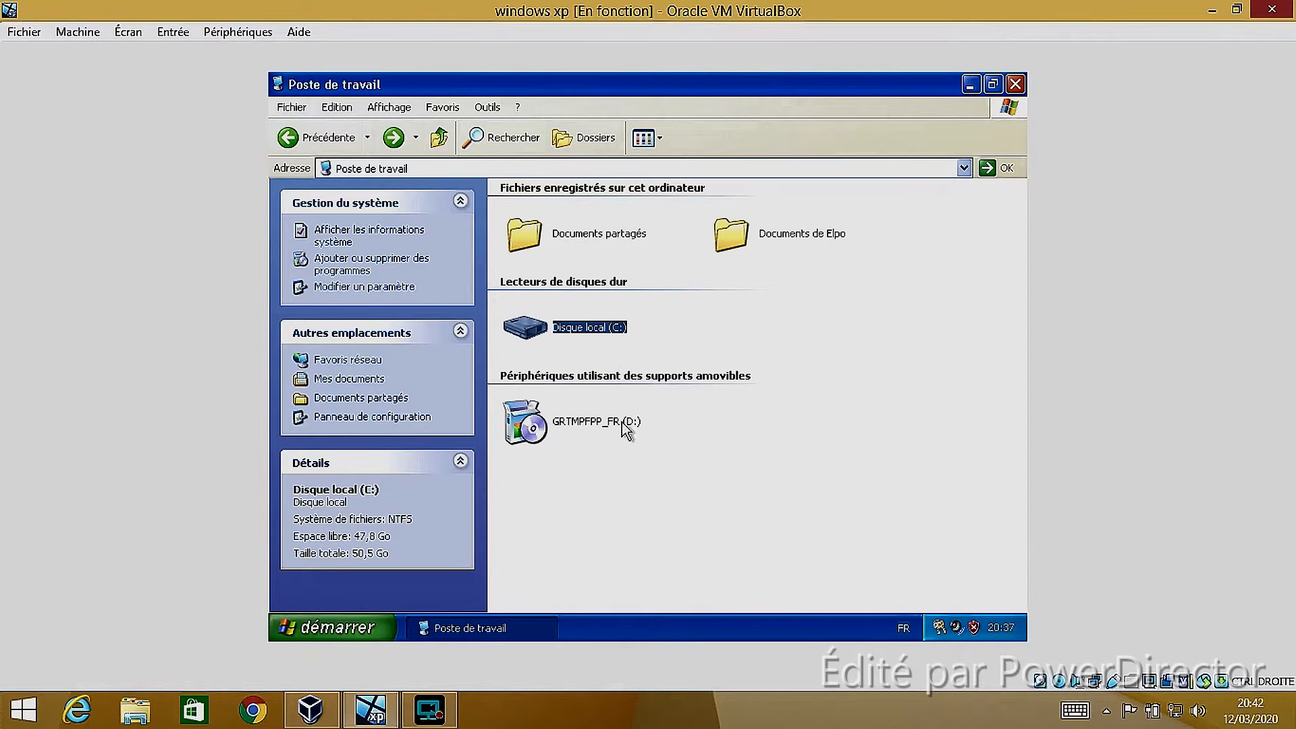
# Launch the Windows XP installation CD GRTMPFPP_FR (D:) from Poste de travail, and close its welcome screen
pyautogui.moveTo(608, 426)
pyautogui.click(598, 426)
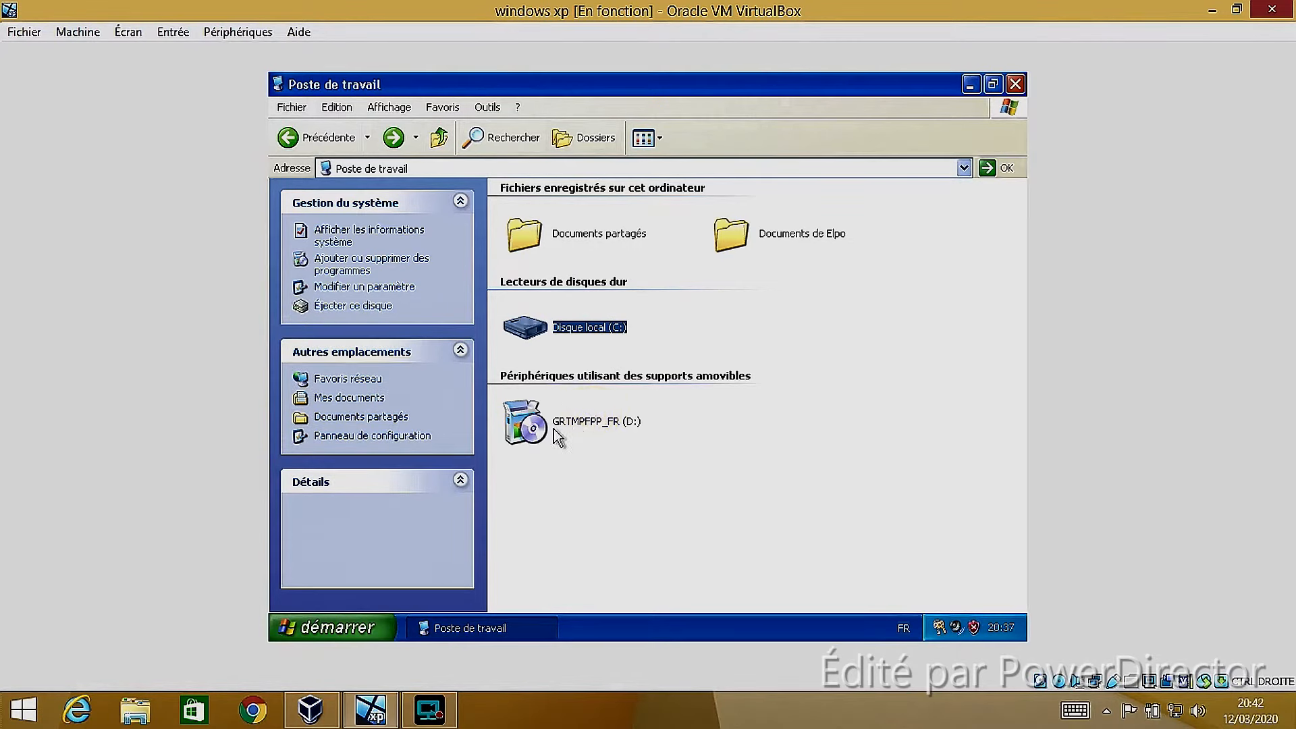
pyautogui.click(526, 419)
pyautogui.click(970, 86)
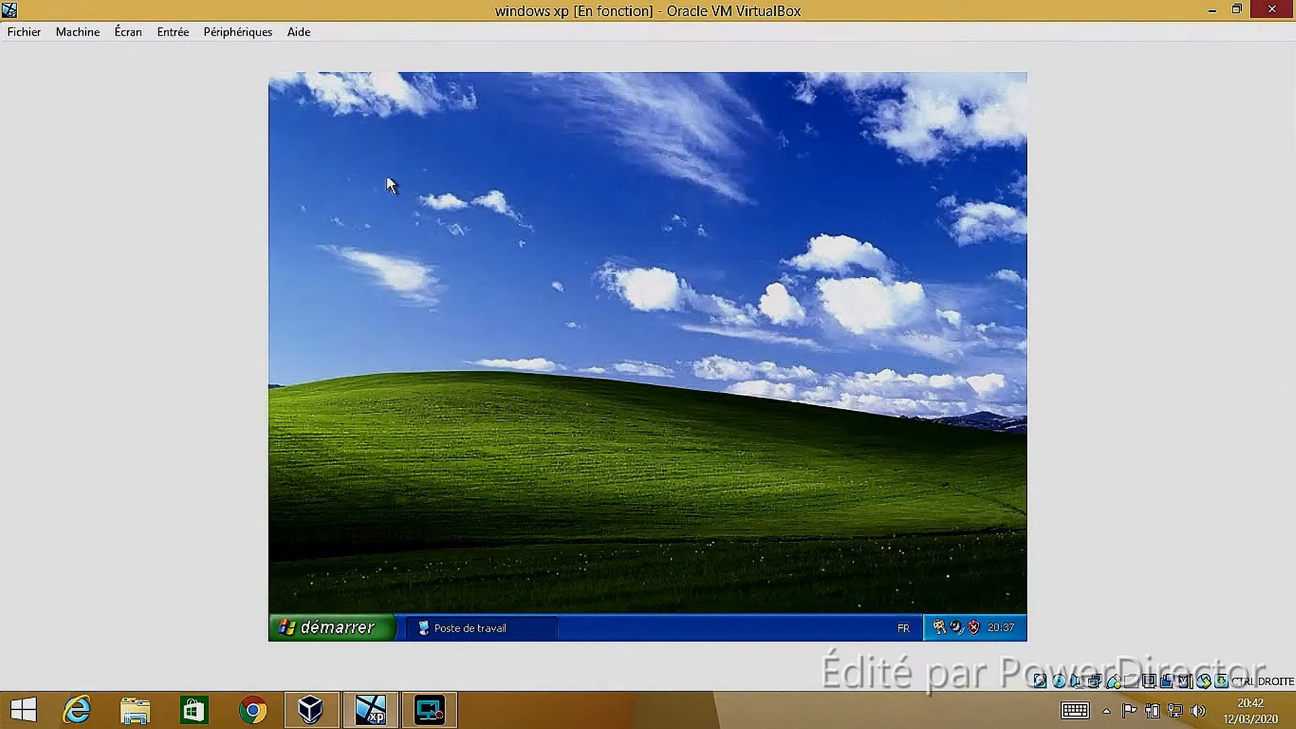
pyautogui.click(464, 622)
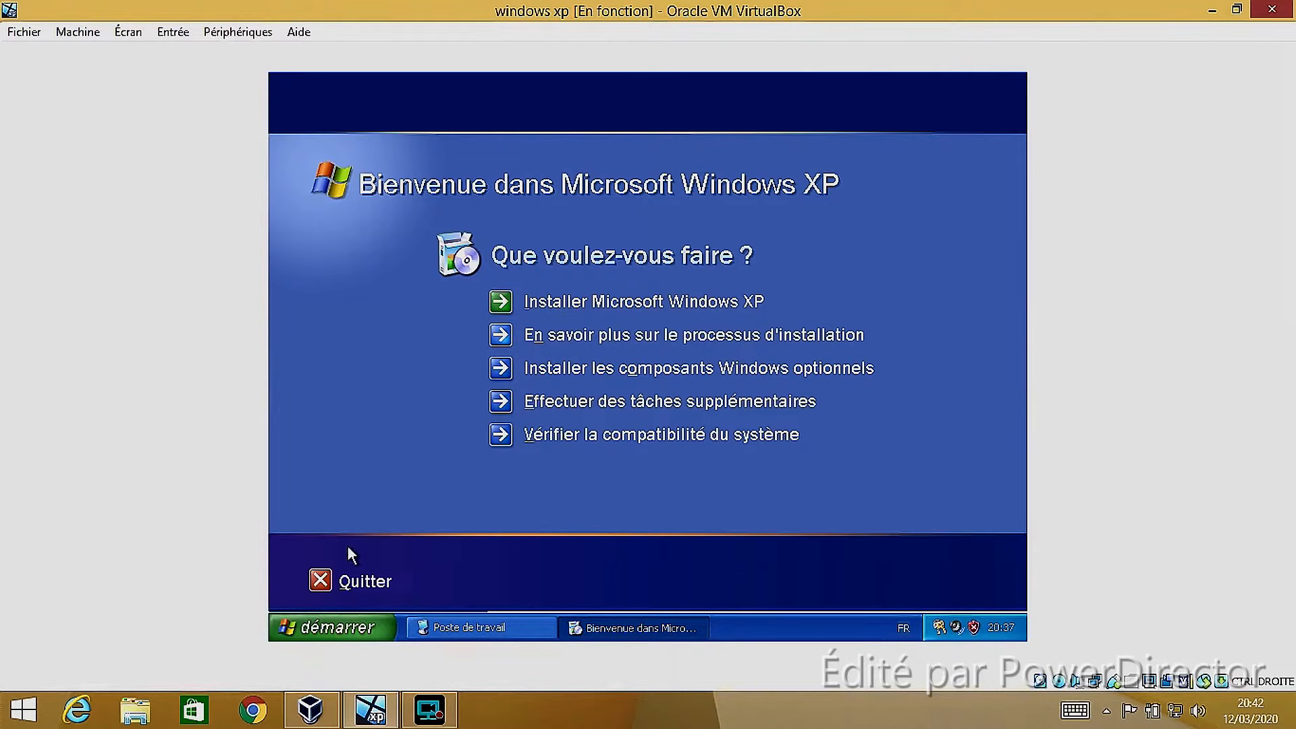
pyautogui.rightClick(657, 634)
pyautogui.click(668, 620)
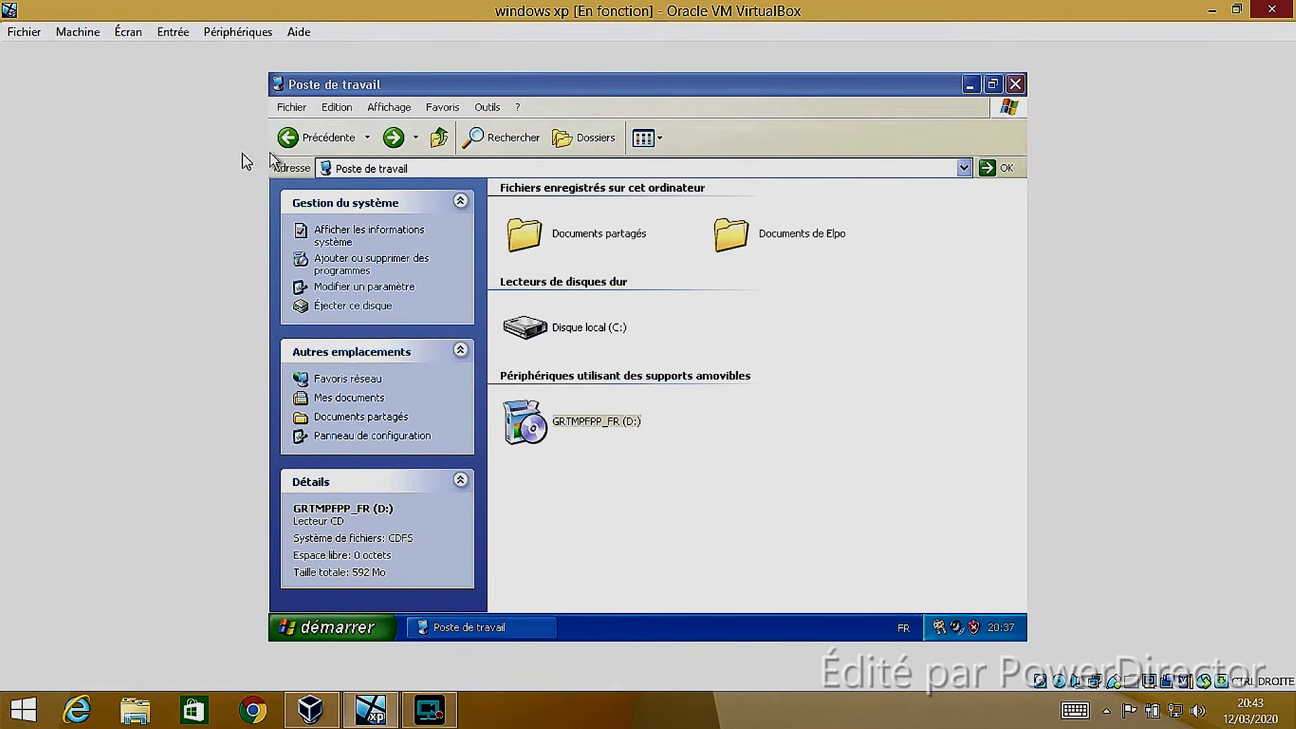
# Go back through Documents partagés to Mes documents, and close the folder window
pyautogui.click(295, 141)
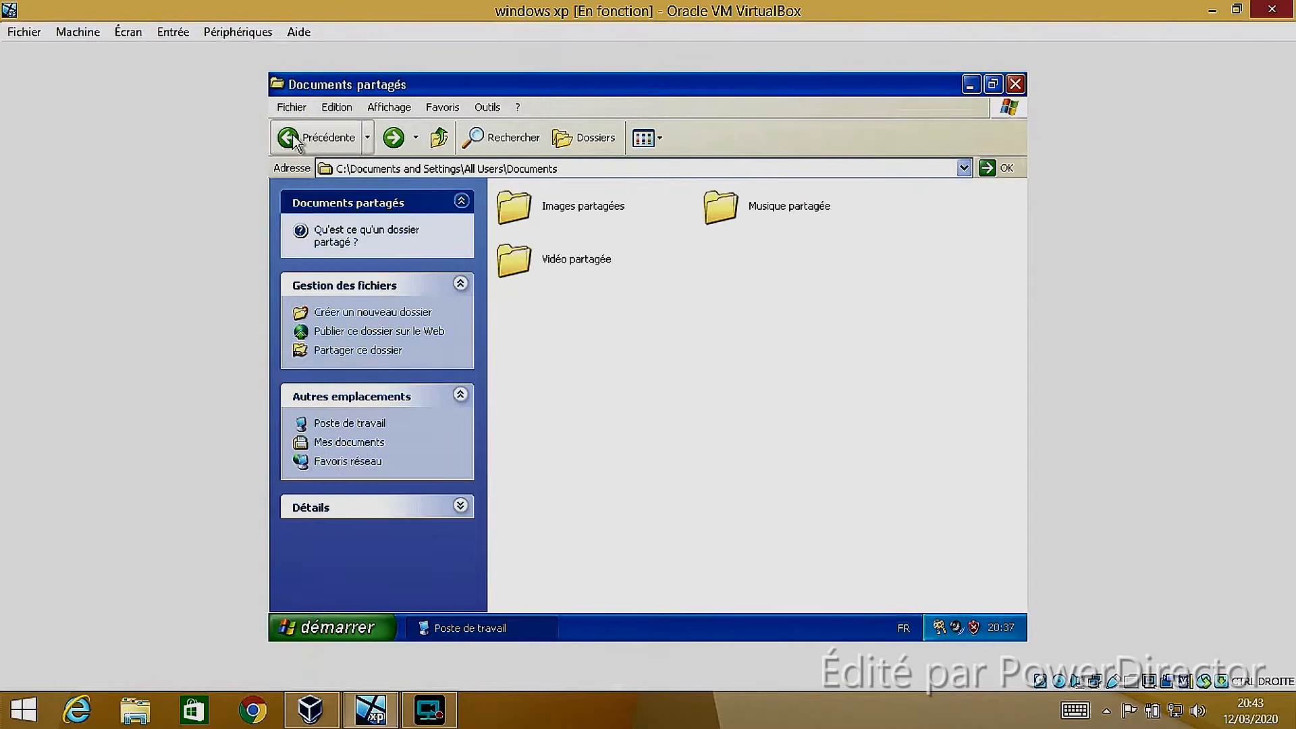
pyautogui.click(314, 138)
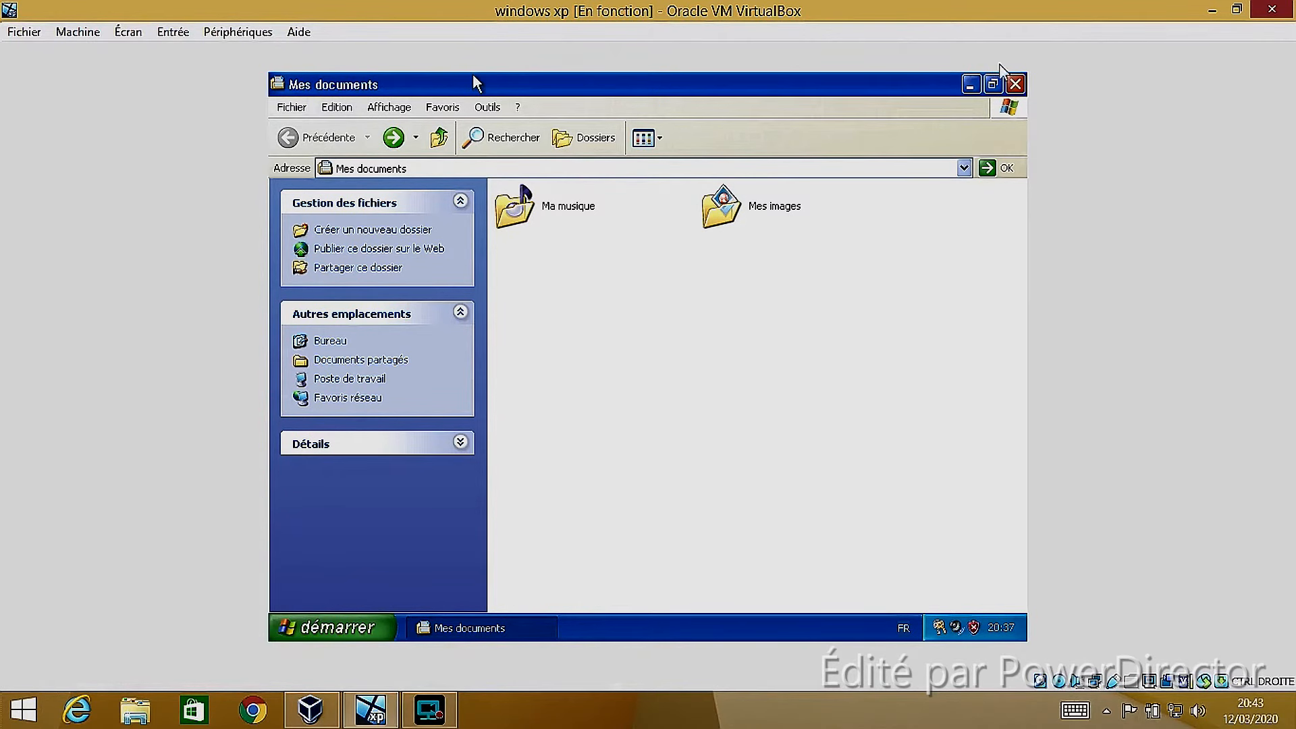
pyautogui.click(1015, 83)
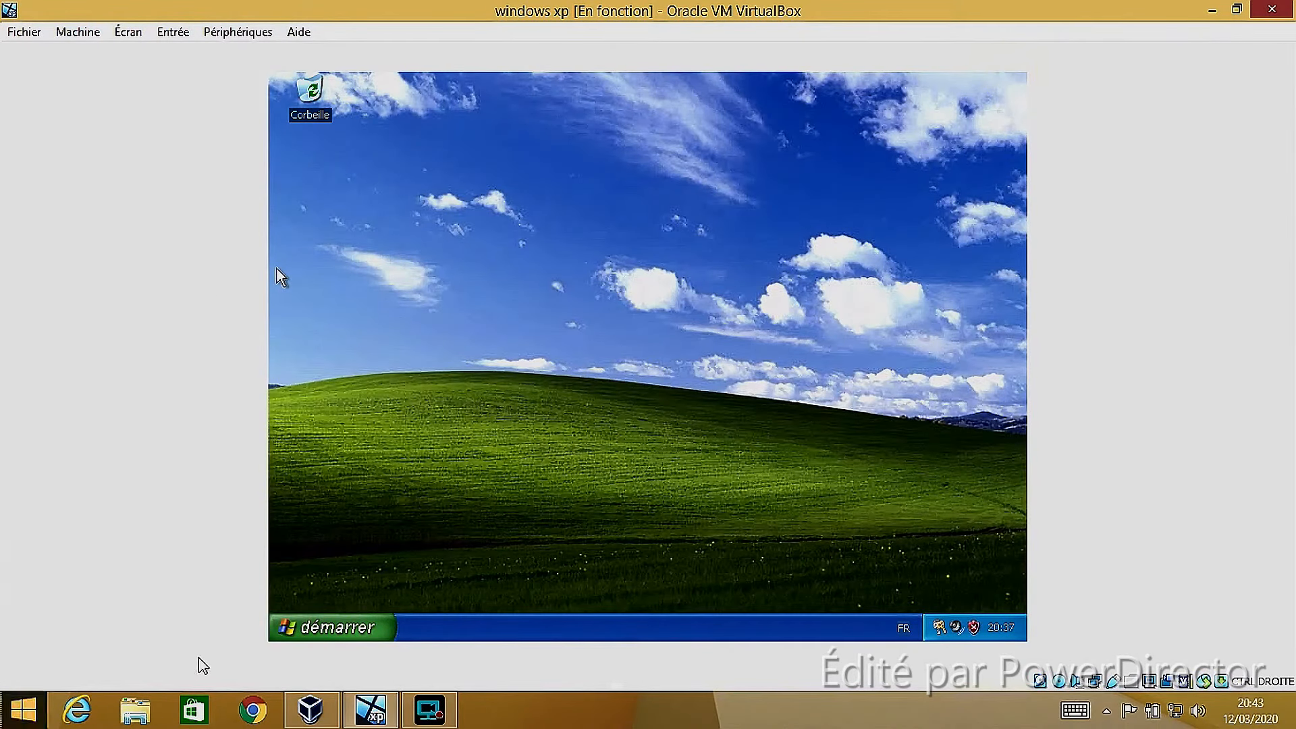
# Switch to the host's File Explorer and browse to C:\Utilisateurs\acer aspire E15\VirtualBox VMs\windows xp\Logs
pyautogui.click(138, 711)
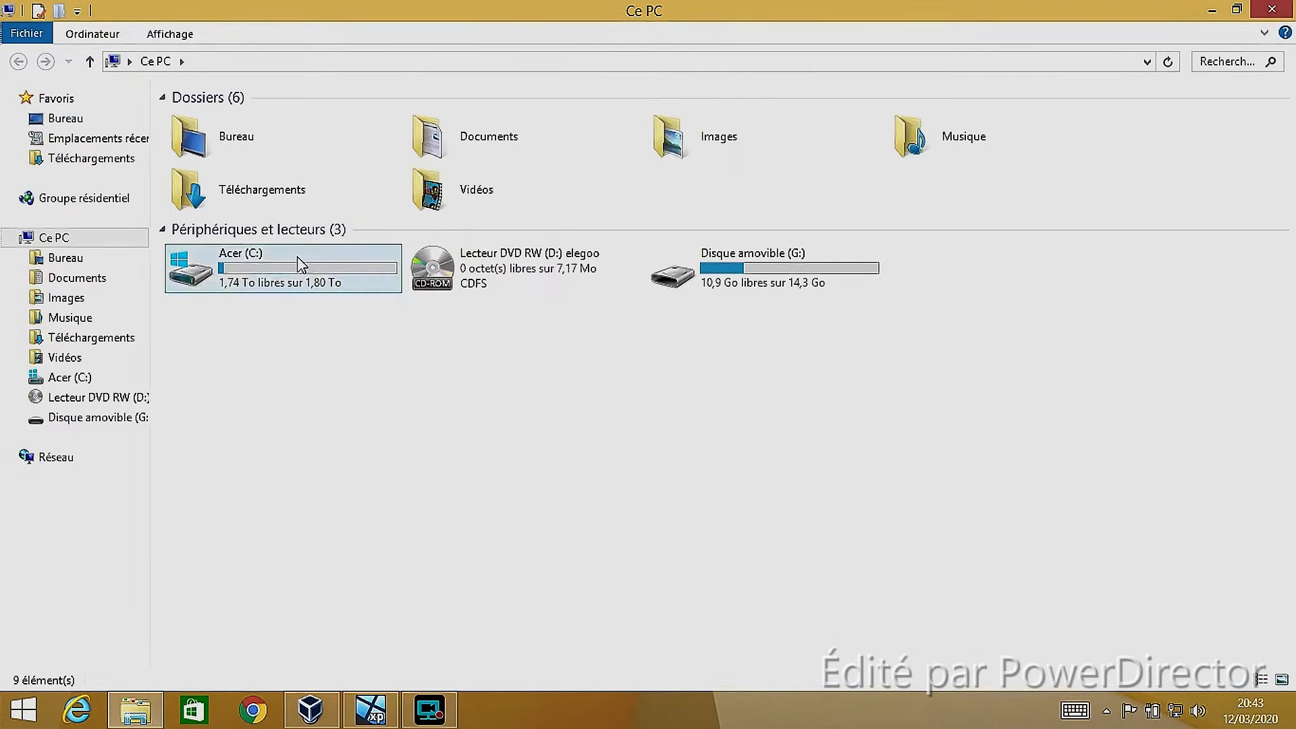
pyautogui.doubleClick(336, 277)
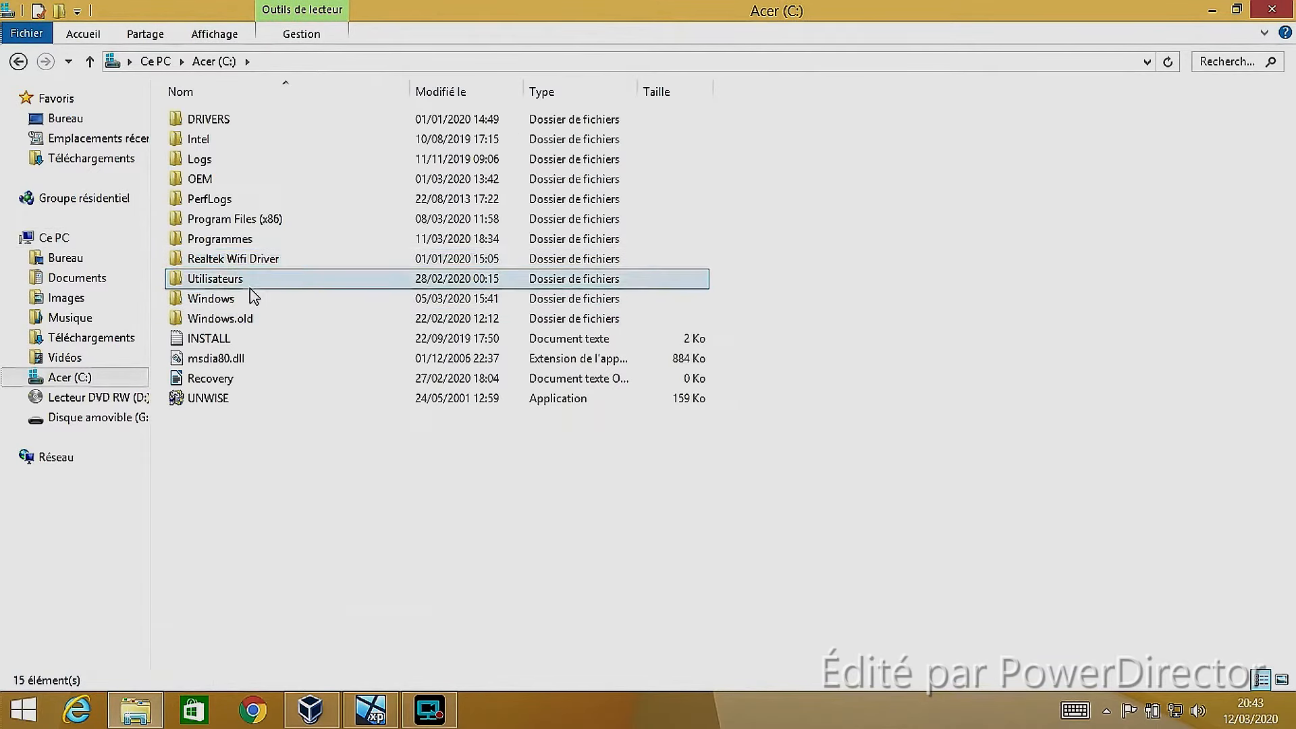
pyautogui.doubleClick(237, 279)
pyautogui.doubleClick(240, 121)
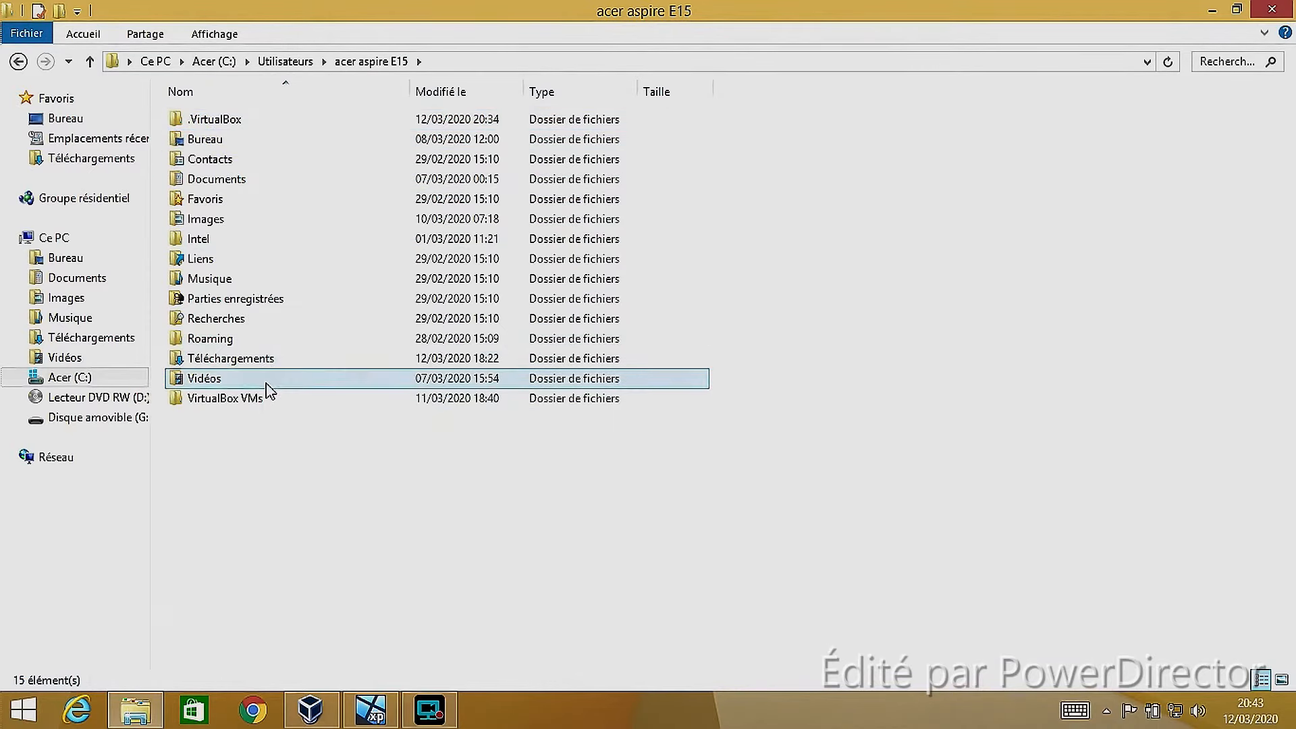
pyautogui.doubleClick(262, 403)
pyautogui.doubleClick(233, 122)
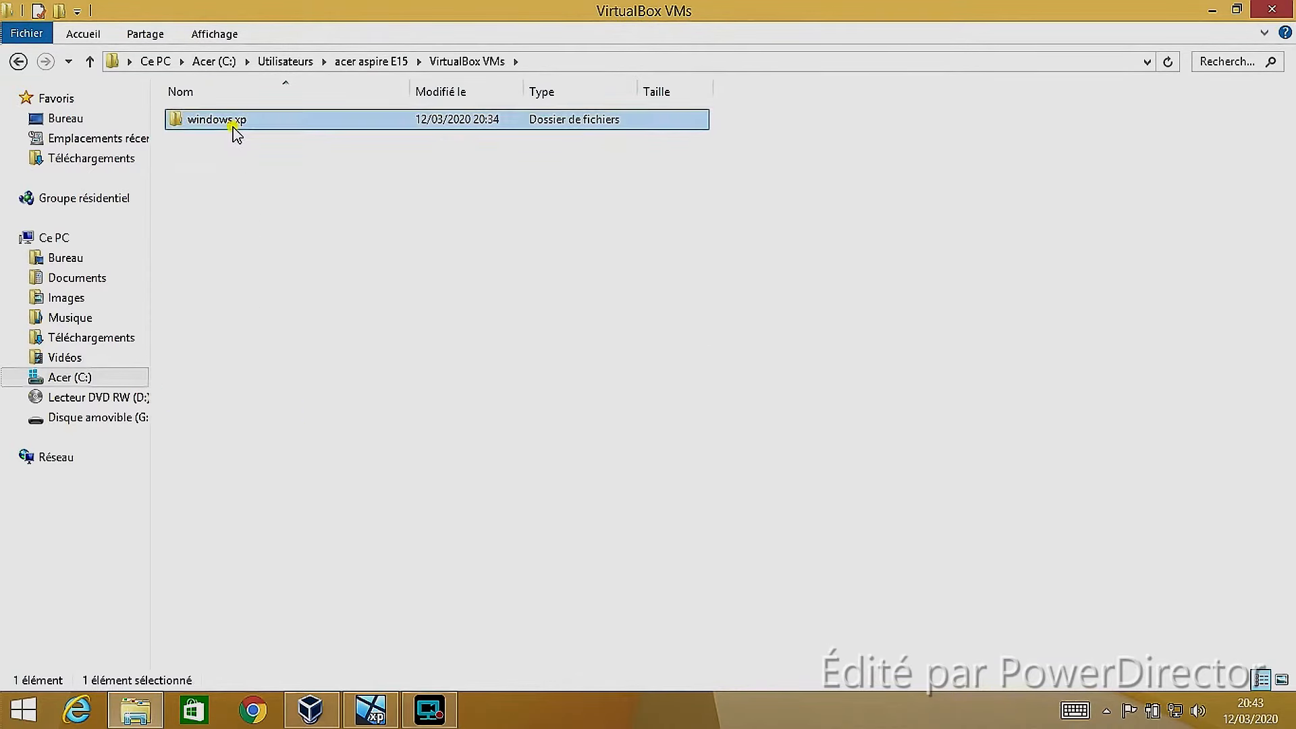
pyautogui.doubleClick(257, 123)
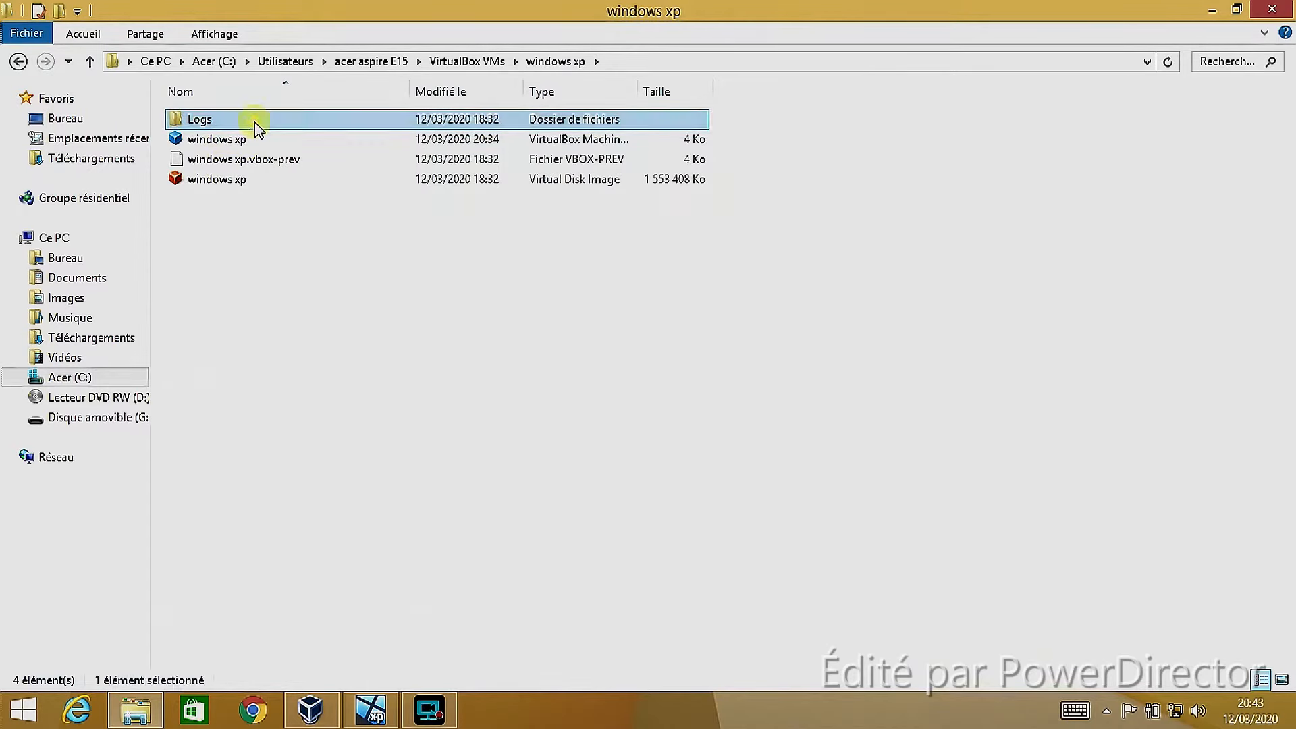
# Go back up to Utilisateurs, view the .VirtualBox folder inside acer aspire E15, and return to Utilisateurs
pyautogui.click(20, 63)
pyautogui.click(20, 63)
pyautogui.click(20, 63)
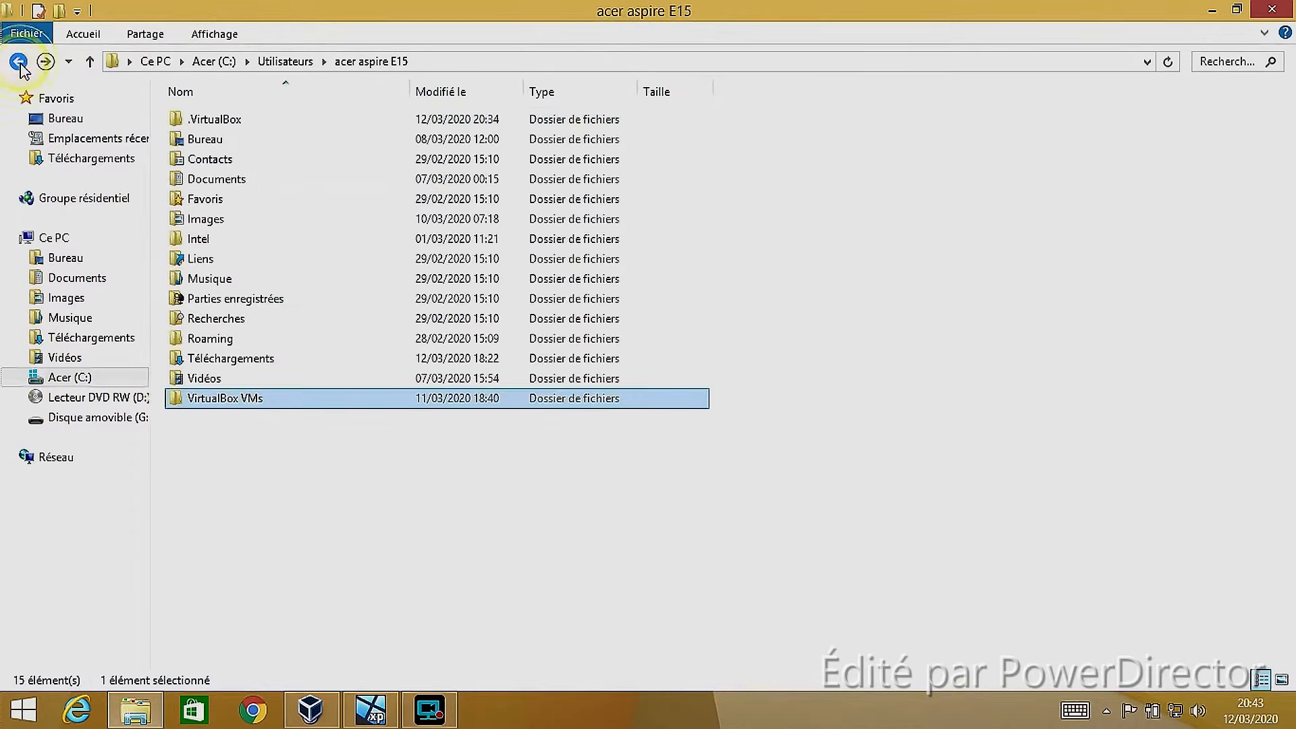
pyautogui.click(19, 64)
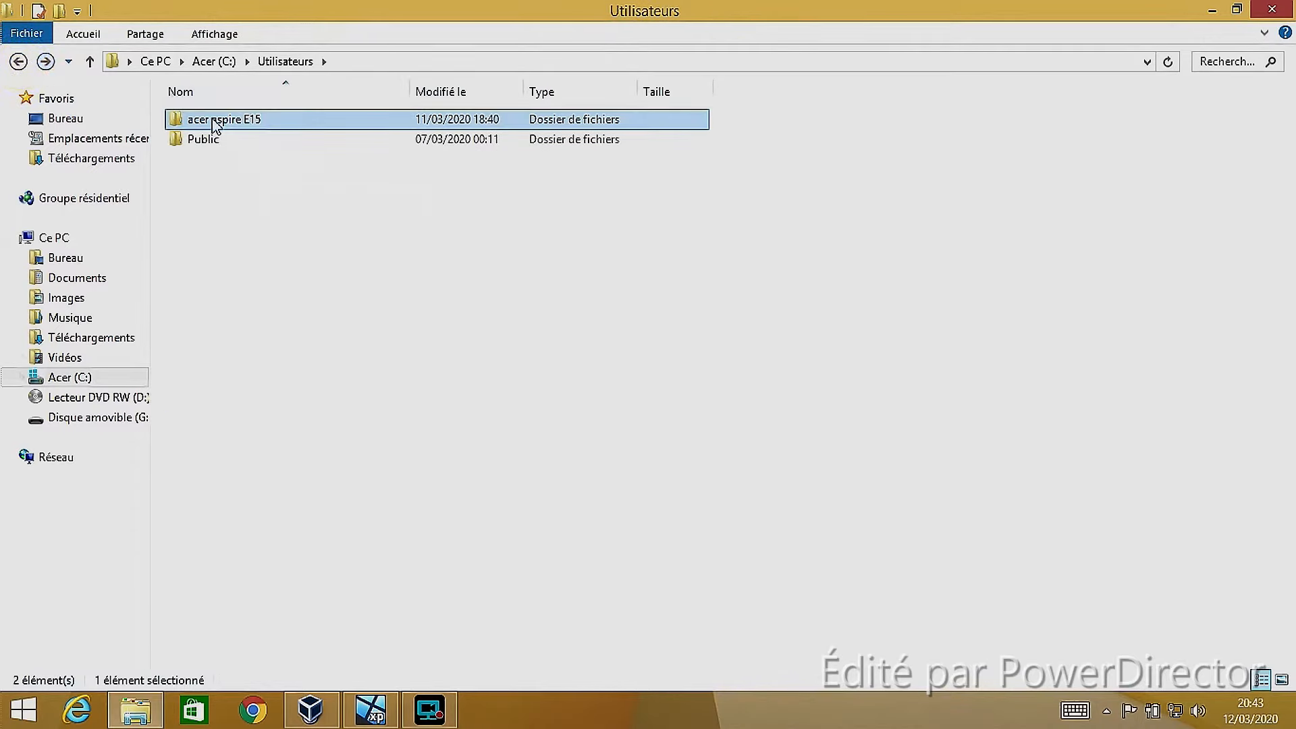
pyautogui.doubleClick(213, 121)
pyautogui.doubleClick(278, 124)
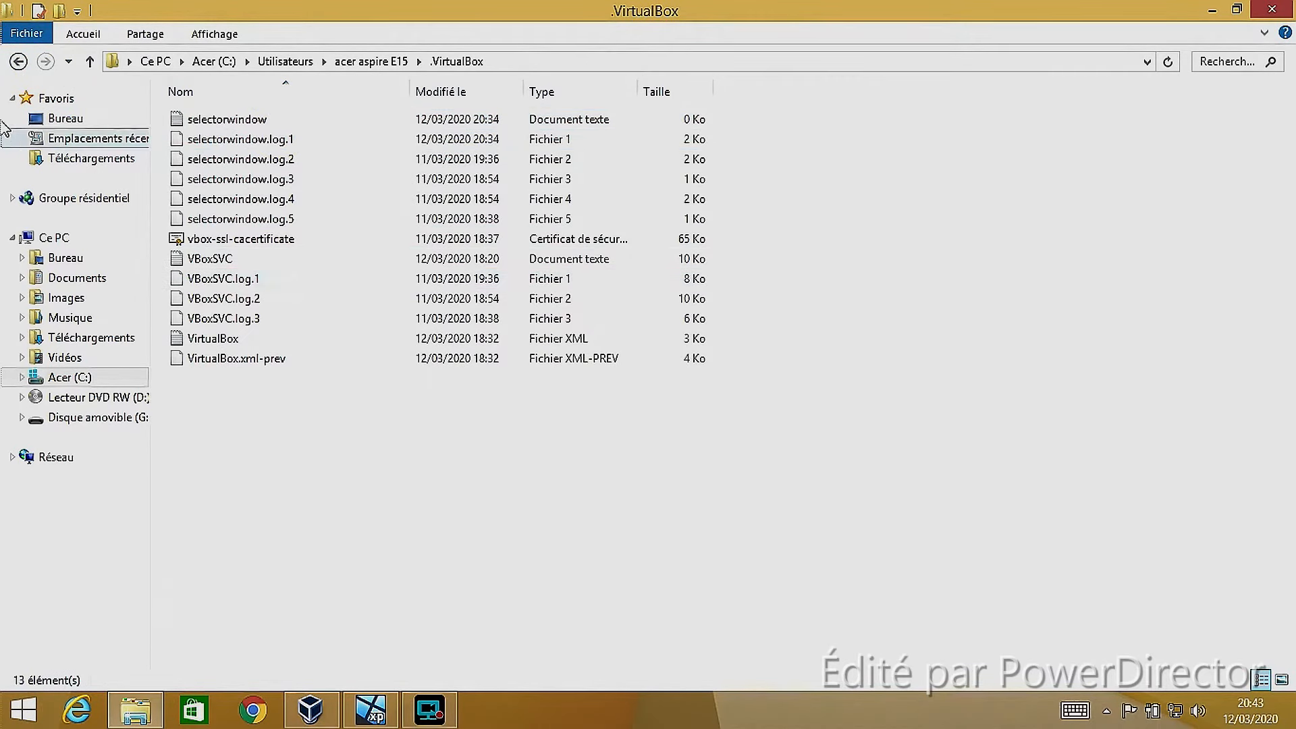
pyautogui.click(20, 64)
pyautogui.click(20, 64)
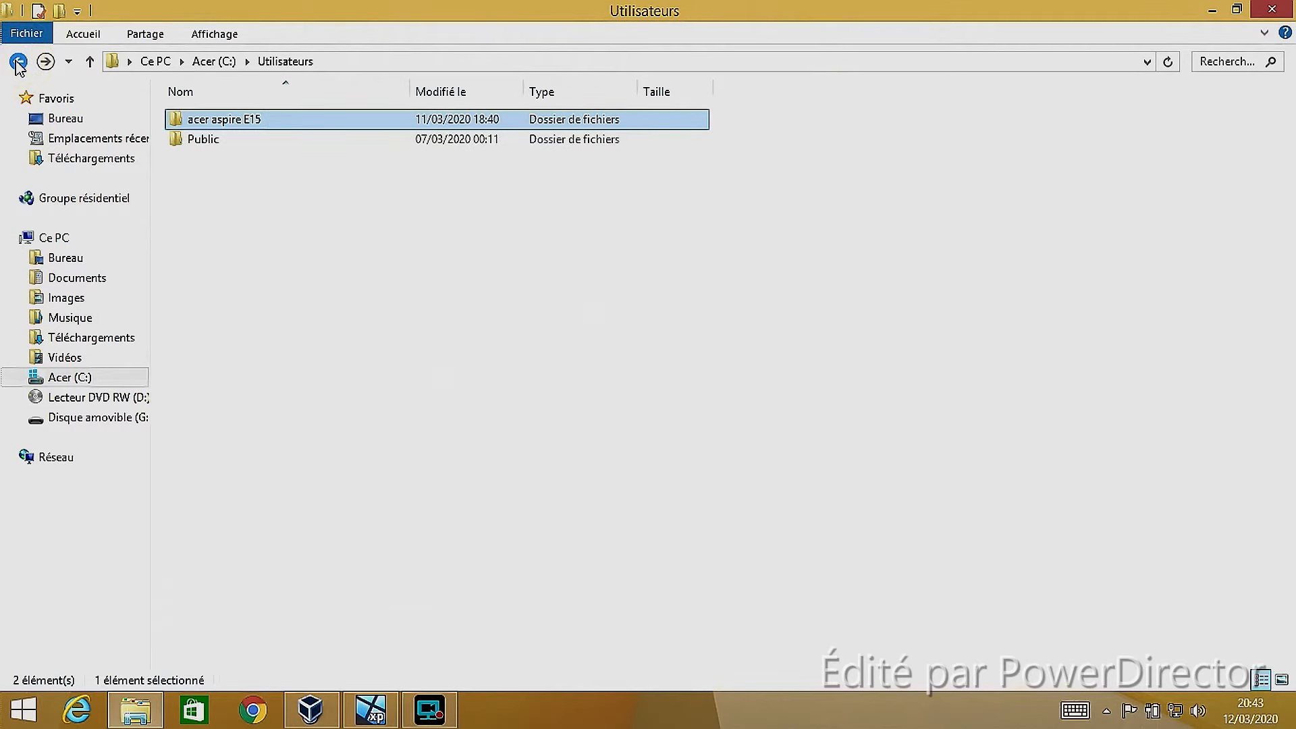
# Switch to the Oracle VM VirtualBox manager and review the windows xp machine's details and its view options
pyautogui.click(370, 709)
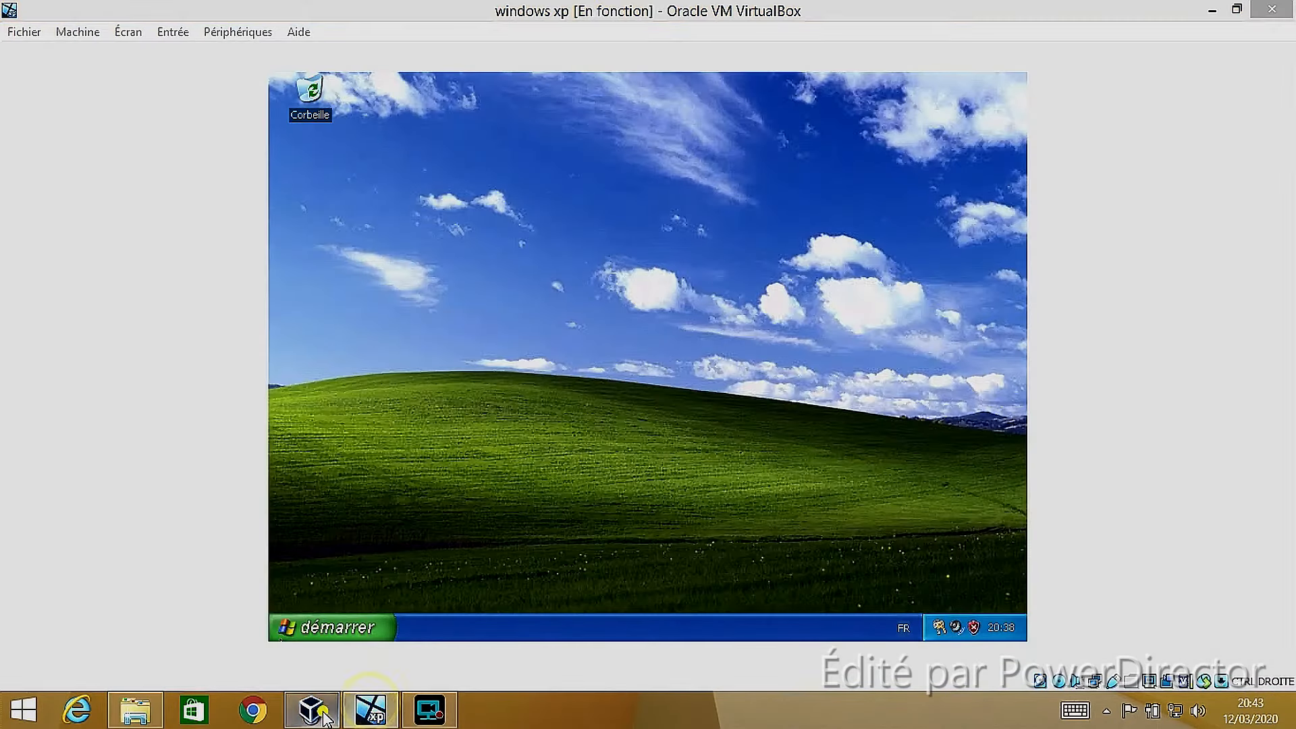
pyautogui.click(310, 709)
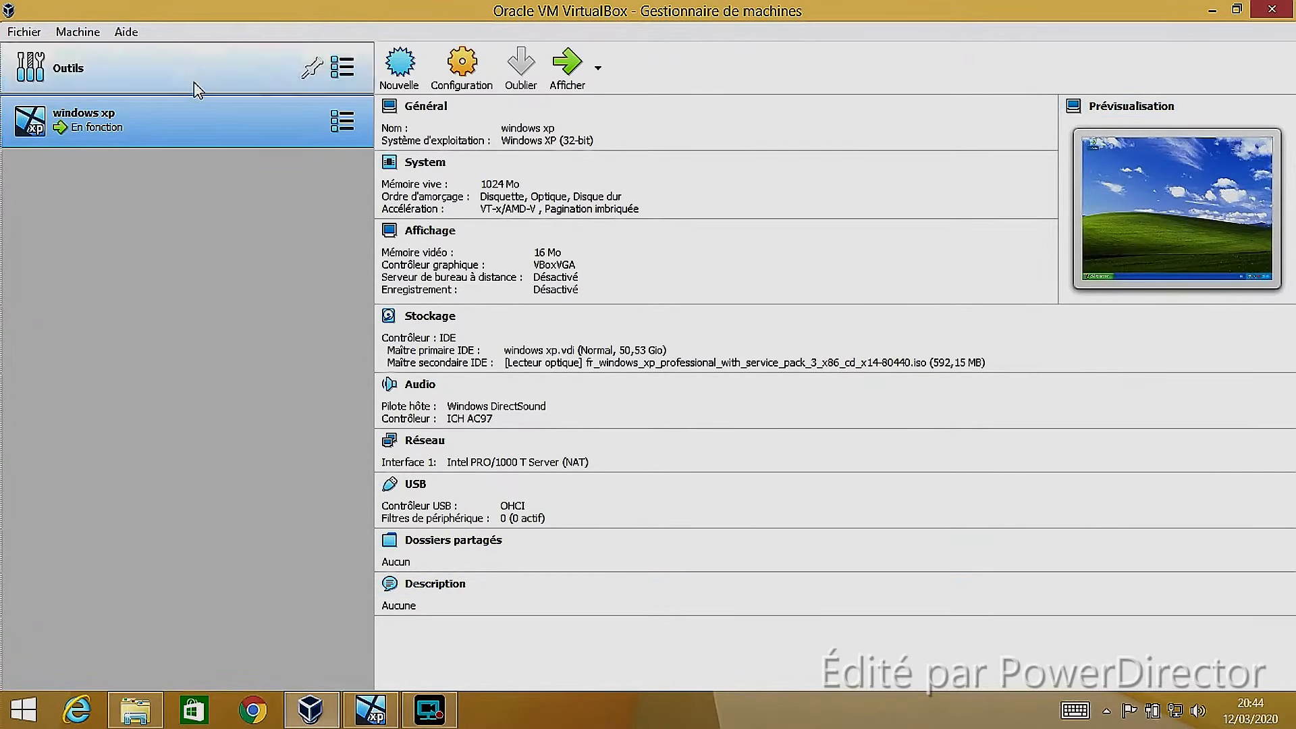
pyautogui.click(348, 123)
pyautogui.click(298, 254)
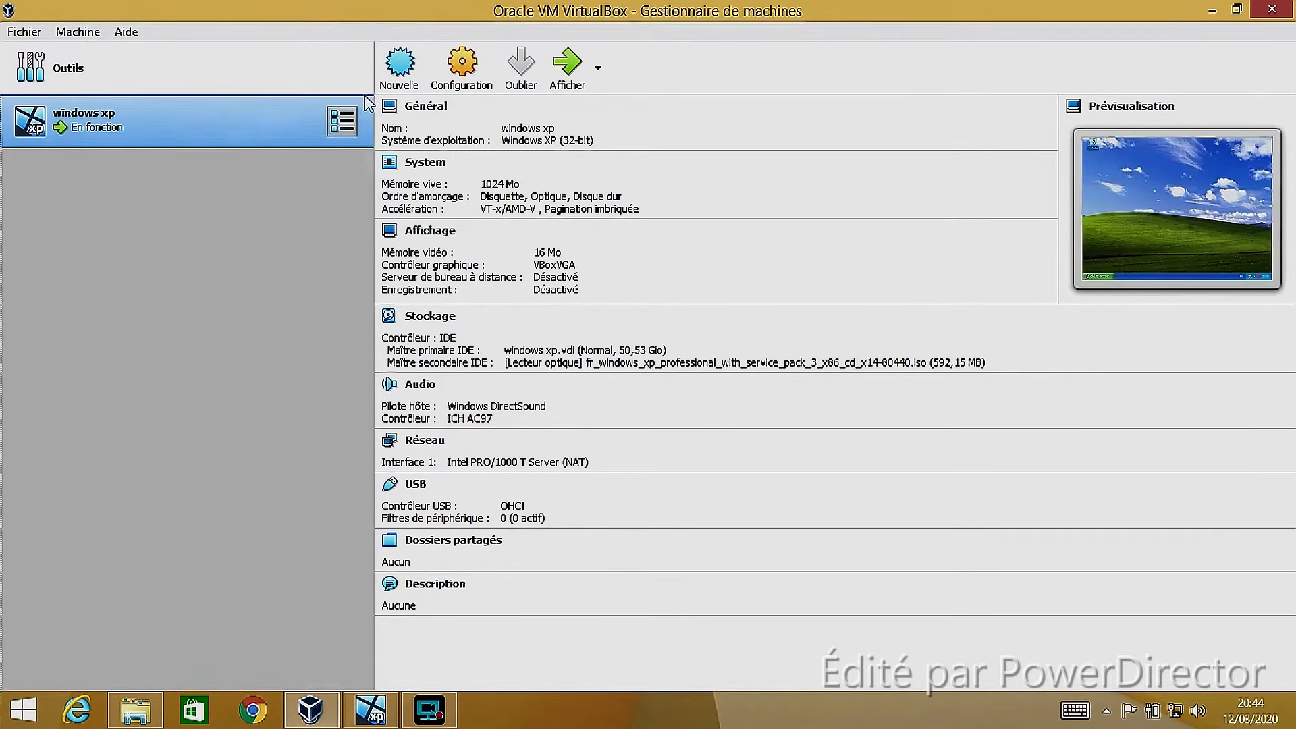
# View the virtual machine creation wizard's name and operating system page, and cancel it
pyautogui.click(400, 67)
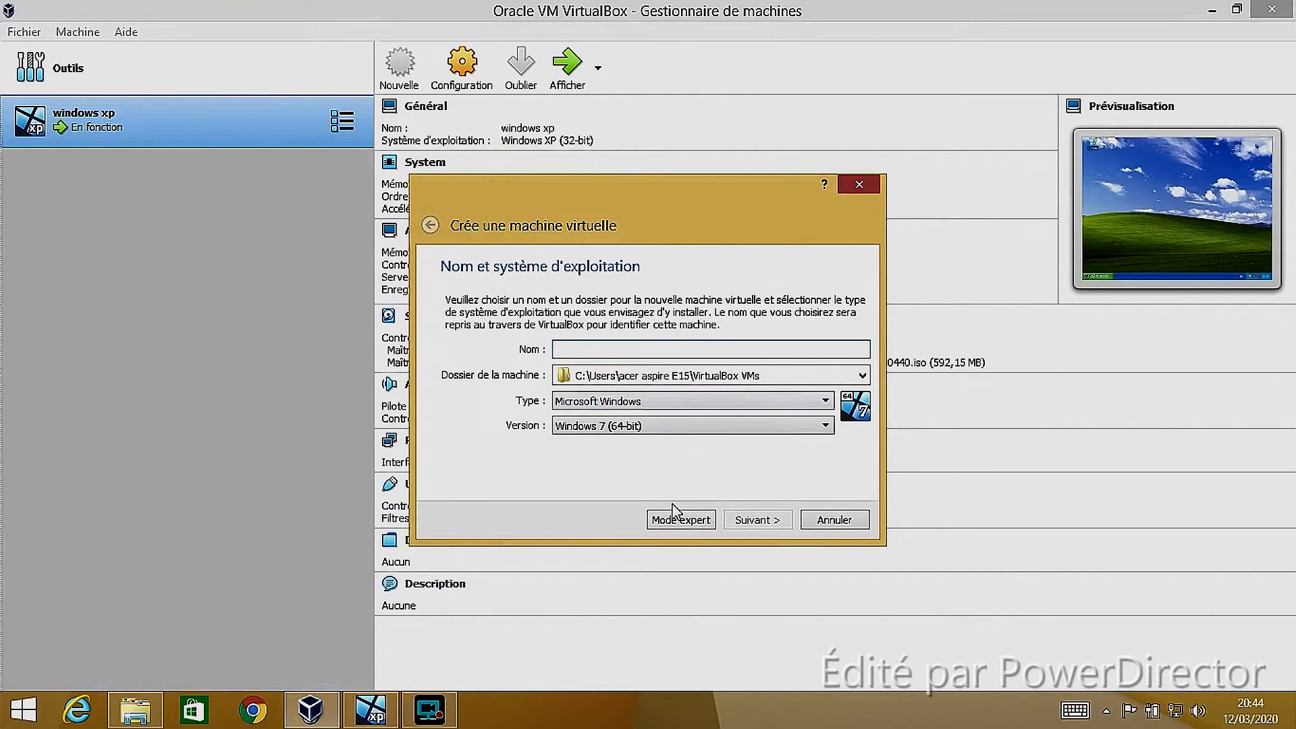
pyautogui.click(873, 185)
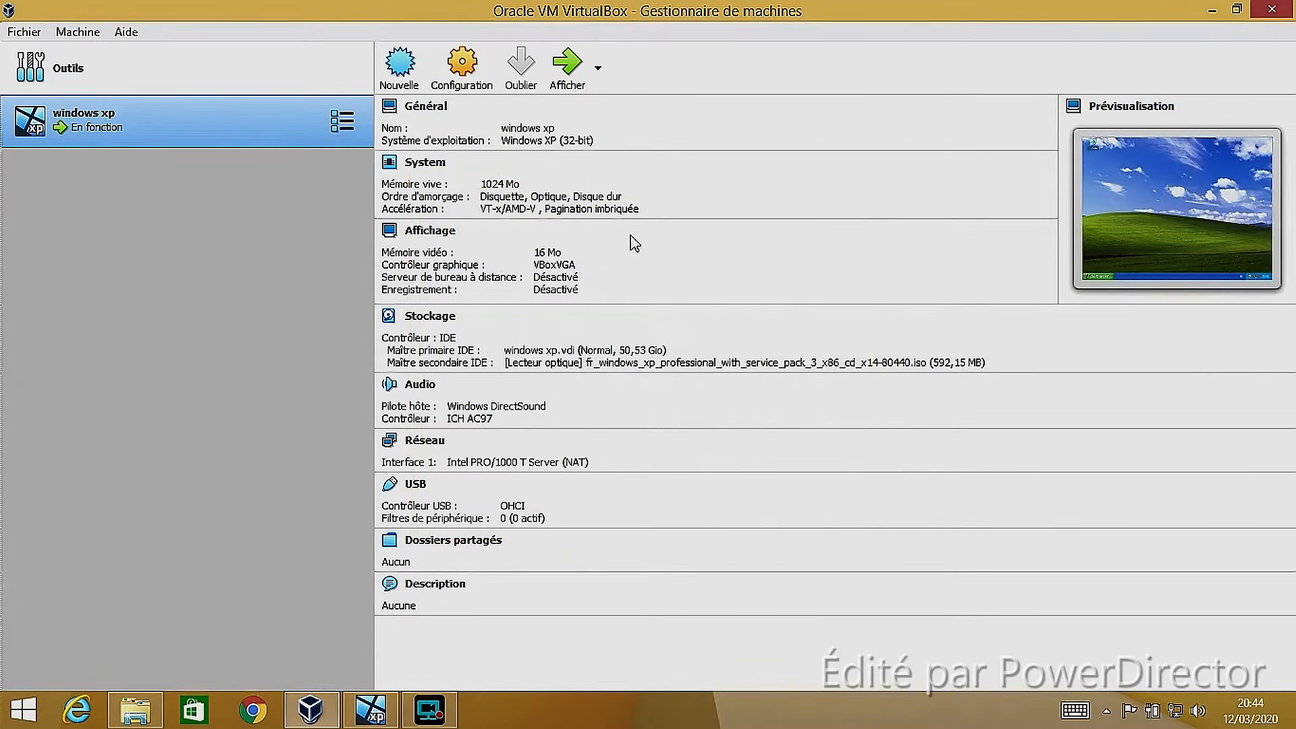
# Switch to the host's File Explorer, view the Public folder, and go back to Utilisateurs
pyautogui.click(135, 709)
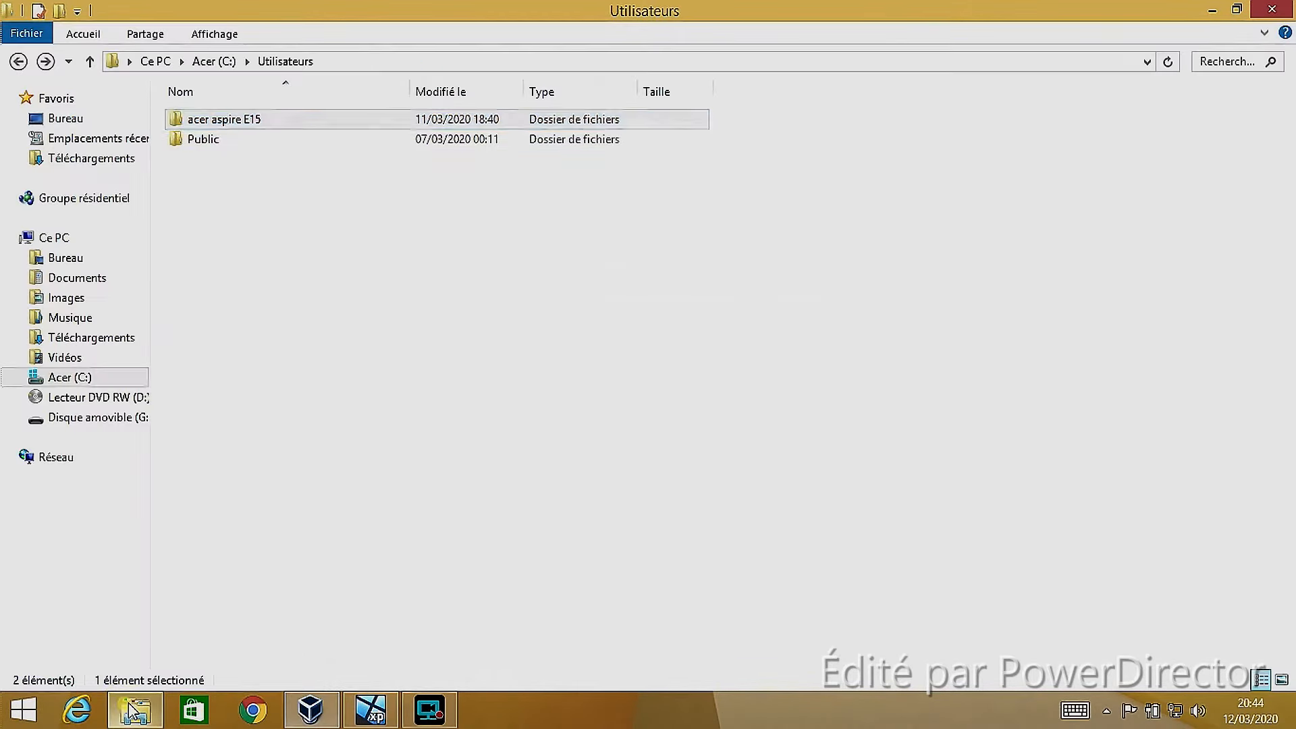
pyautogui.doubleClick(235, 138)
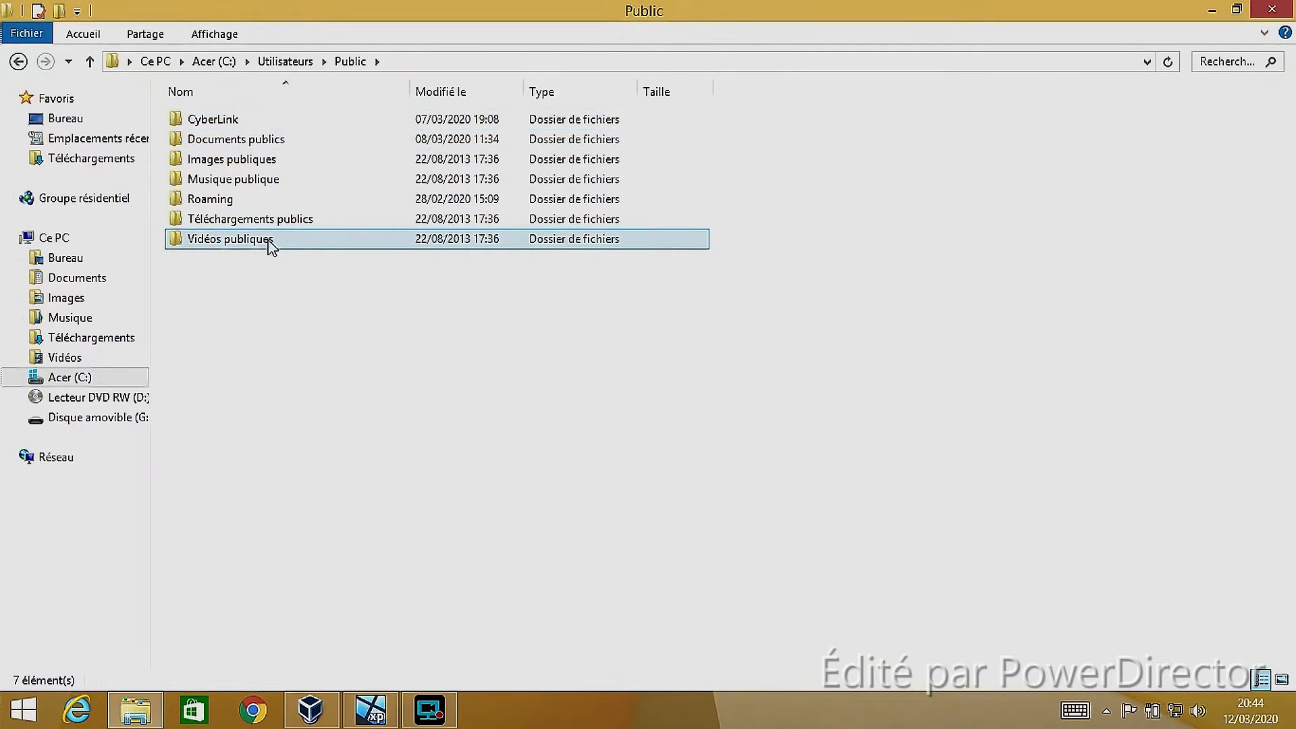
pyautogui.click(18, 61)
# Look inside the acer aspire E15 user folder, viewing its Favoris and Documents subfolders
pyautogui.click(342, 127)
pyautogui.doubleClick(342, 127)
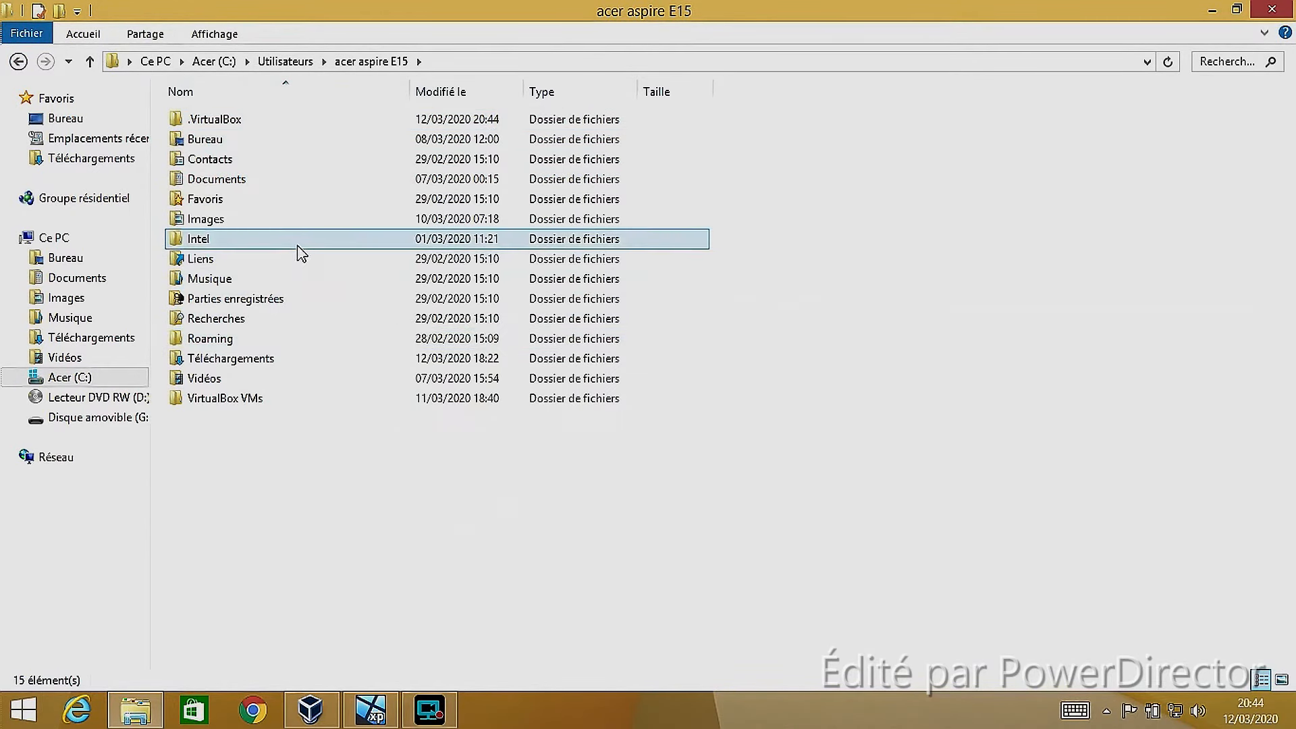
pyautogui.click(260, 197)
pyautogui.doubleClick(260, 197)
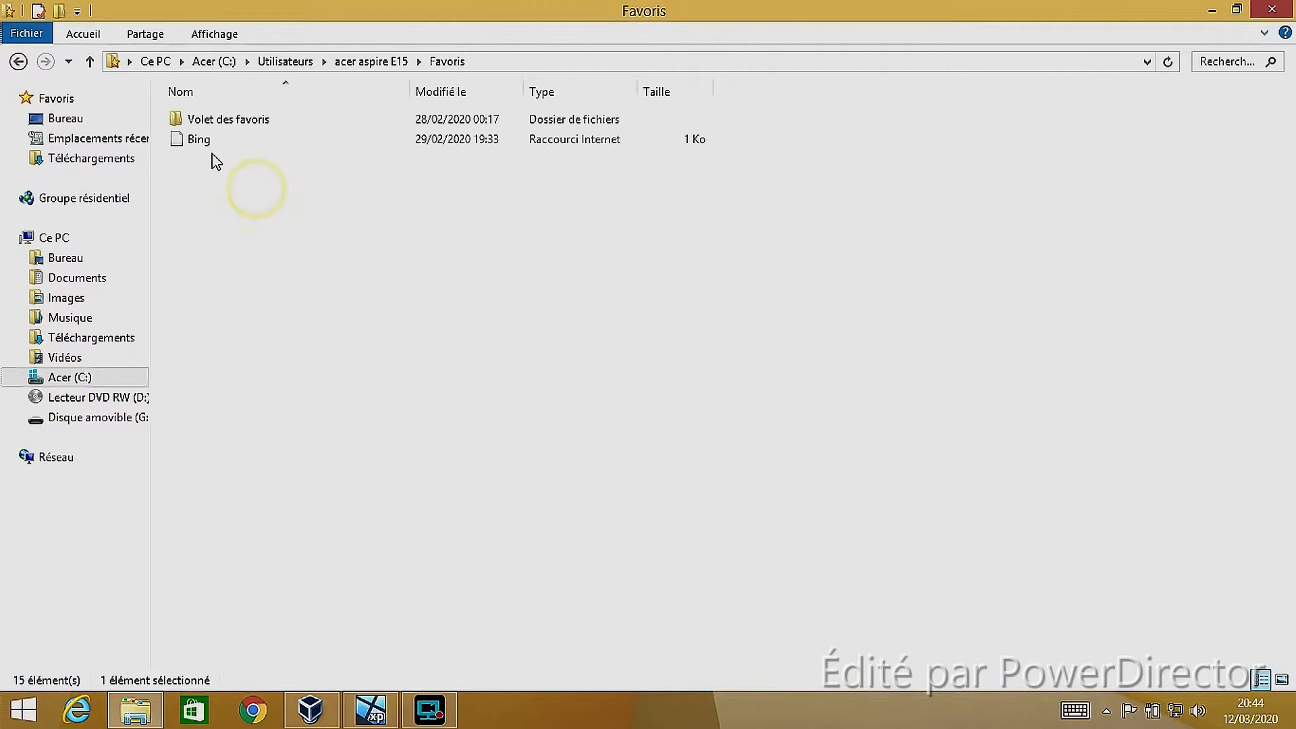
pyautogui.click(18, 60)
pyautogui.doubleClick(243, 179)
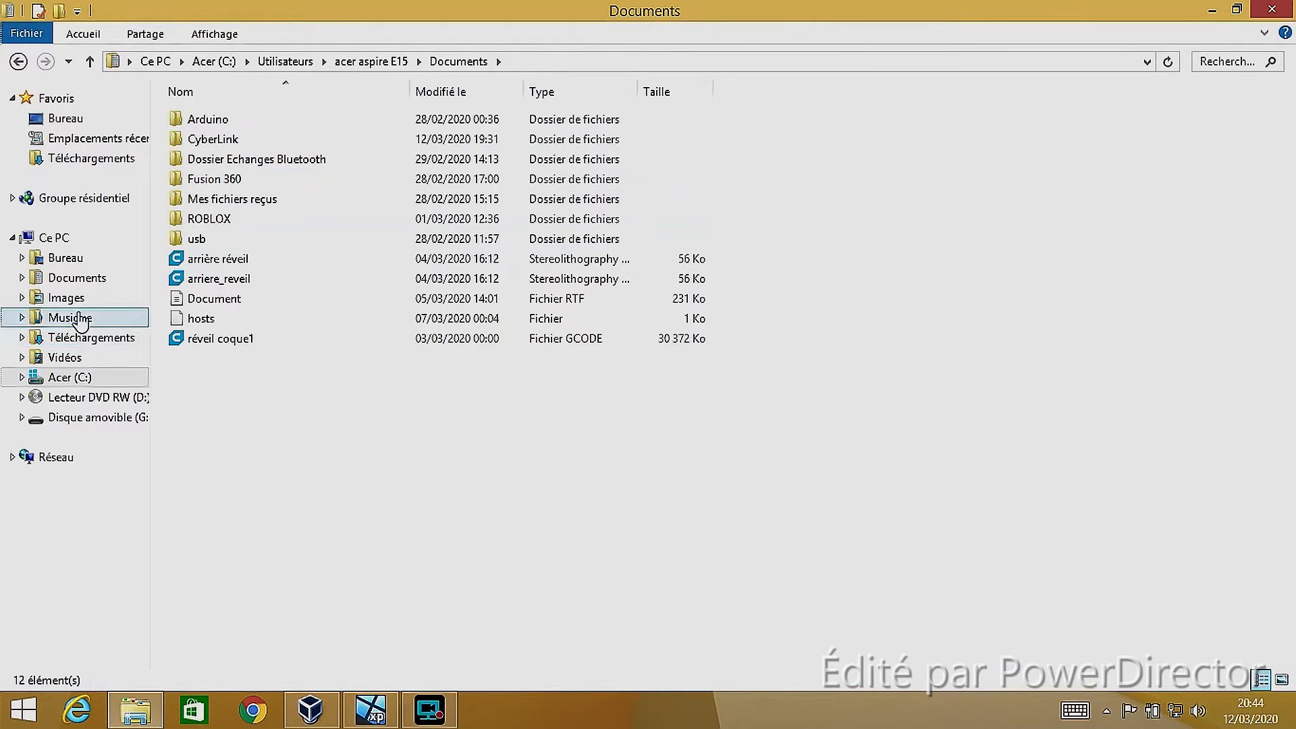
# Look through Acer (C:), Disque amovible (G:), Musique, Images and Bureau on the host
pyautogui.click(74, 377)
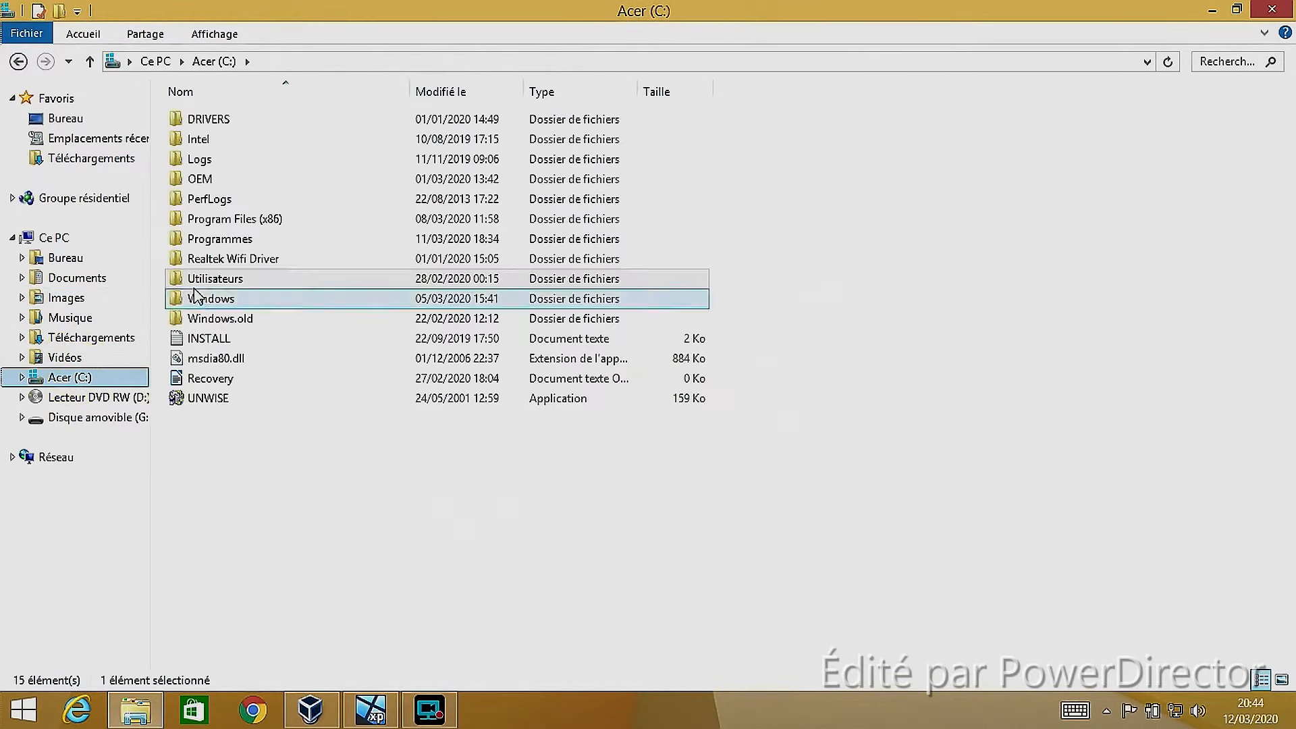
pyautogui.click(85, 419)
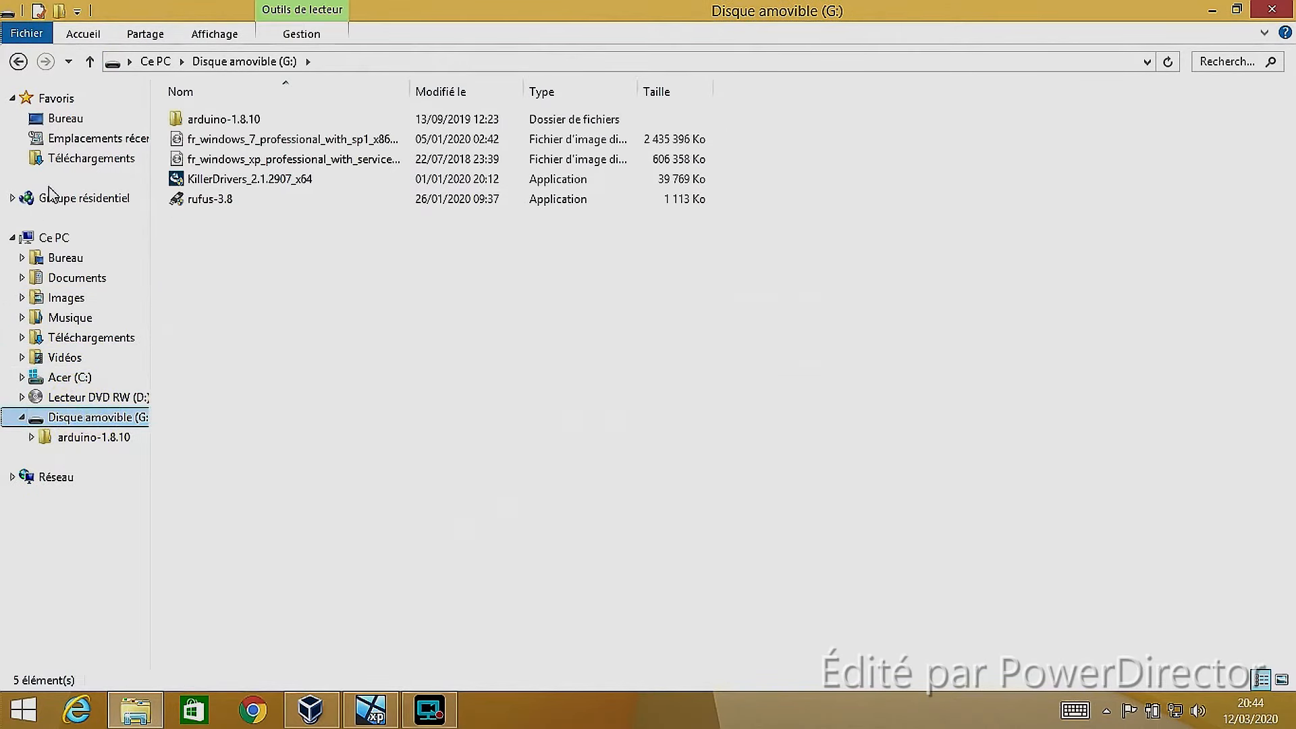
pyautogui.click(81, 318)
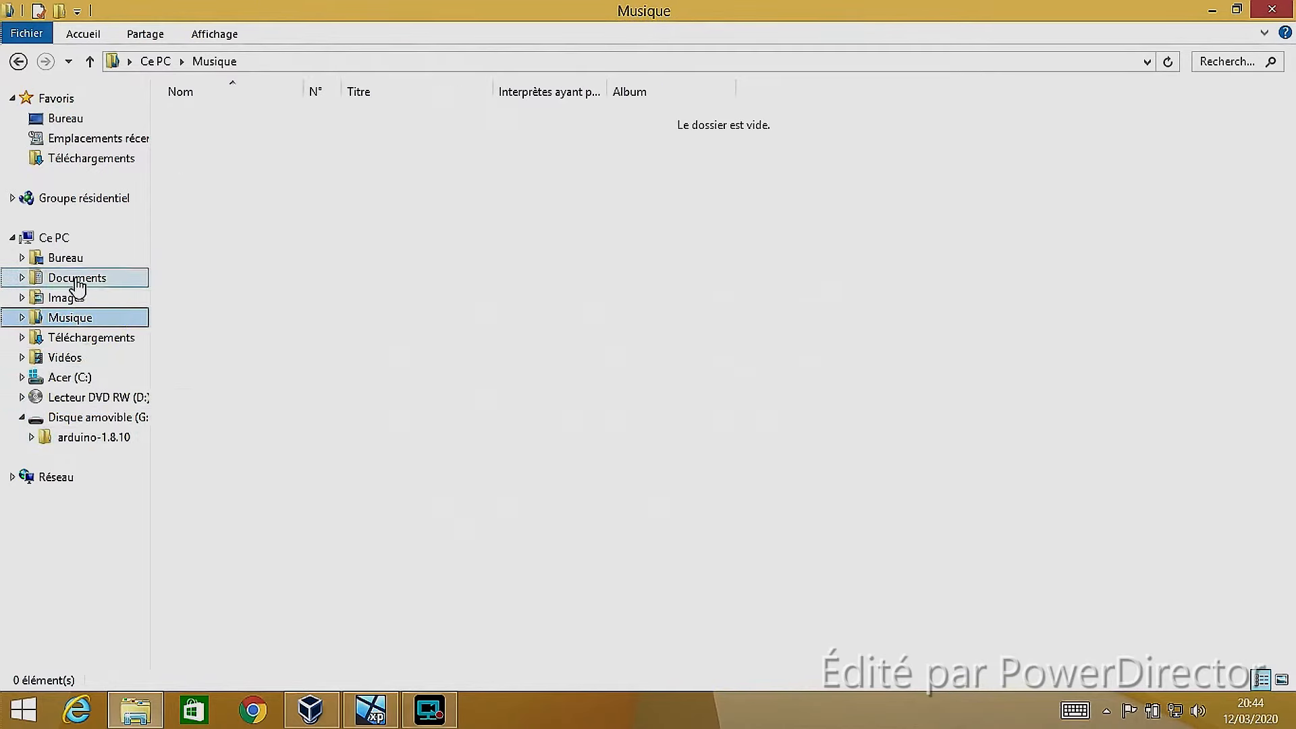
pyautogui.click(86, 303)
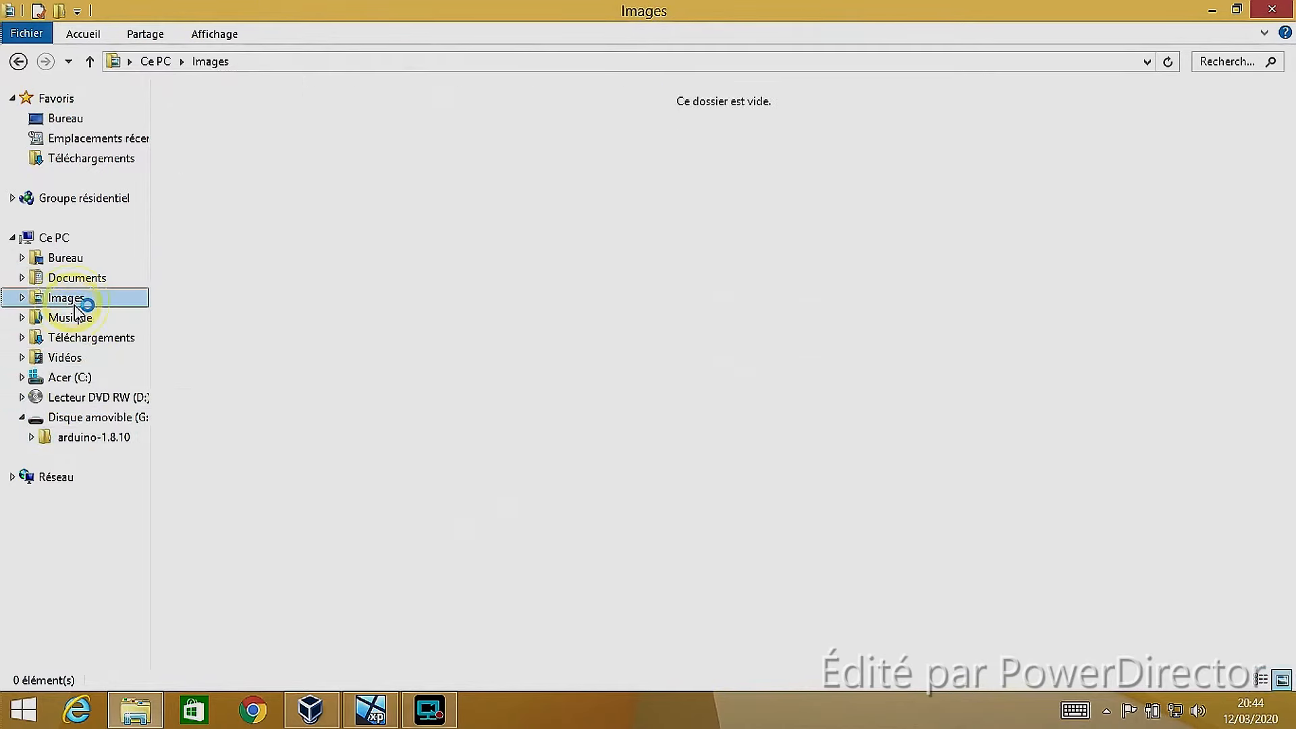
pyautogui.click(122, 280)
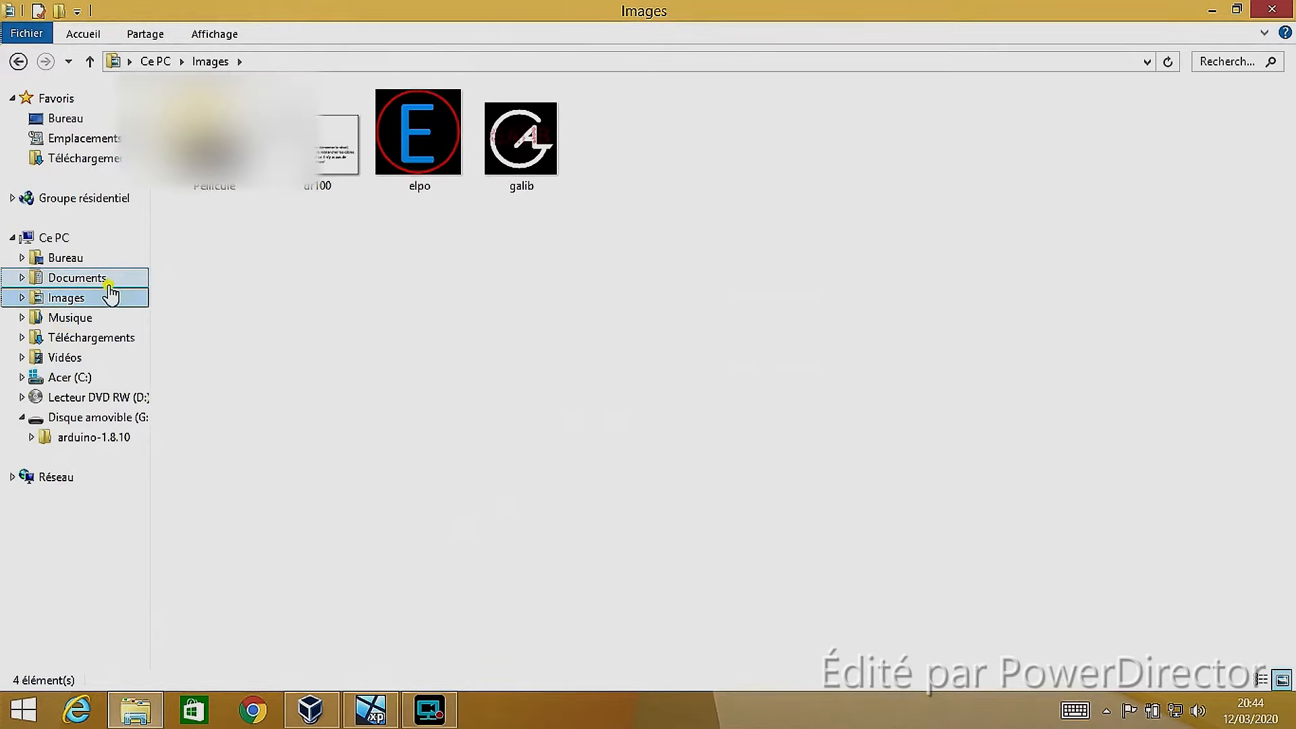
pyautogui.click(88, 304)
pyautogui.click(88, 262)
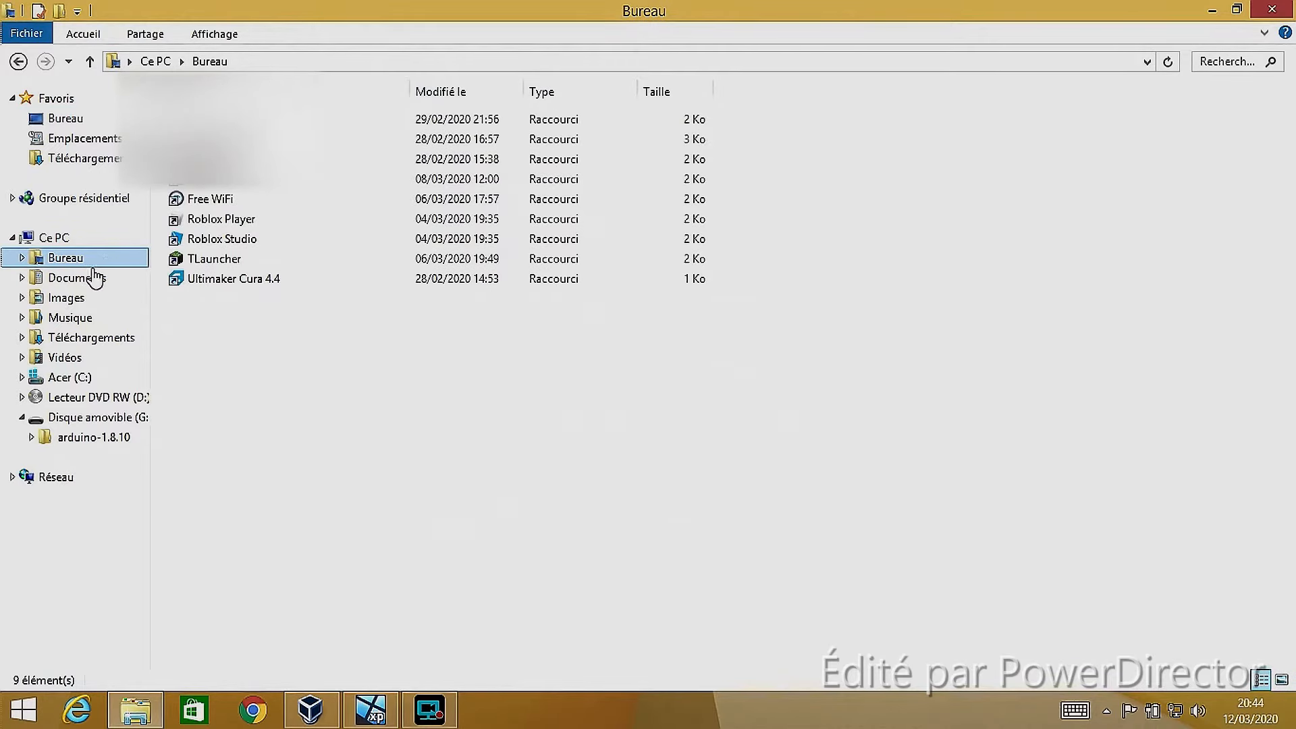
# View the host's Musique, Téléchargements, Vidéos and Bureau folders, and go to the Ce PC overview
pyautogui.click(73, 317)
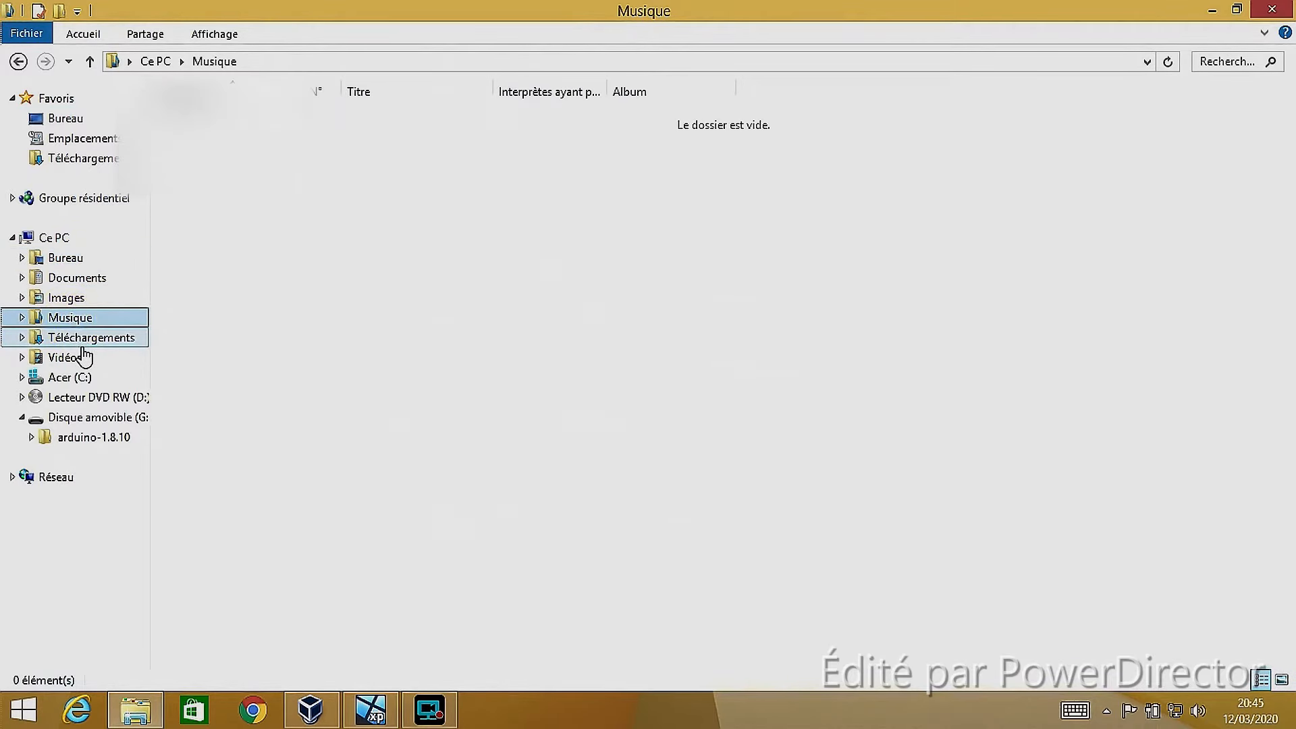
pyautogui.click(82, 344)
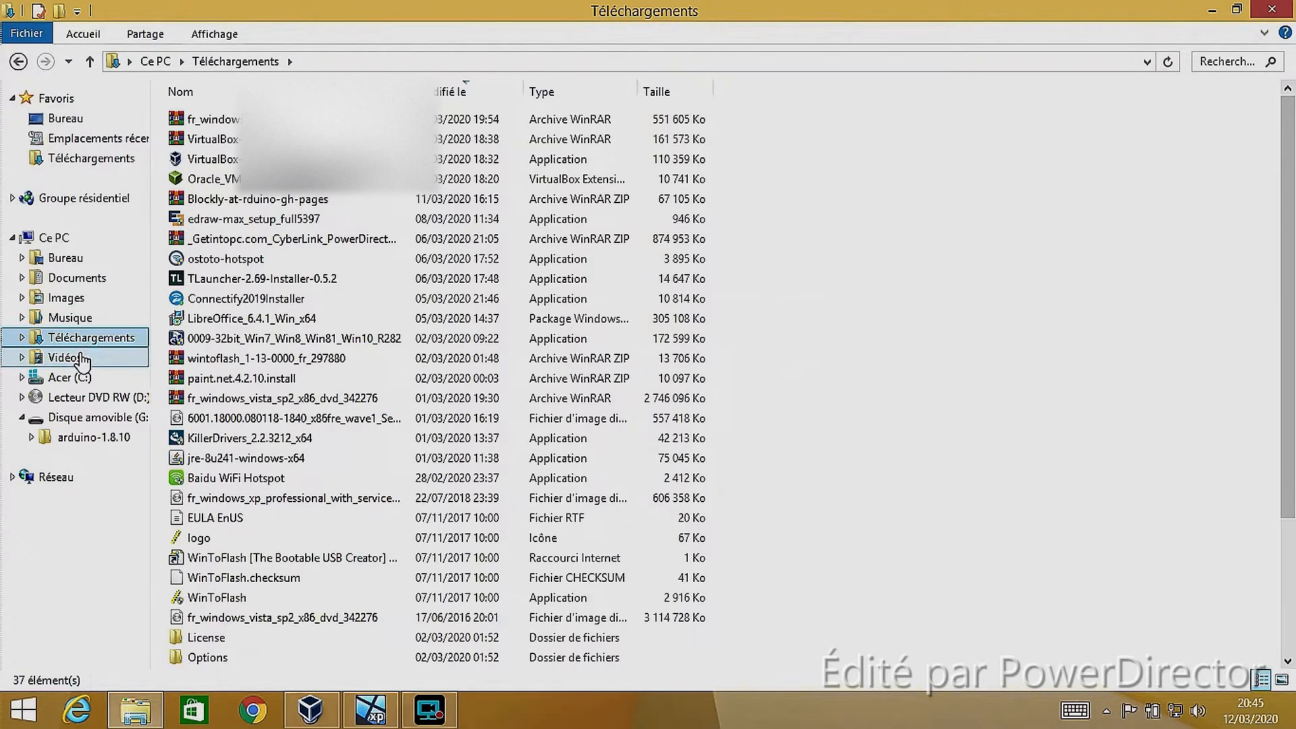
pyautogui.click(81, 360)
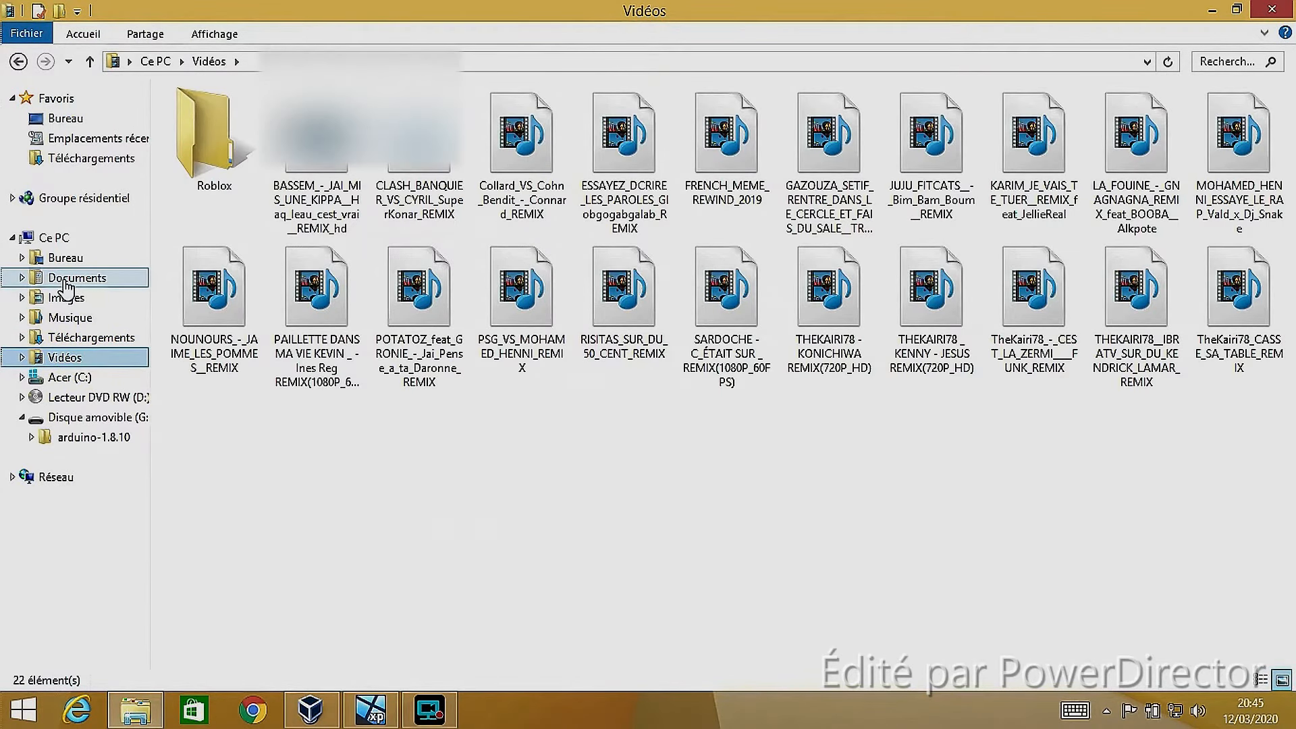
pyautogui.click(66, 264)
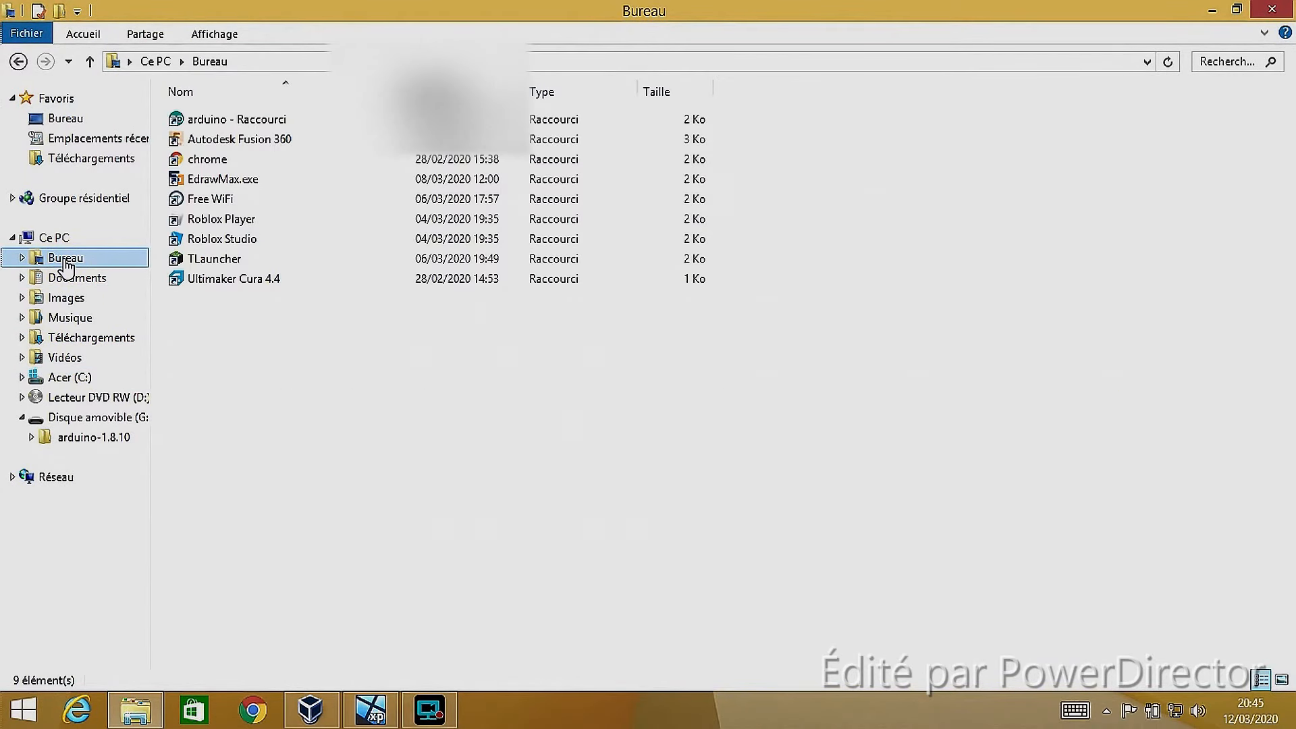
pyautogui.click(86, 236)
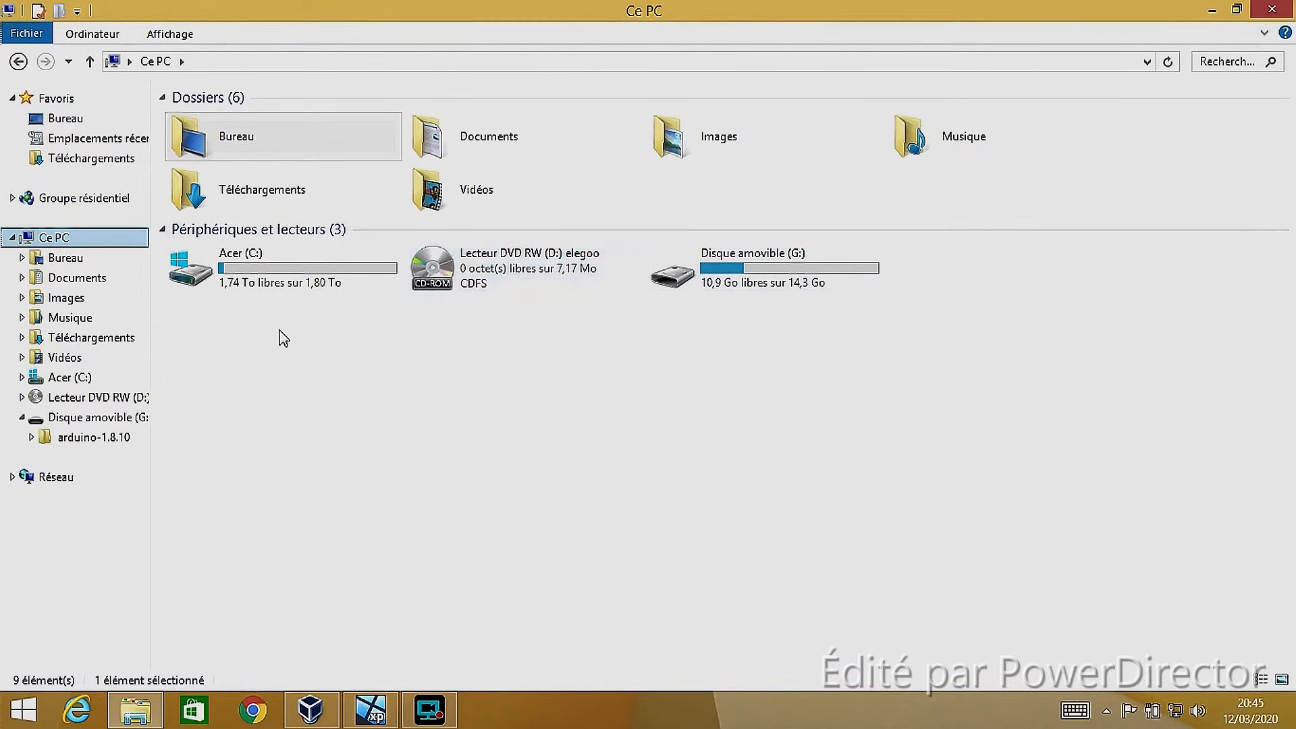
# Browse to Acer (C:)\Logs\trimgraphEntry0 to view its files, and go back to Acer (C:)
pyautogui.doubleClick(261, 278)
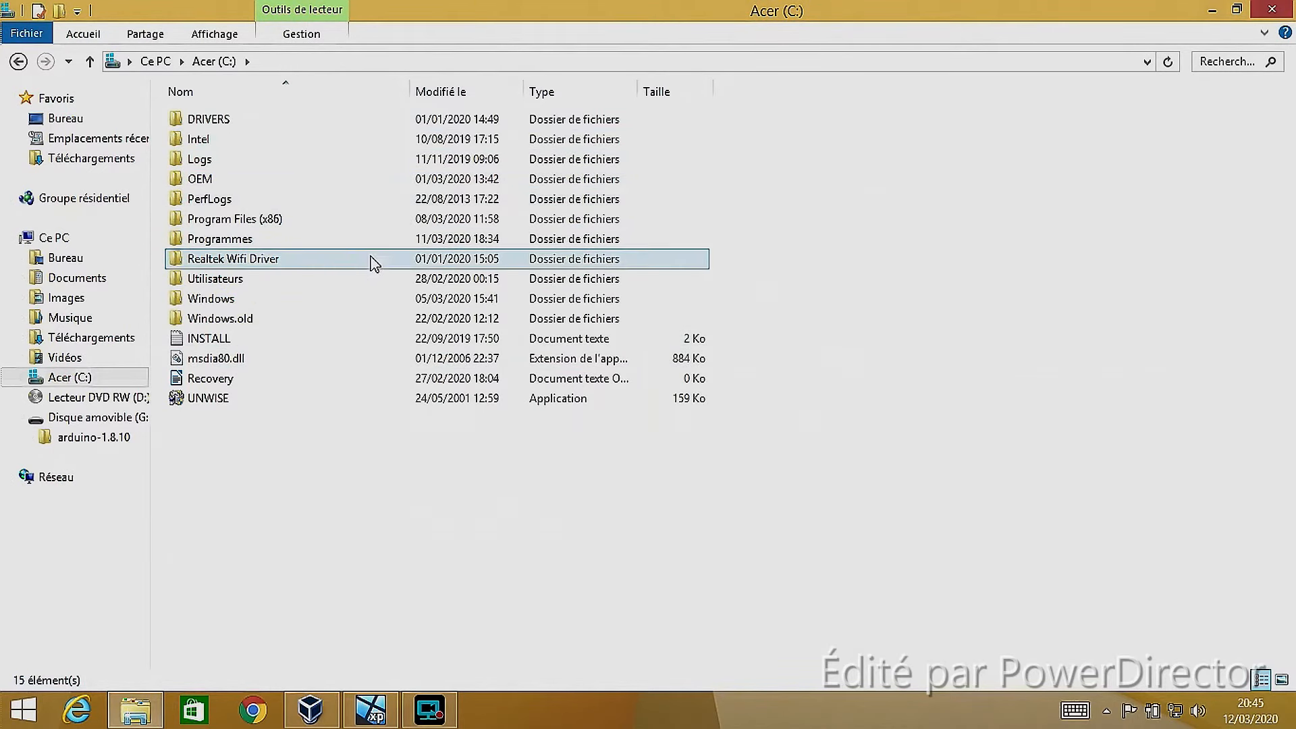
pyautogui.click(254, 180)
pyautogui.doubleClick(251, 163)
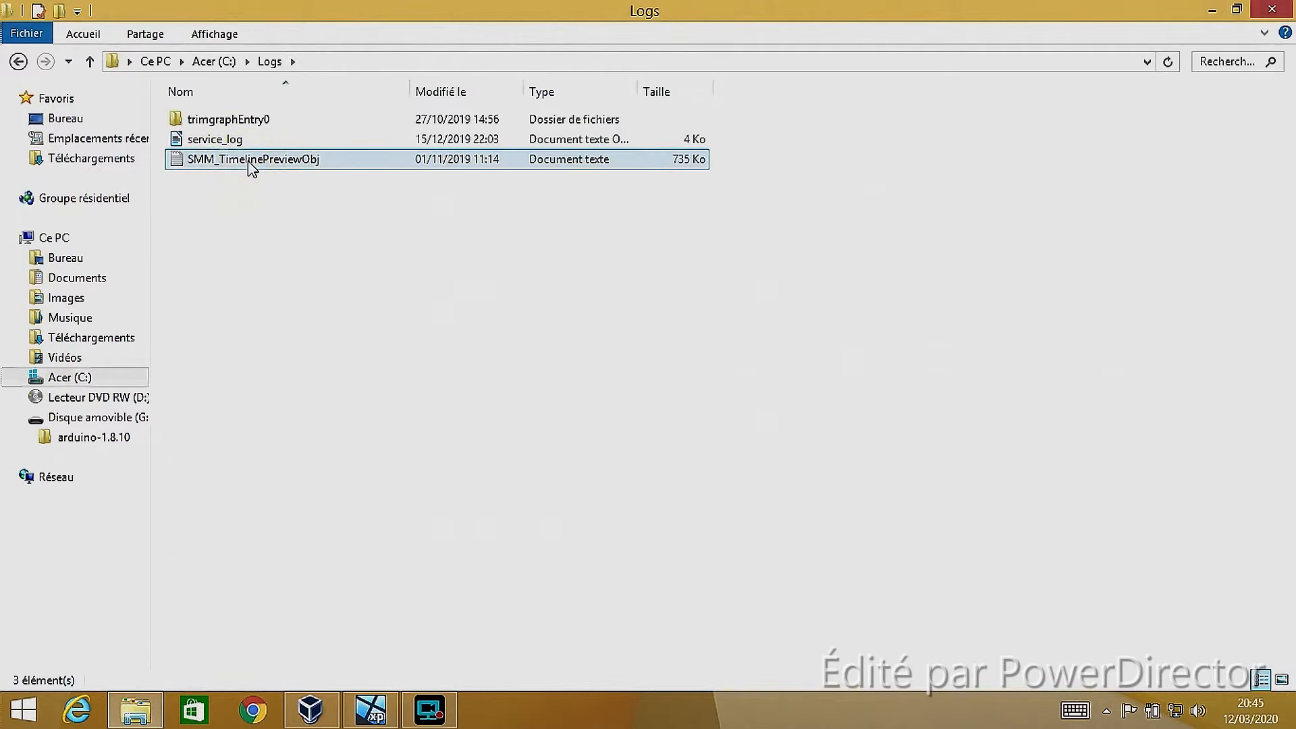
pyautogui.doubleClick(265, 116)
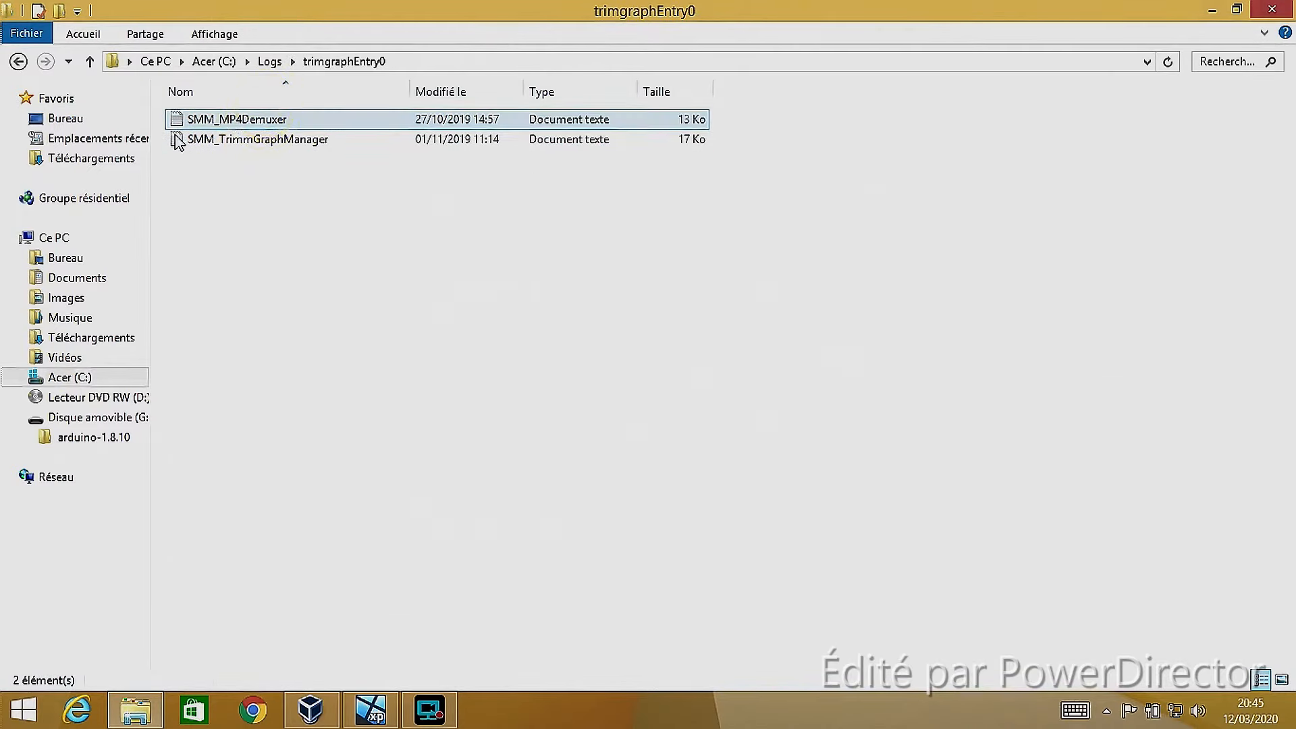
pyautogui.click(20, 62)
pyautogui.click(20, 62)
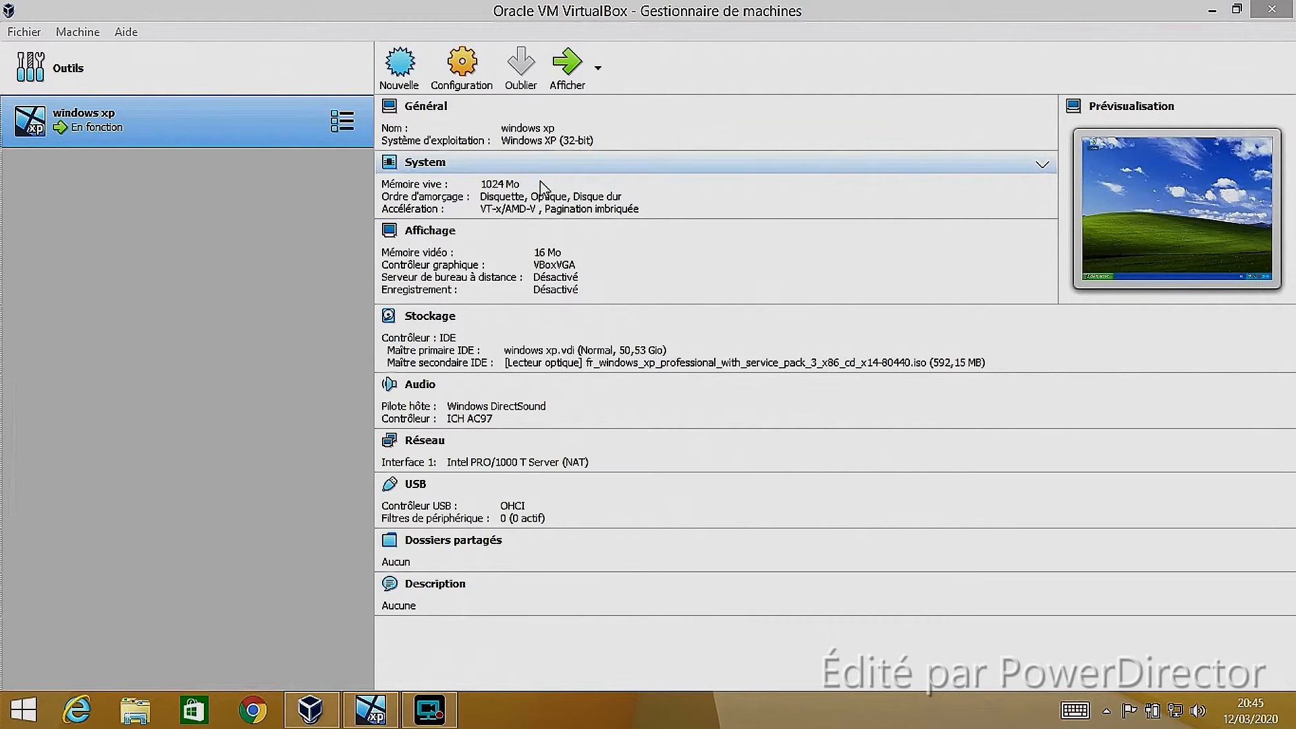
# Switch from the VirtualBox manager to the running windows xp machine and launch Internet Explorer in it
pyautogui.click(508, 211)
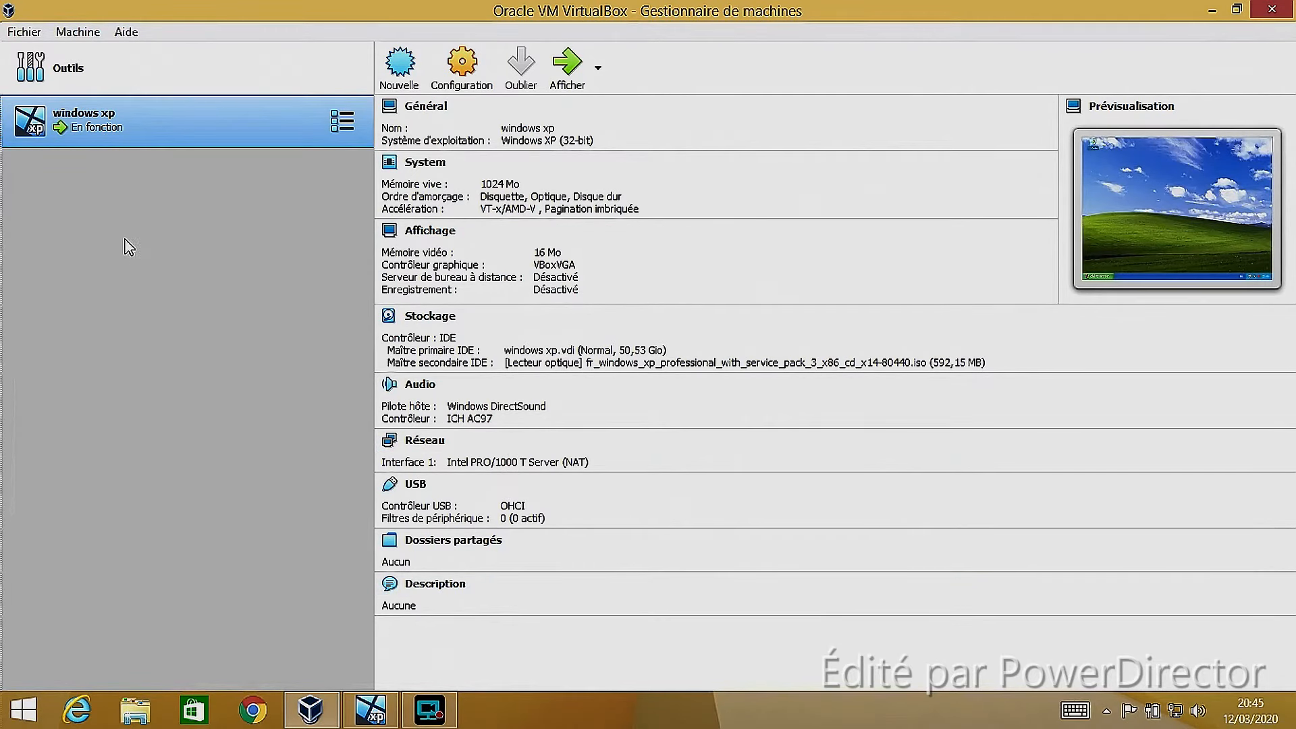
pyautogui.doubleClick(119, 106)
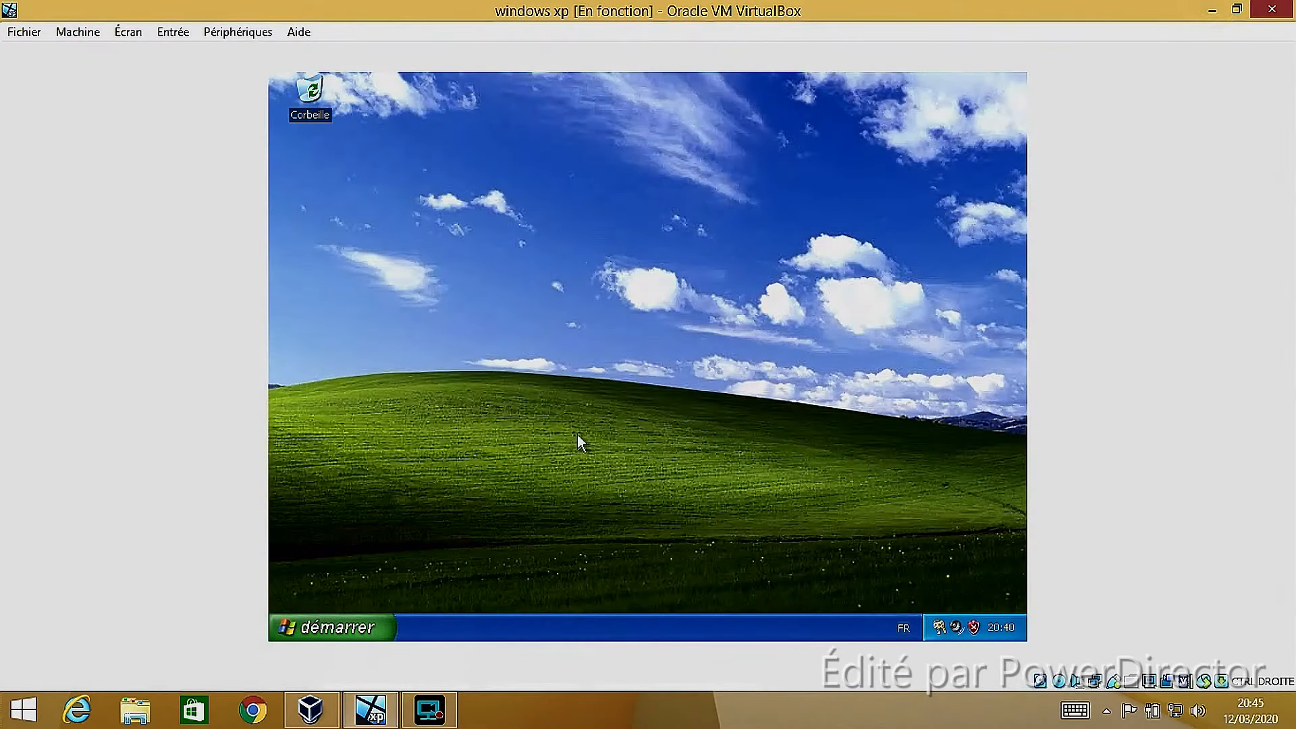
pyautogui.click(303, 628)
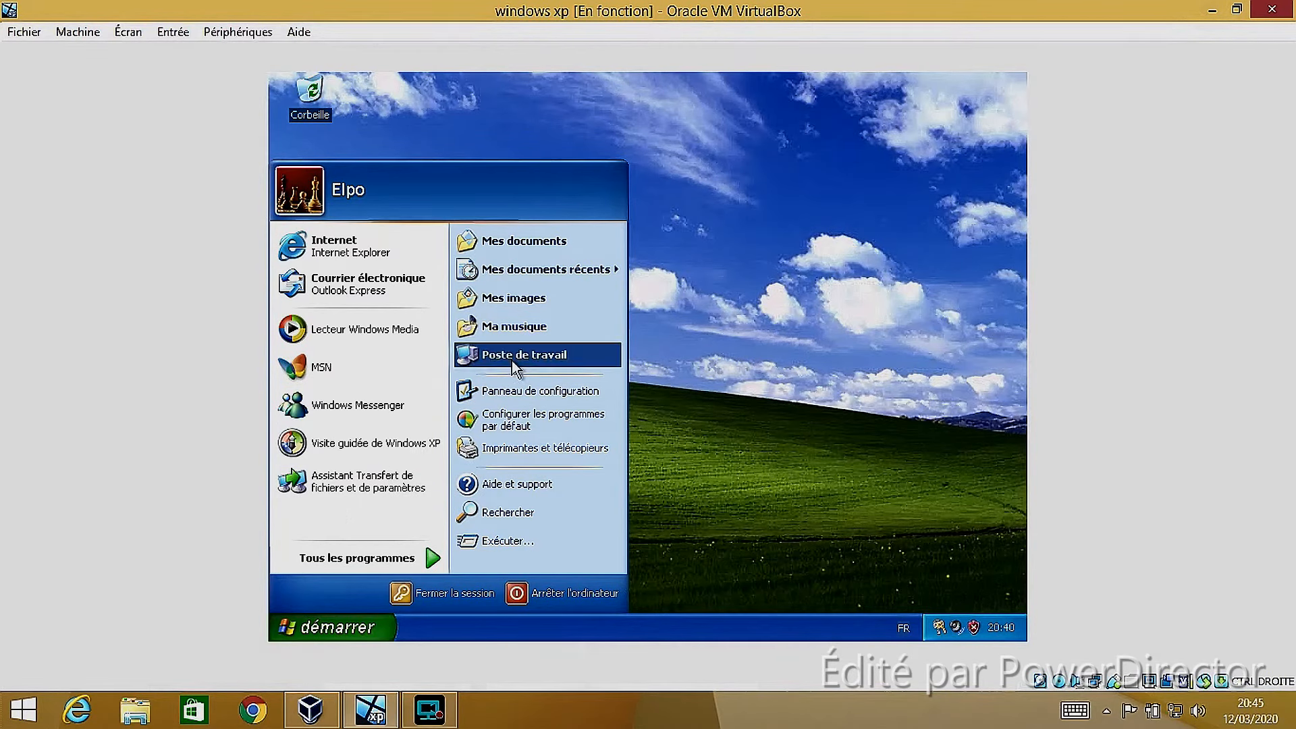
pyautogui.click(442, 248)
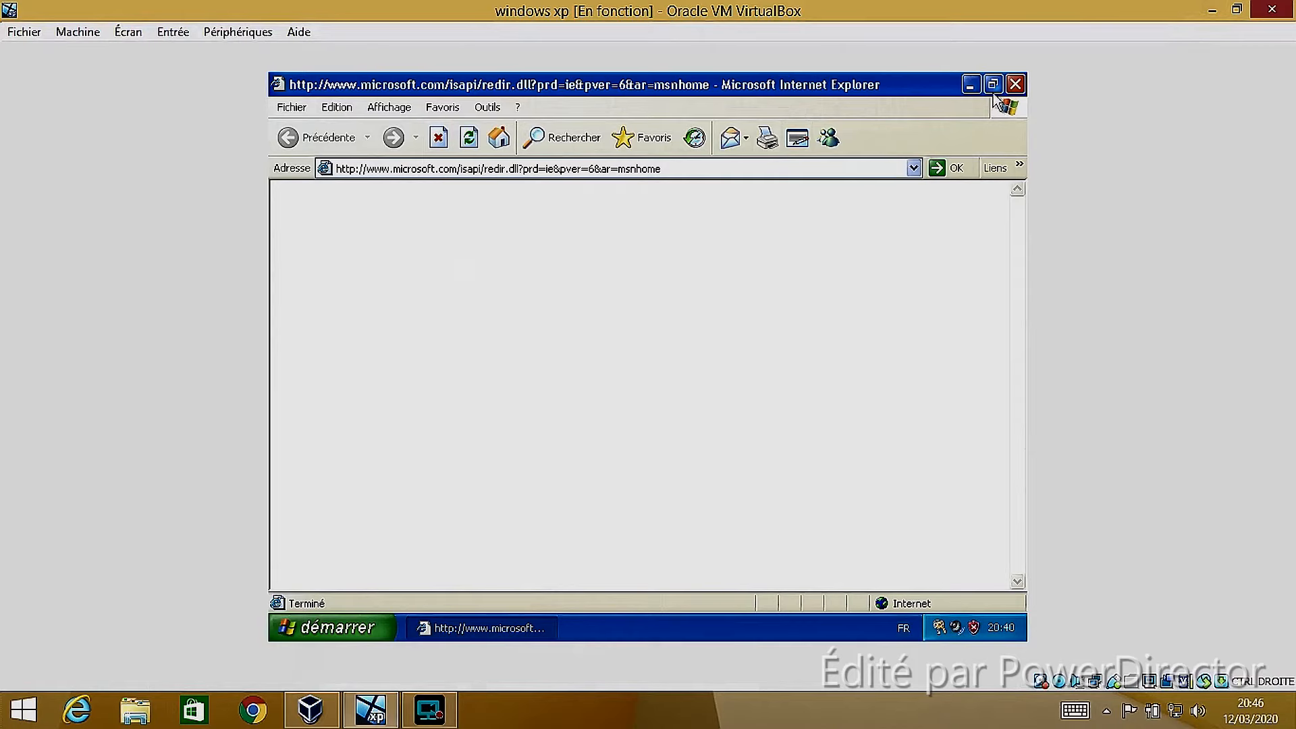
pyautogui.click(307, 246)
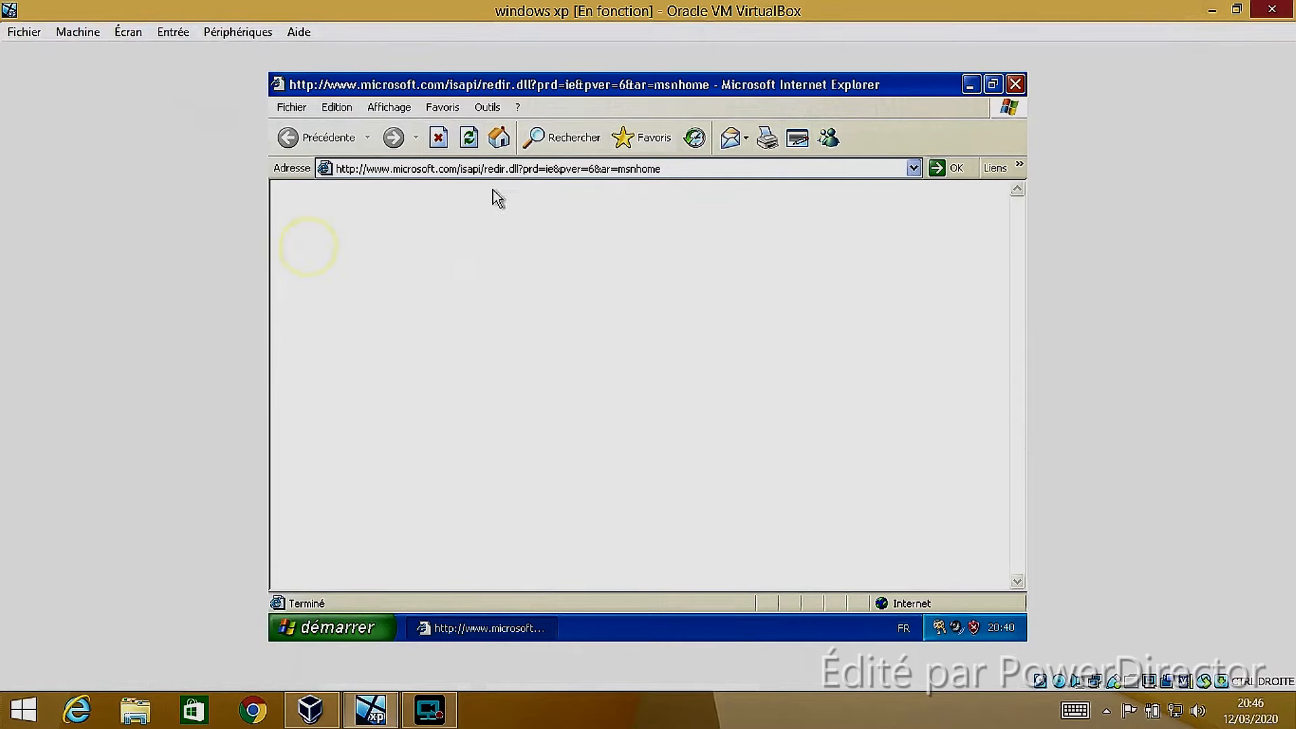
# Search the web for "ytb" in Internet Explorer and open the YouTube result
pyautogui.click(765, 168)
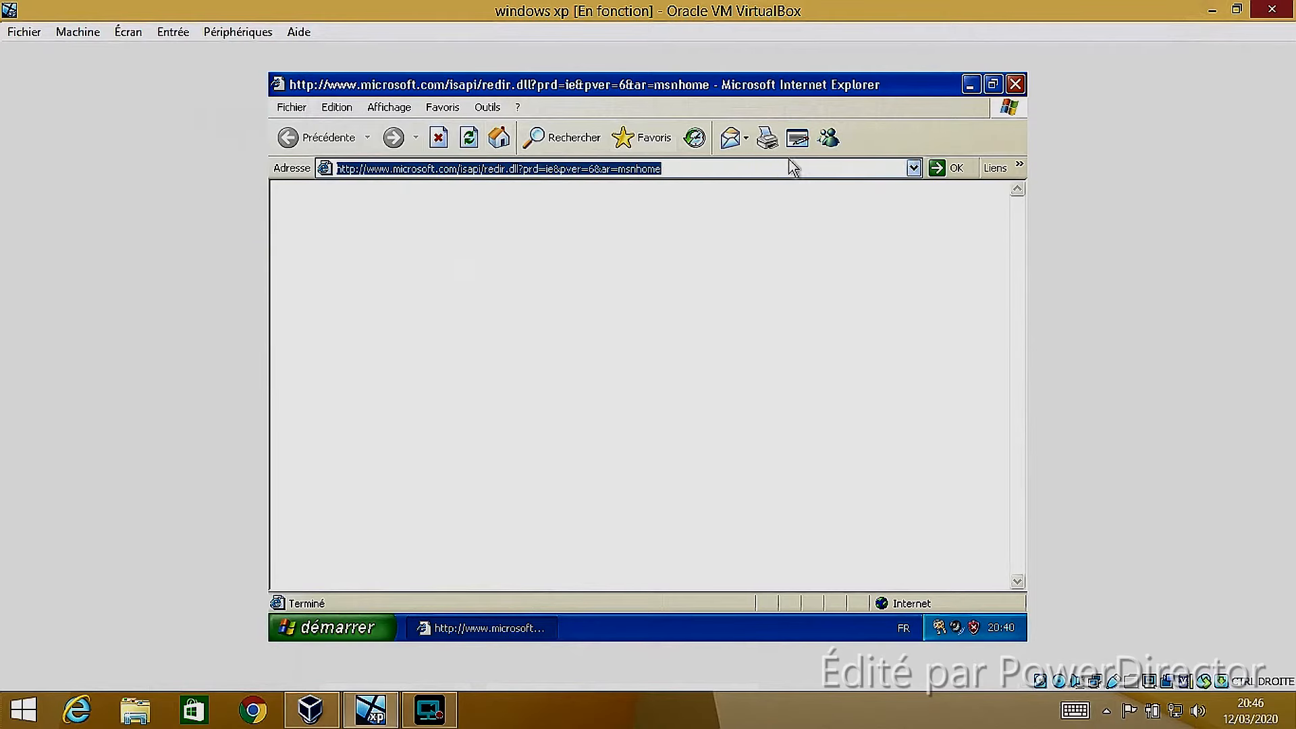
pyautogui.write('ytb')
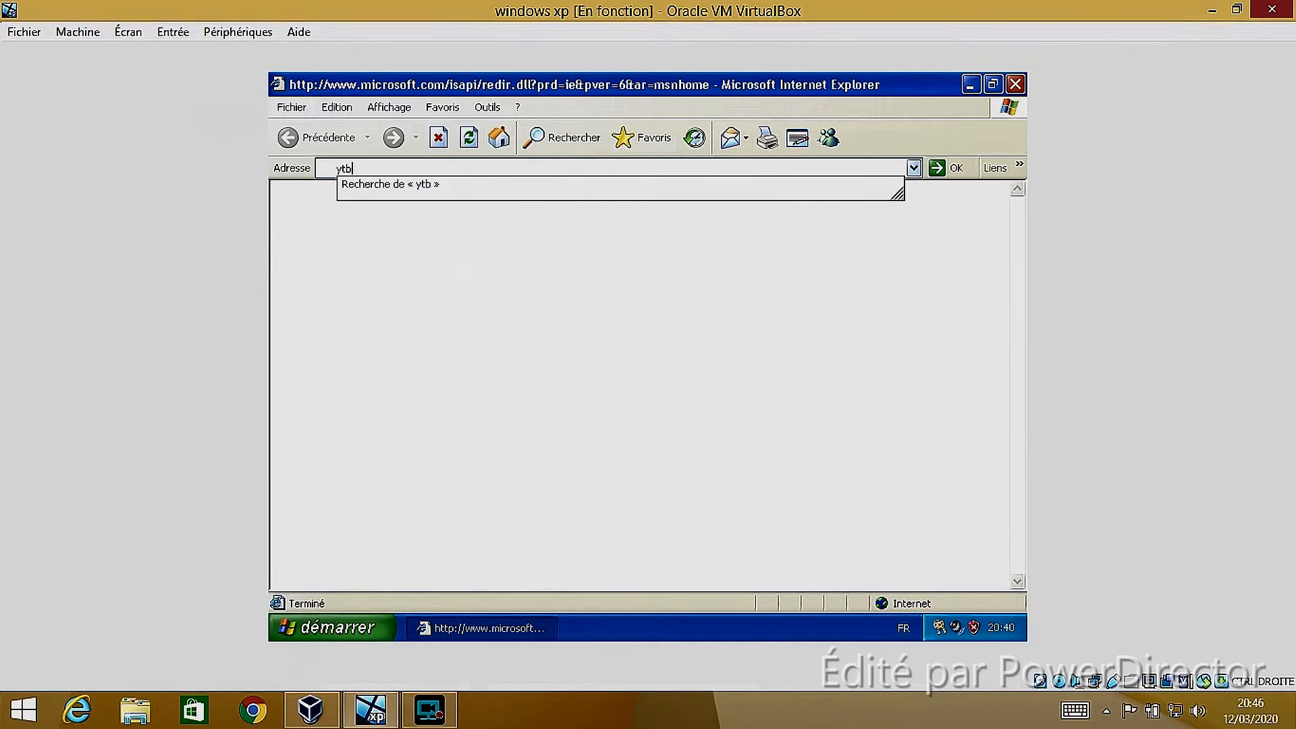
pyautogui.press('Return')
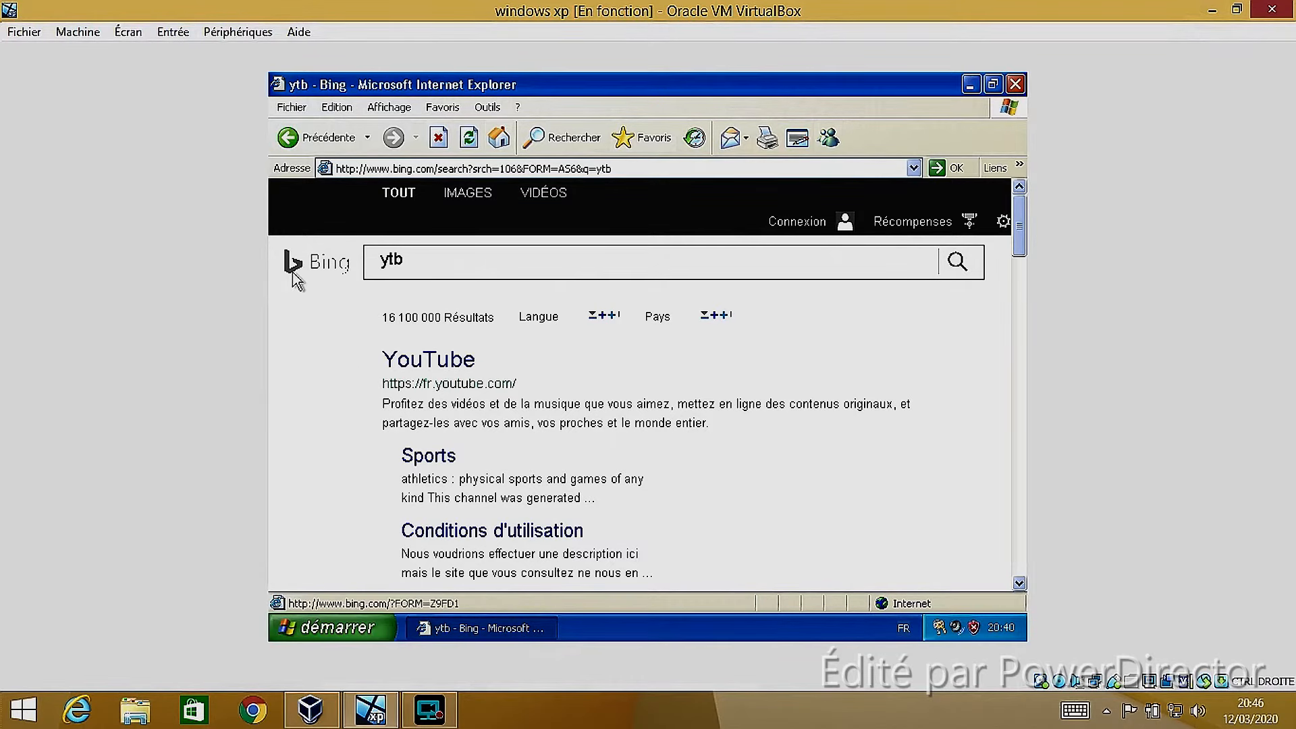
pyautogui.click(393, 368)
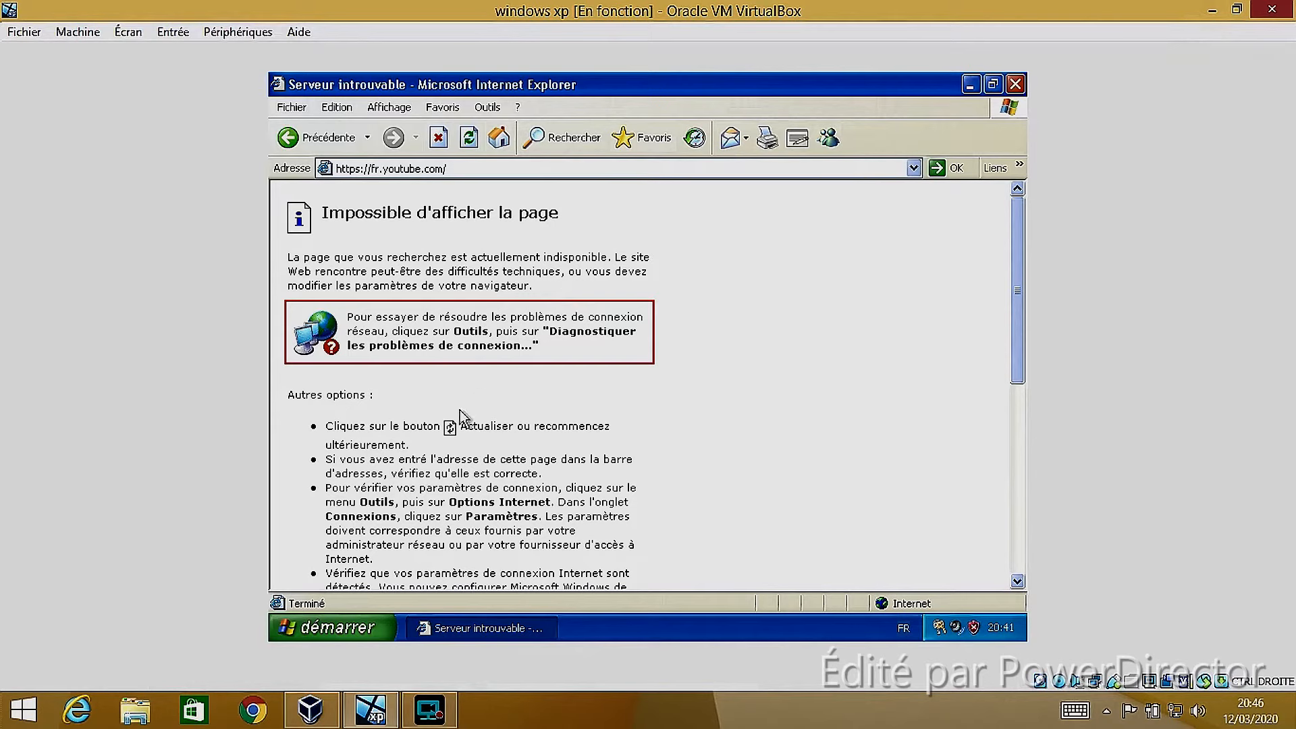
# Reload the YouTube page and read through the page's troubleshooting text
pyautogui.scroll(-2, 408, 450)
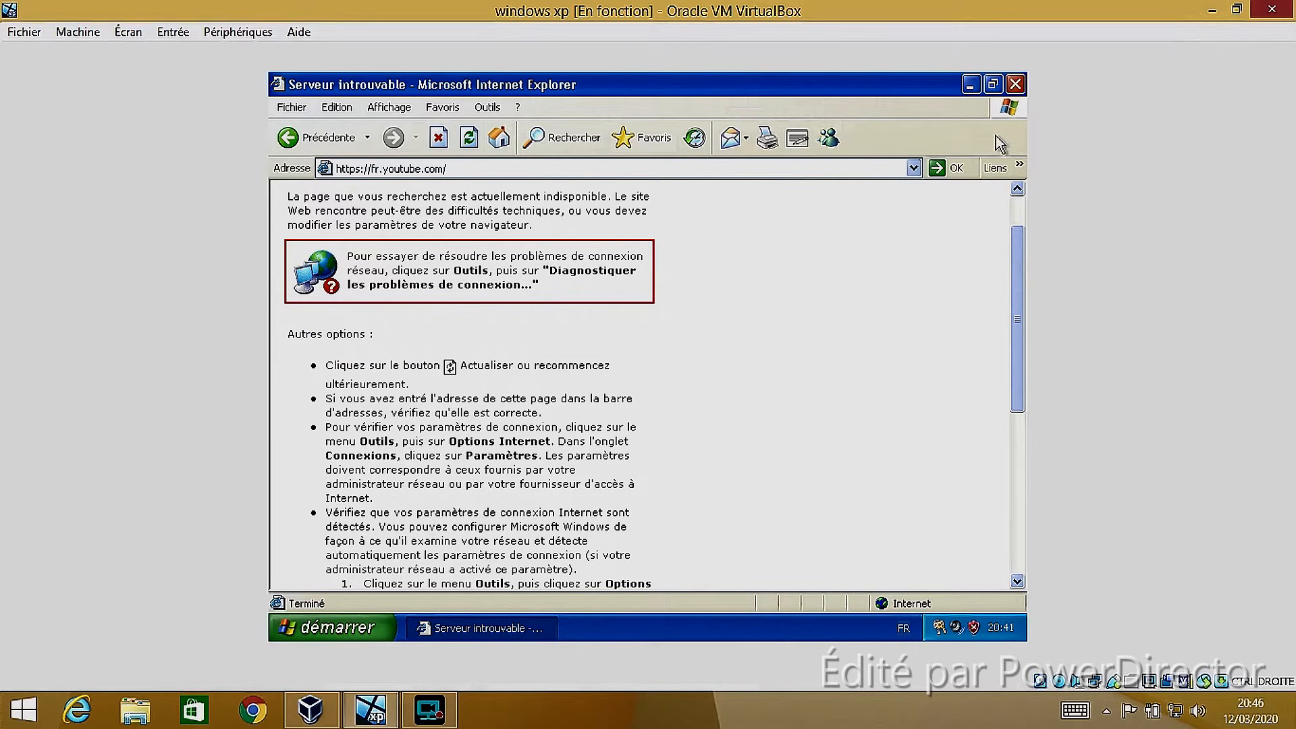
pyautogui.click(465, 139)
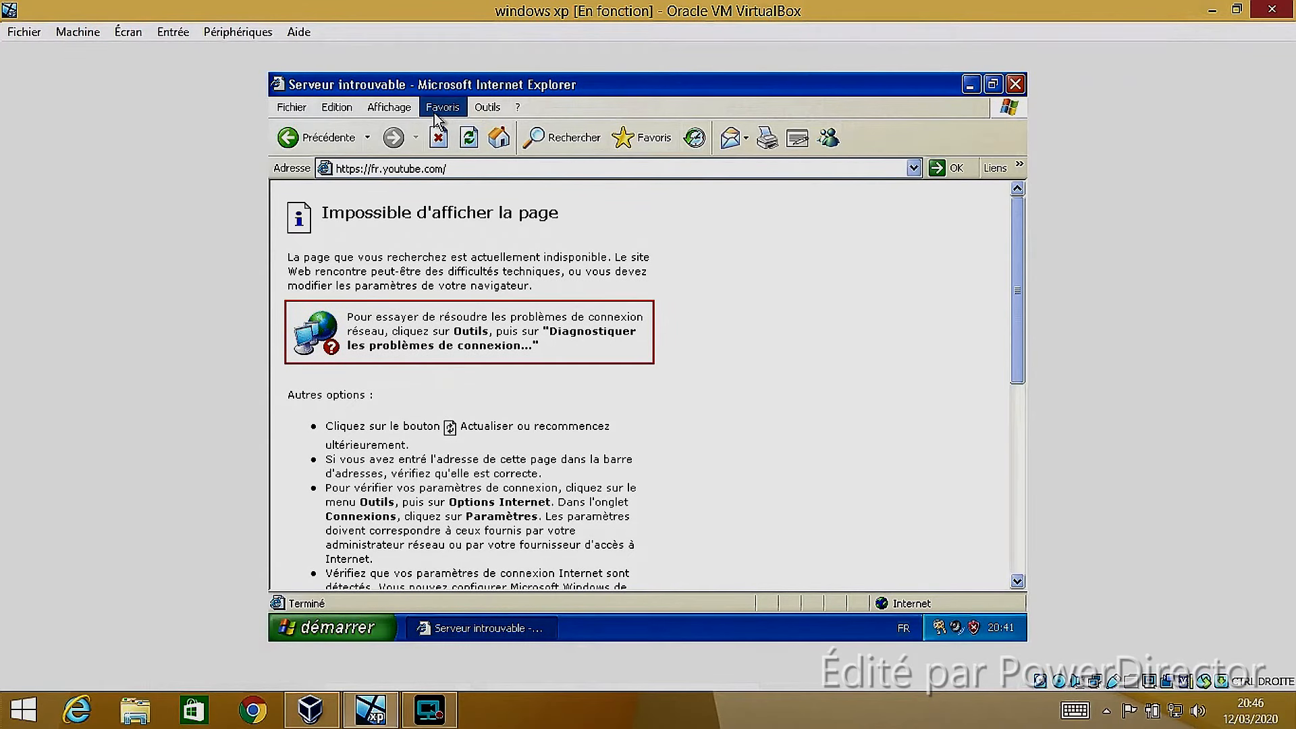
pyautogui.click(458, 145)
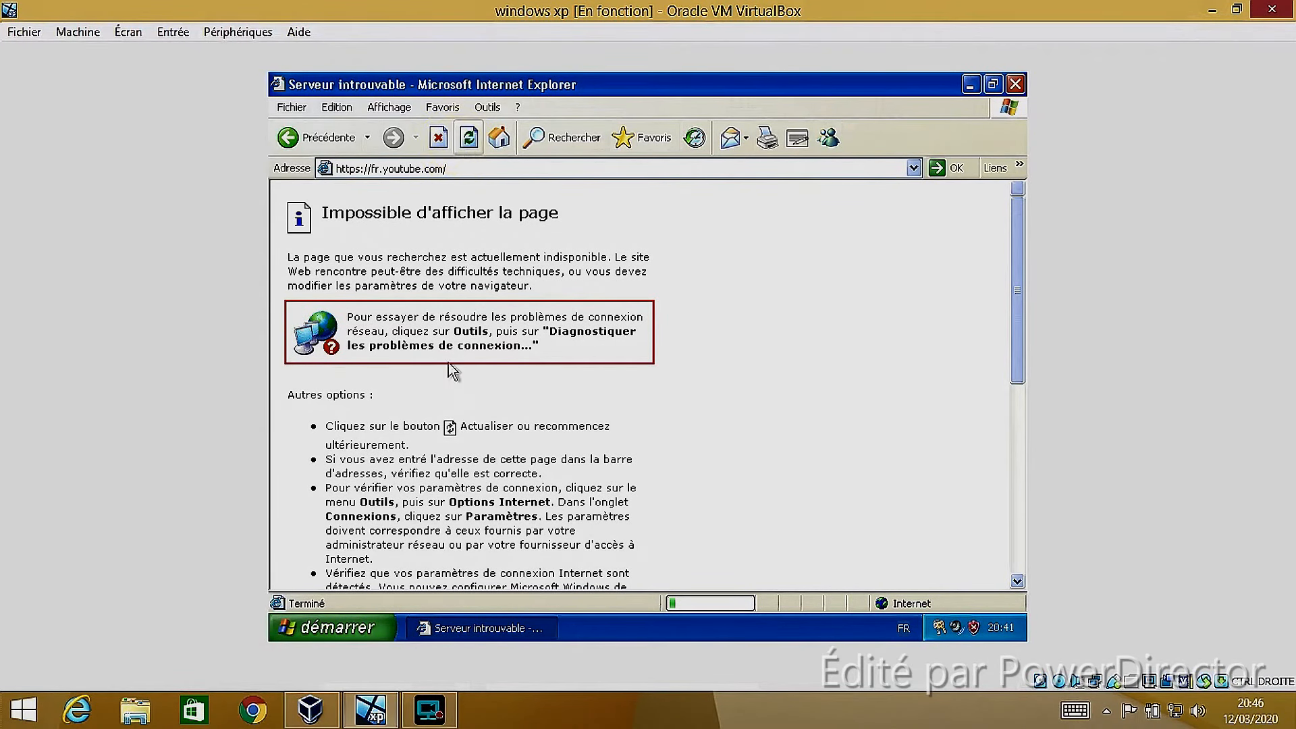
pyautogui.scroll(-10, 457, 379)
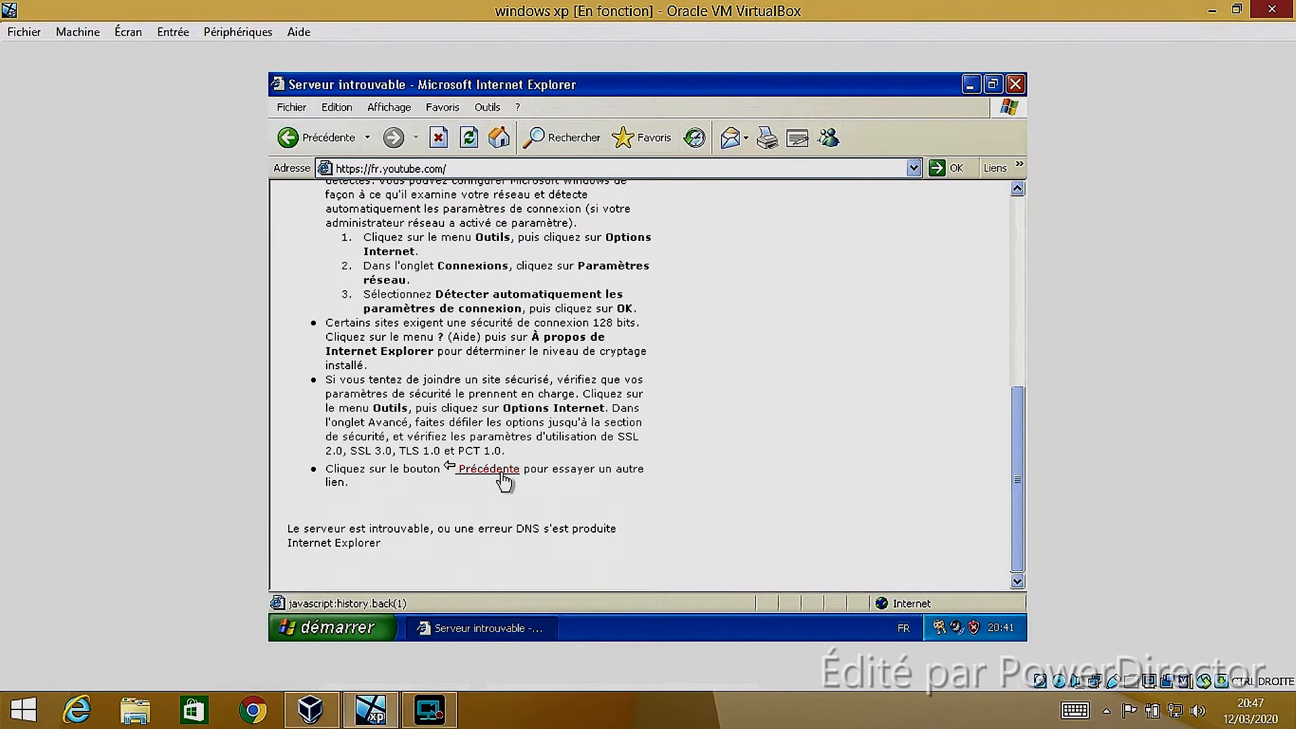
# Search the web for "mozilla", open the Télécharger Firefox result, and close Internet Explorer
pyautogui.click(451, 169)
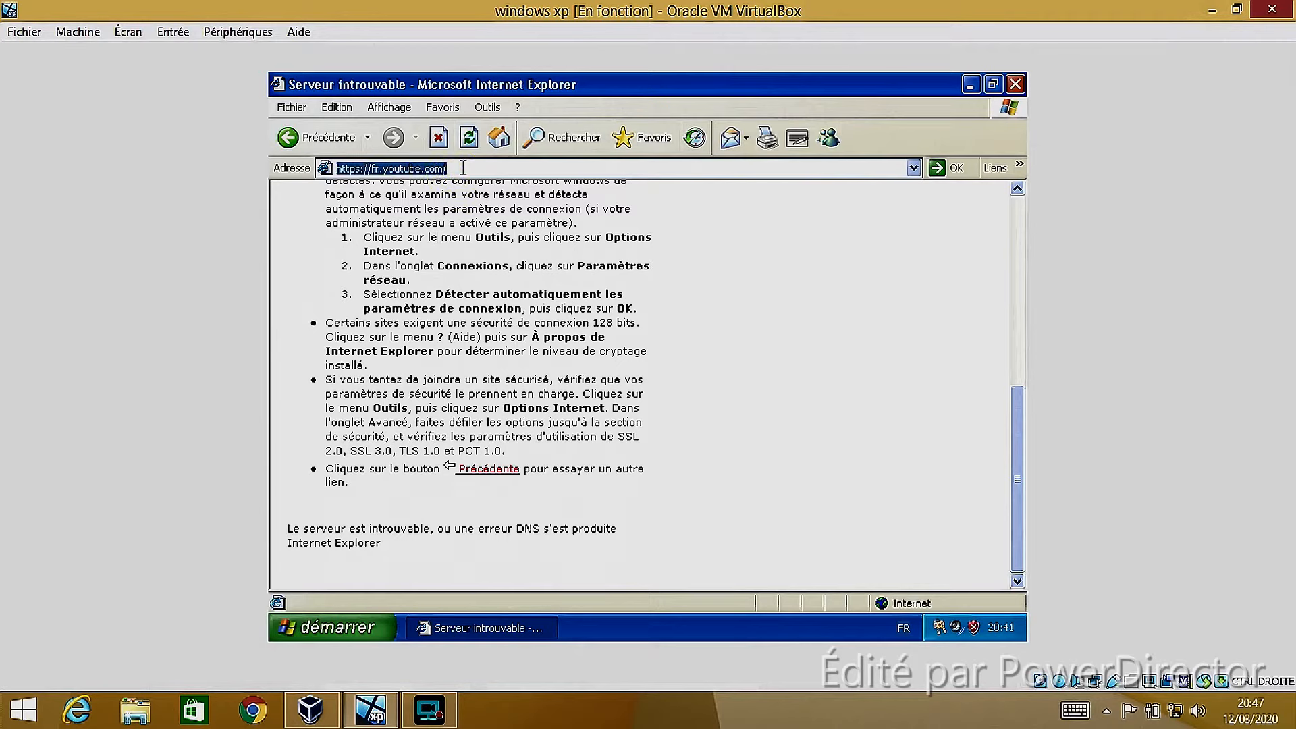
pyautogui.write('mozilla')
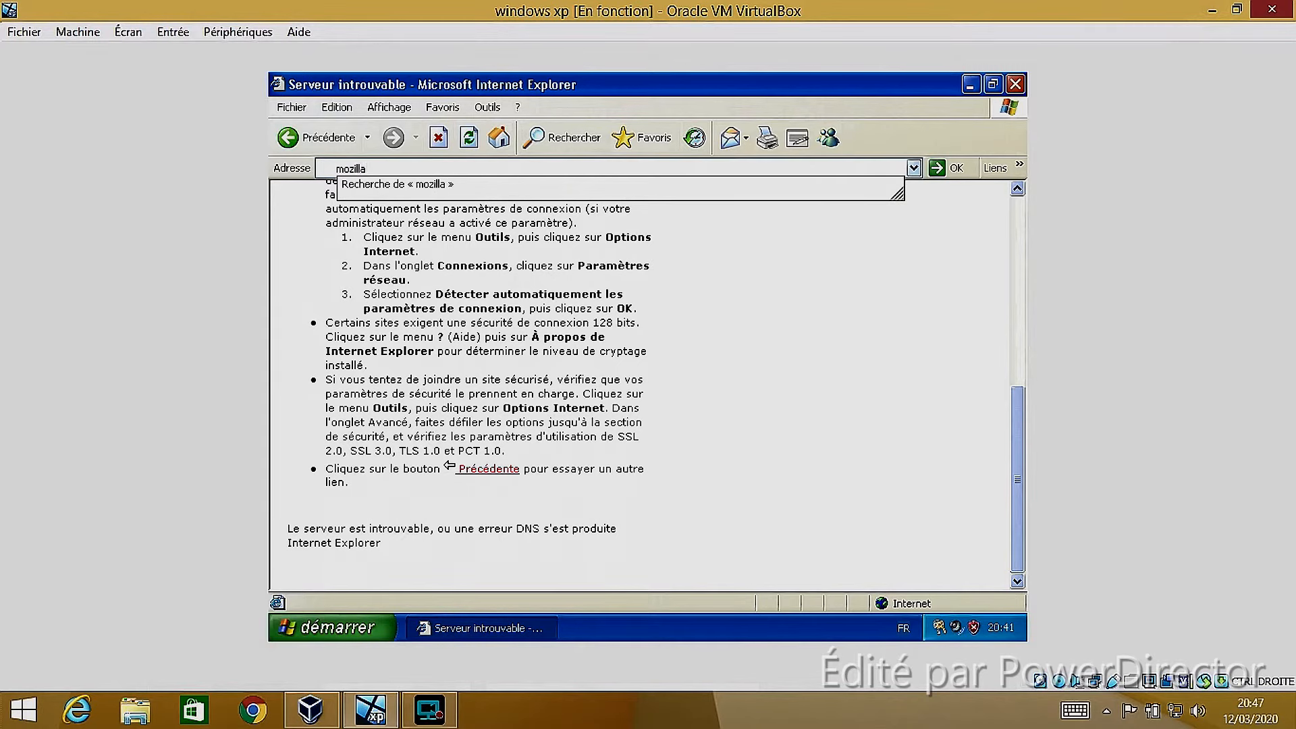
pyautogui.press('Return')
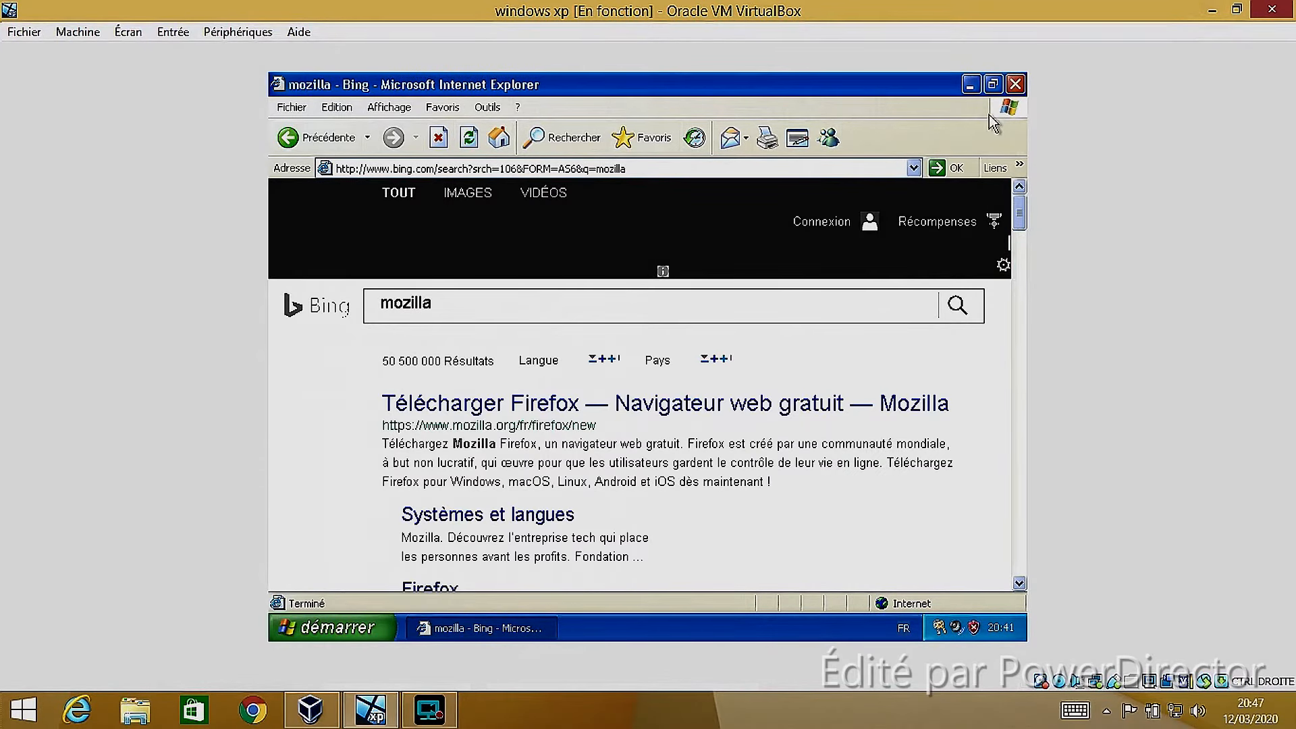
pyautogui.click(495, 414)
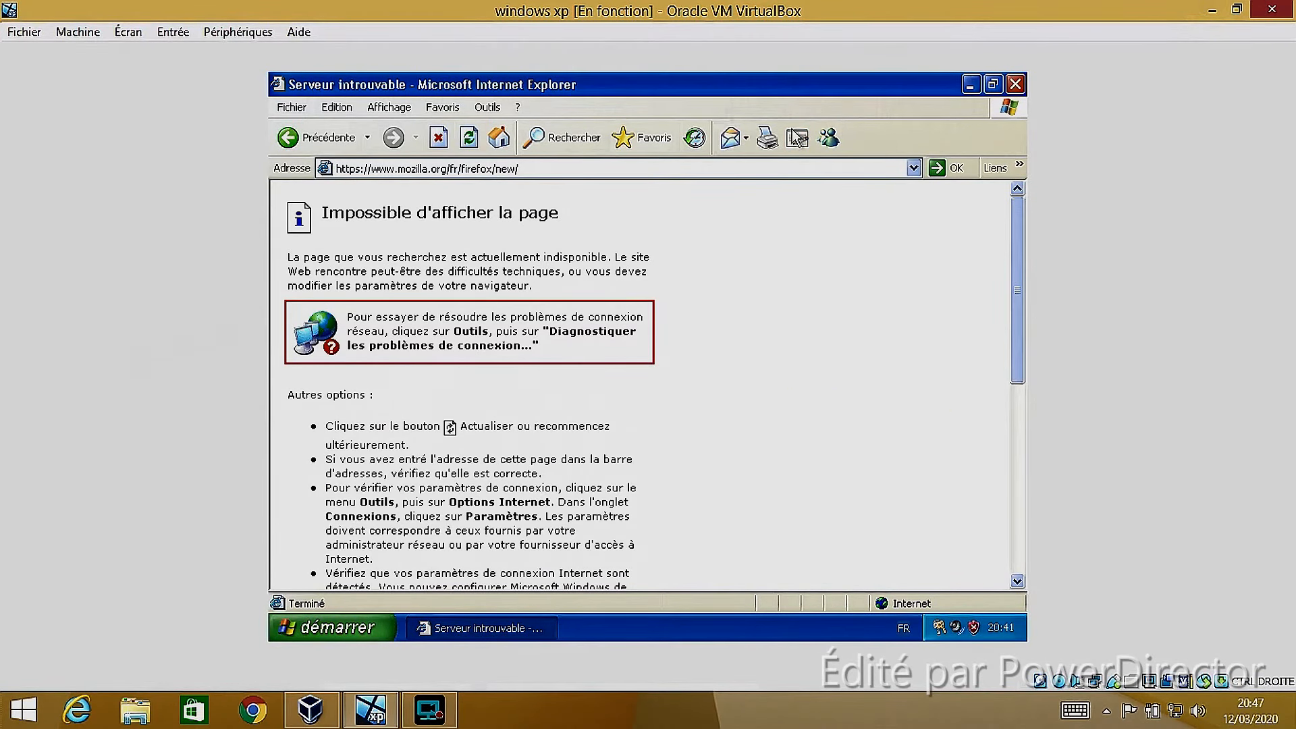
pyautogui.click(1015, 85)
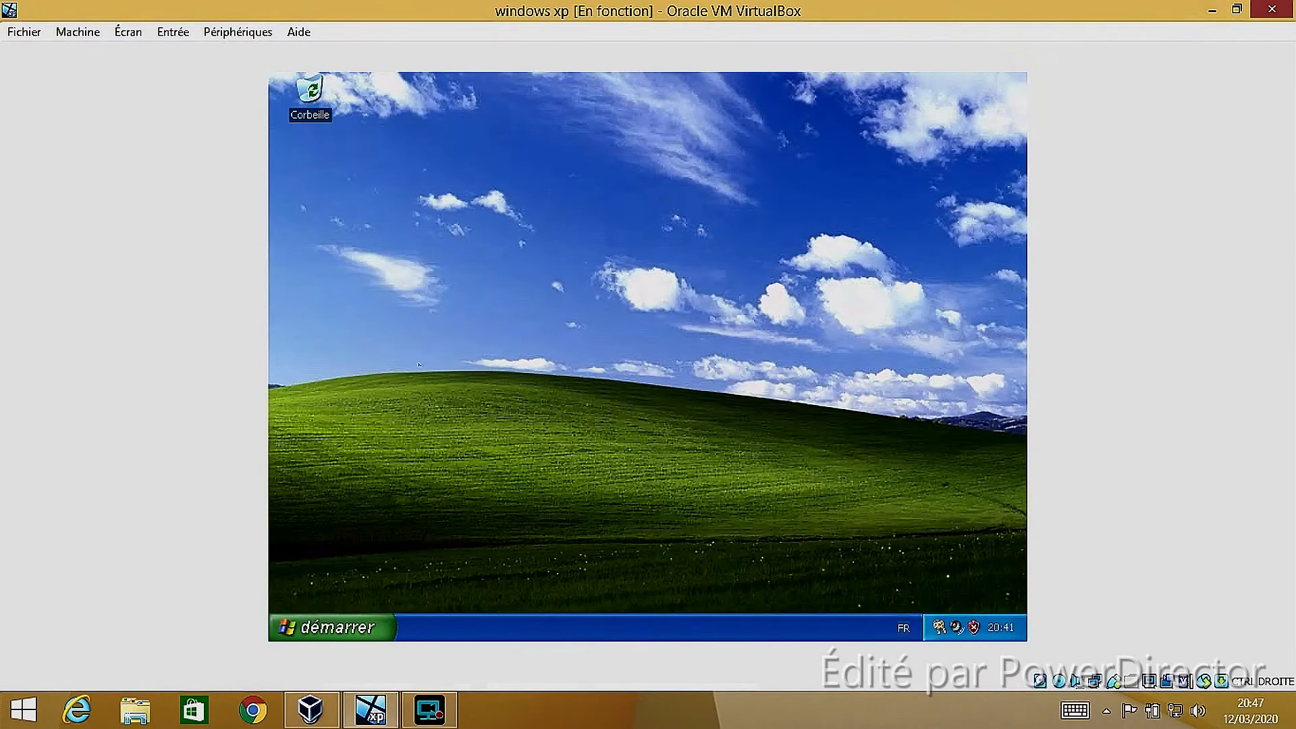
# Open the Système properties from the Performances et maintenance category of the Panneau de configuration
pyautogui.click(321, 628)
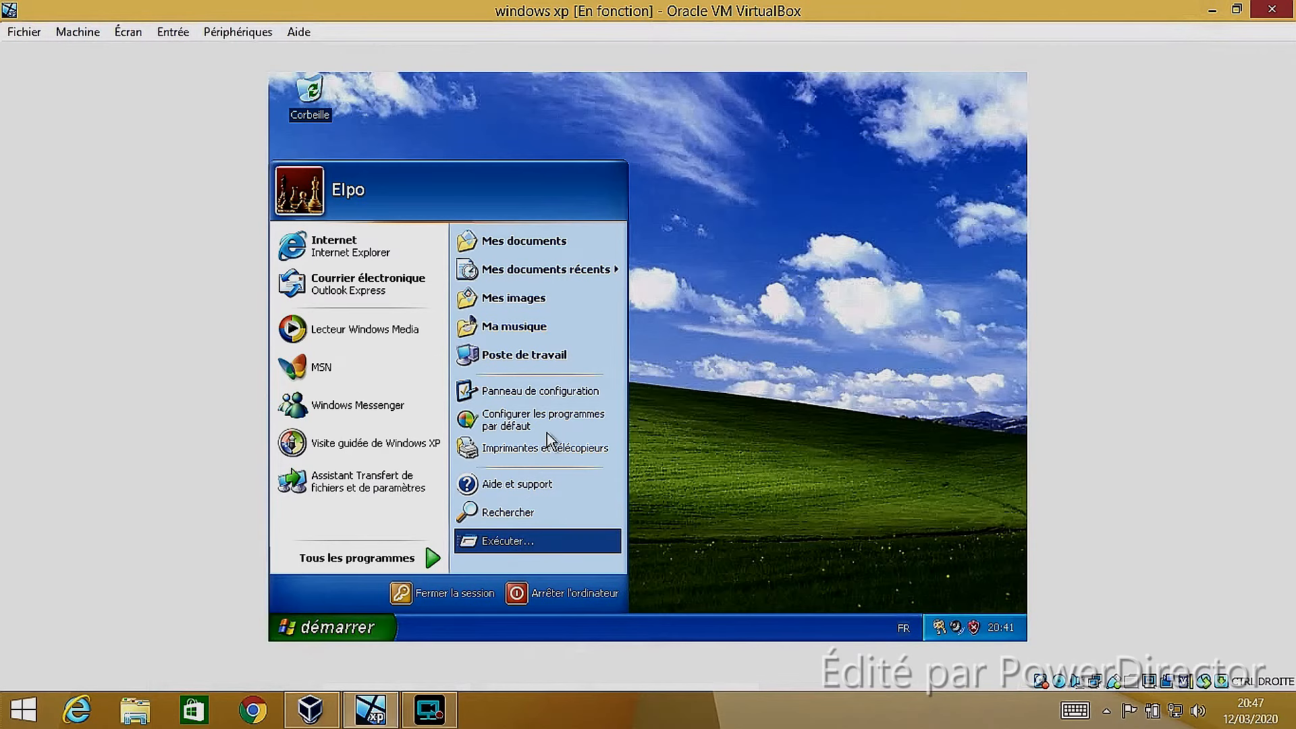
pyautogui.click(520, 392)
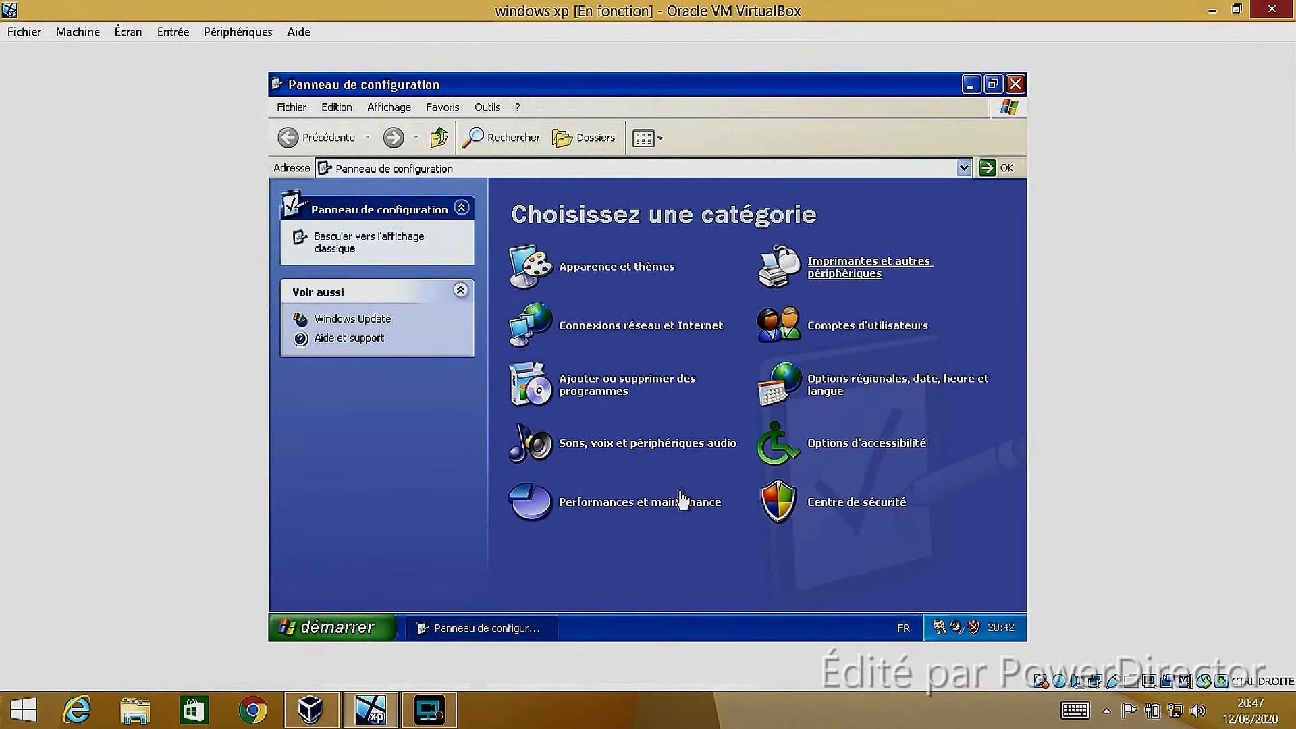
pyautogui.click(652, 499)
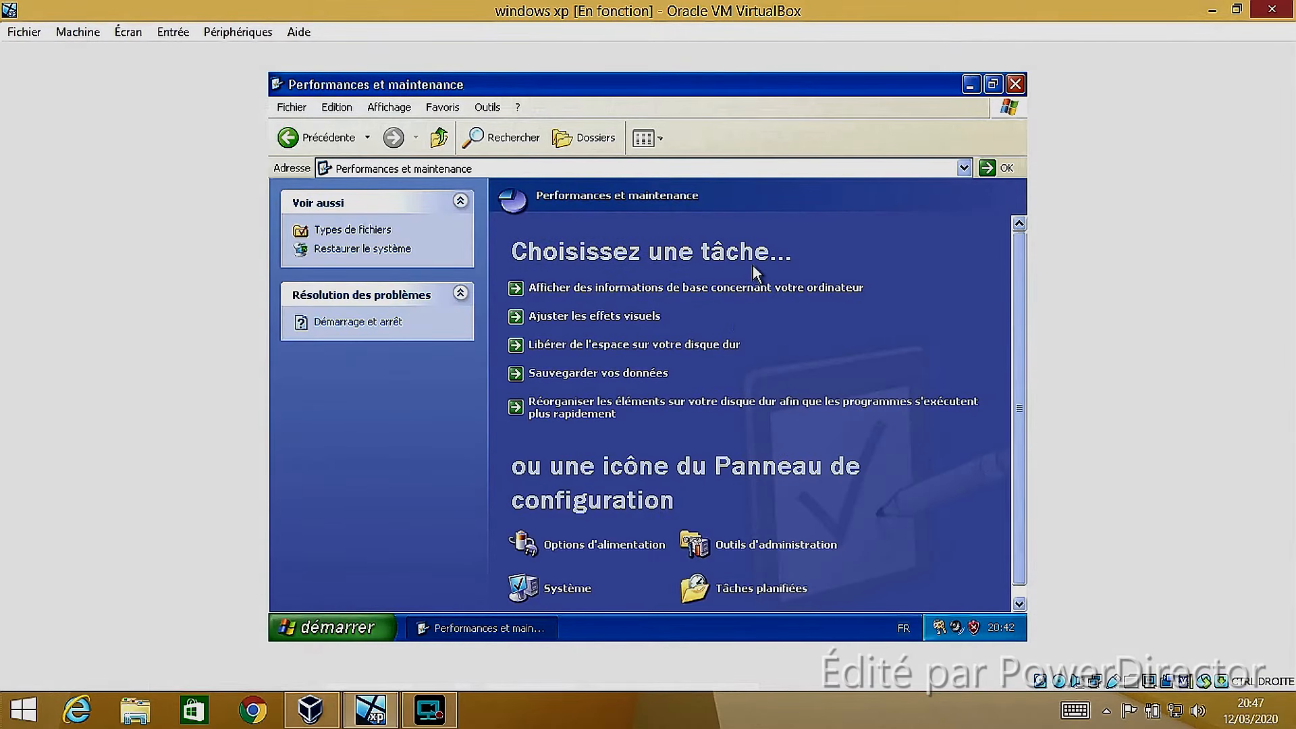
pyautogui.click(560, 588)
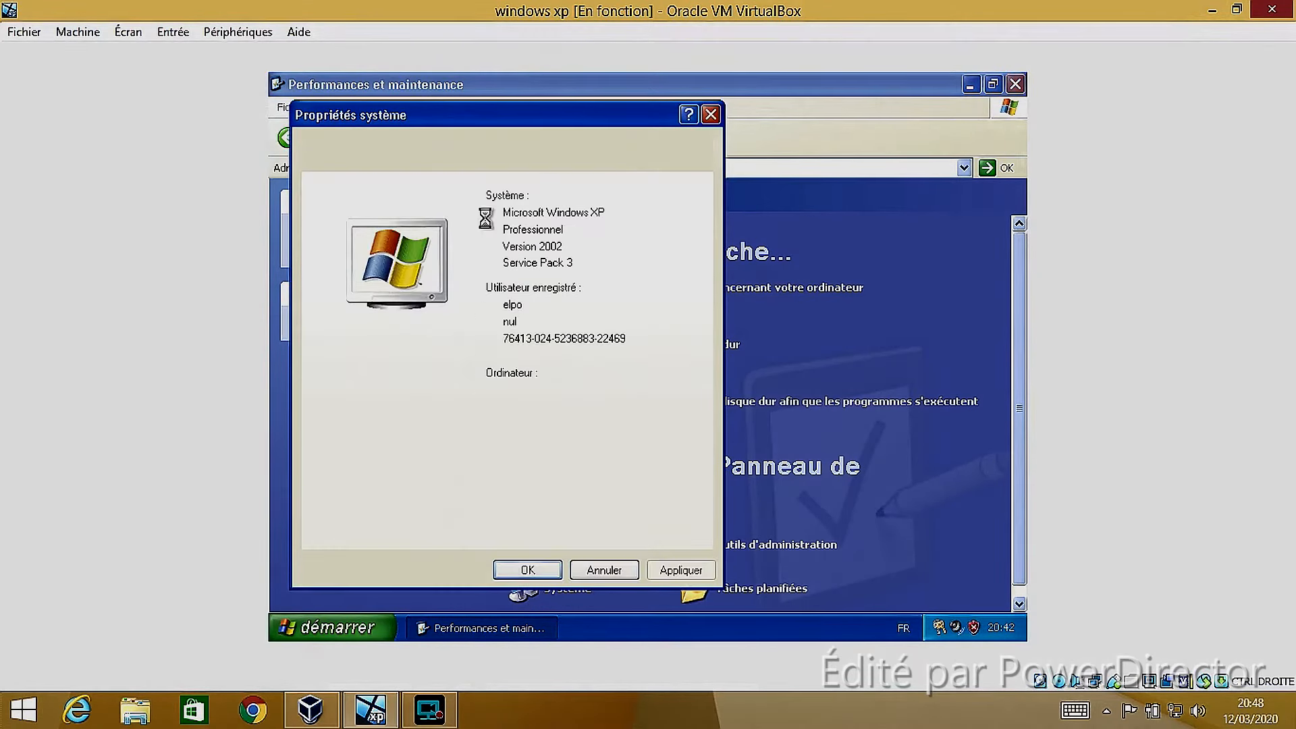
pyautogui.moveTo(479, 110); pyautogui.dragTo(513, 100)
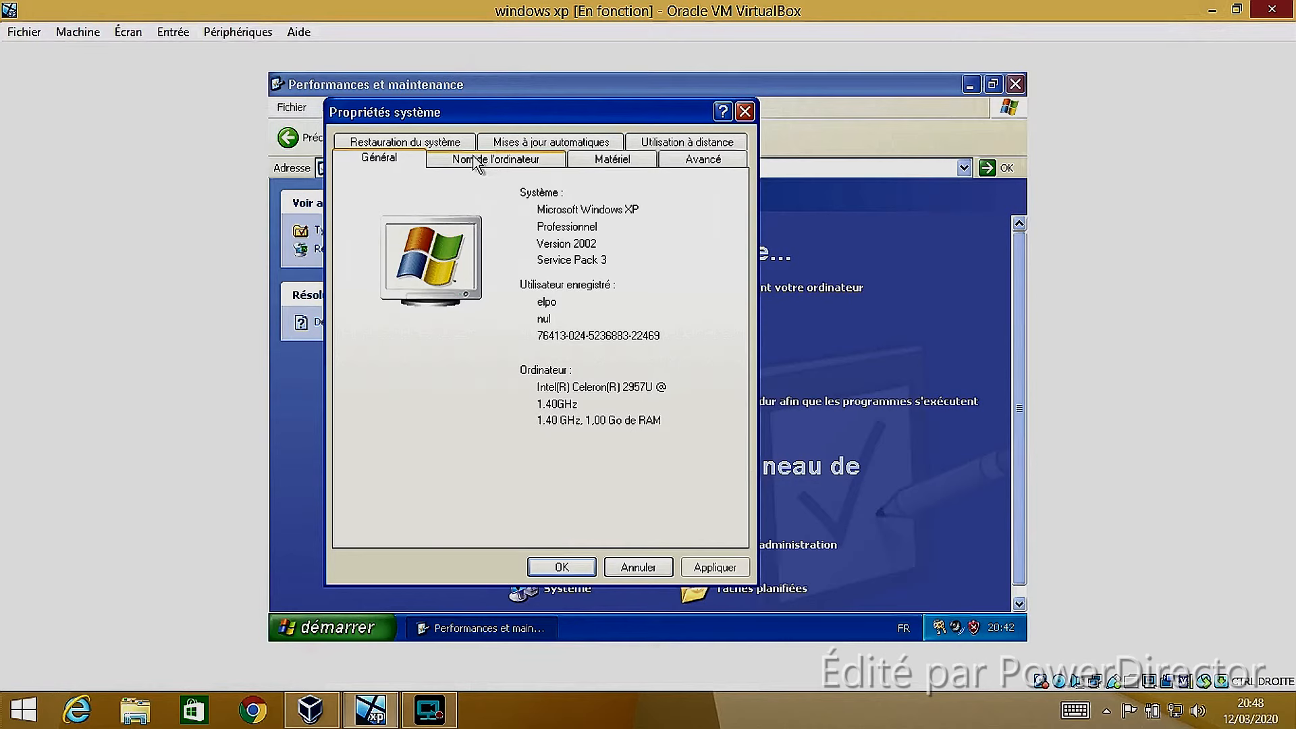
# Review the advanced, hardware, computer name, system restore and automatic update settings, and return to the general system information
pyautogui.click(706, 160)
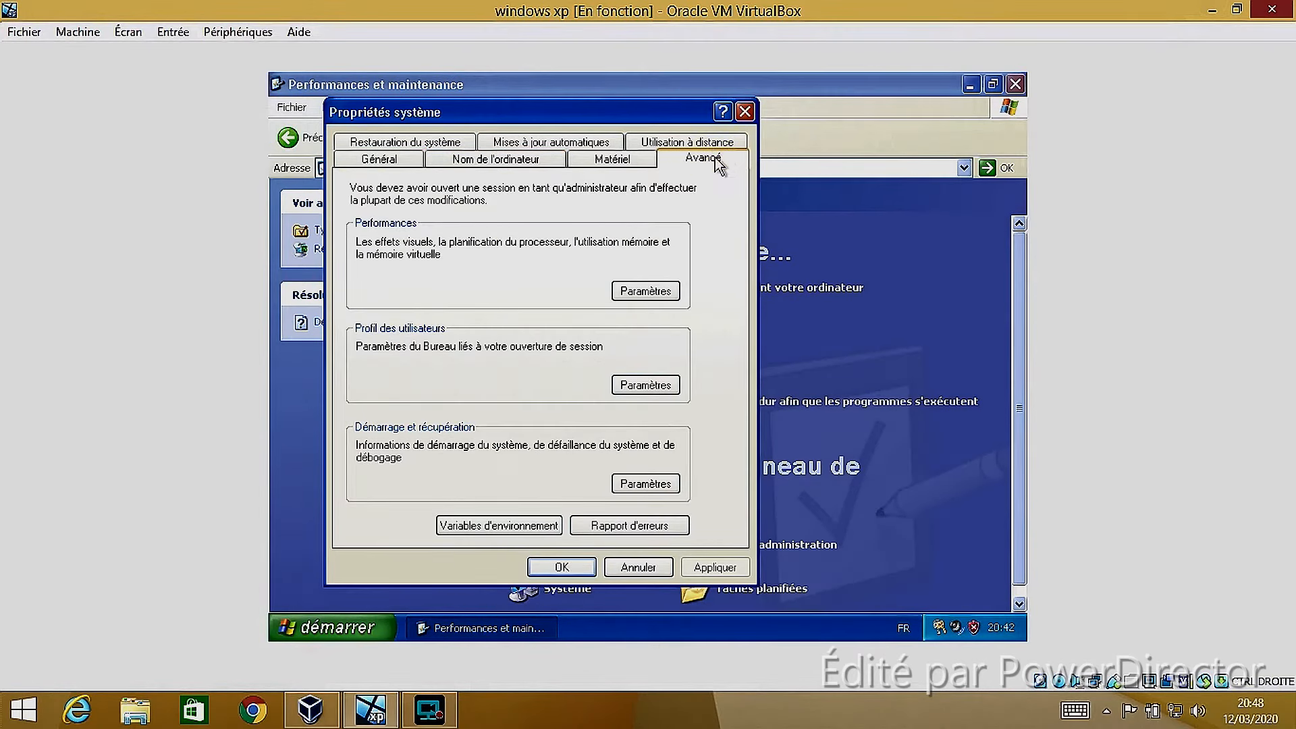
pyautogui.click(638, 169)
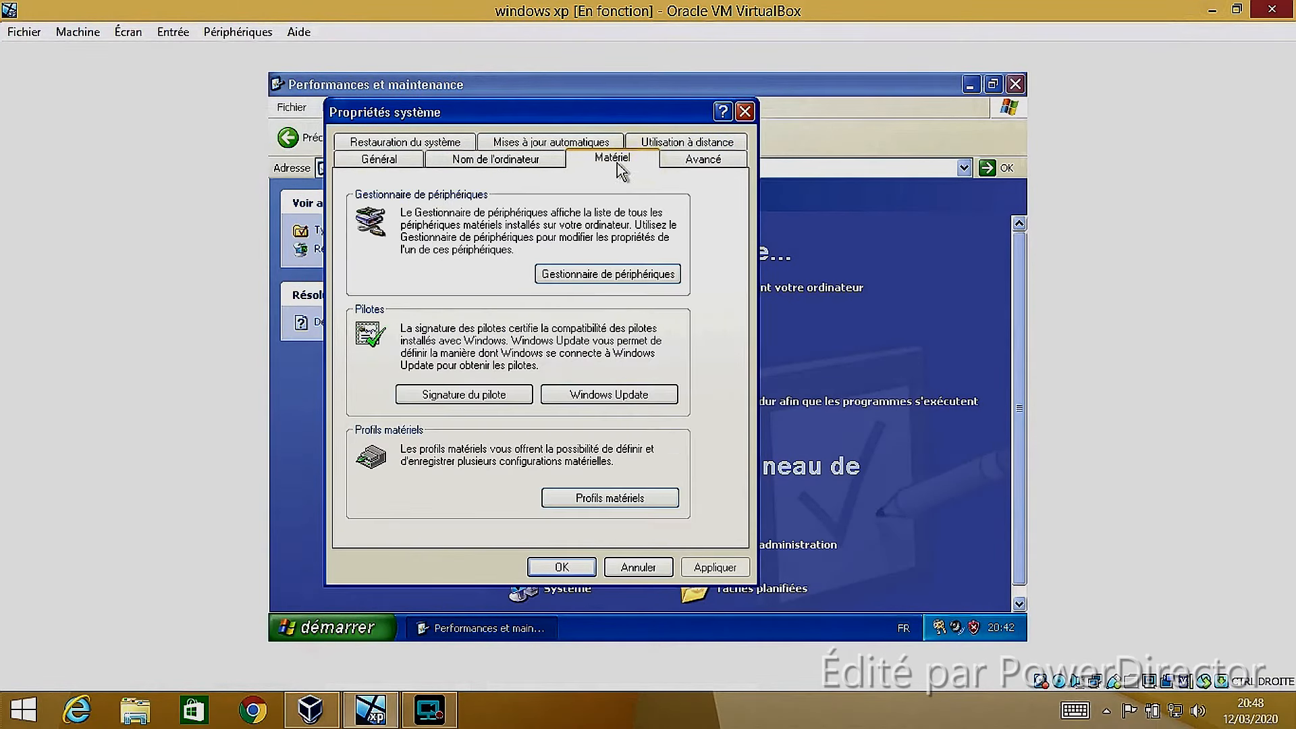
pyautogui.click(532, 168)
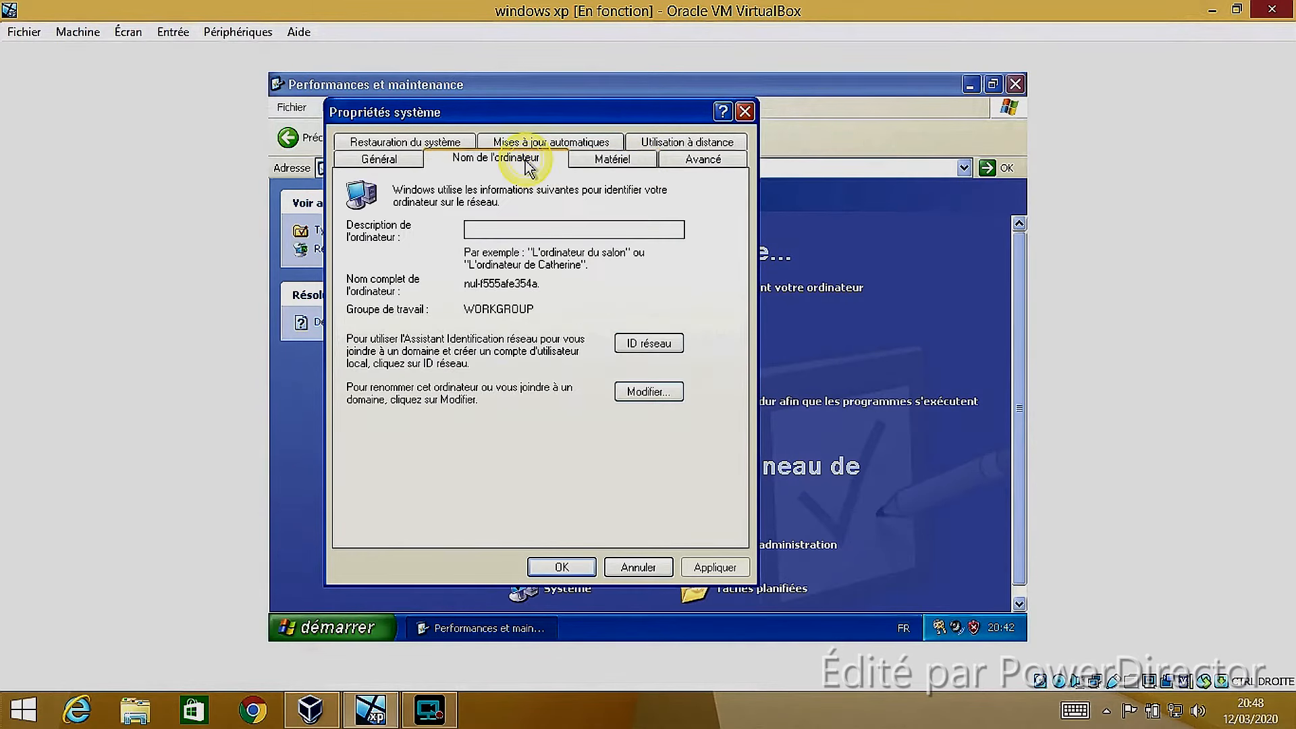
pyautogui.click(391, 164)
pyautogui.click(386, 142)
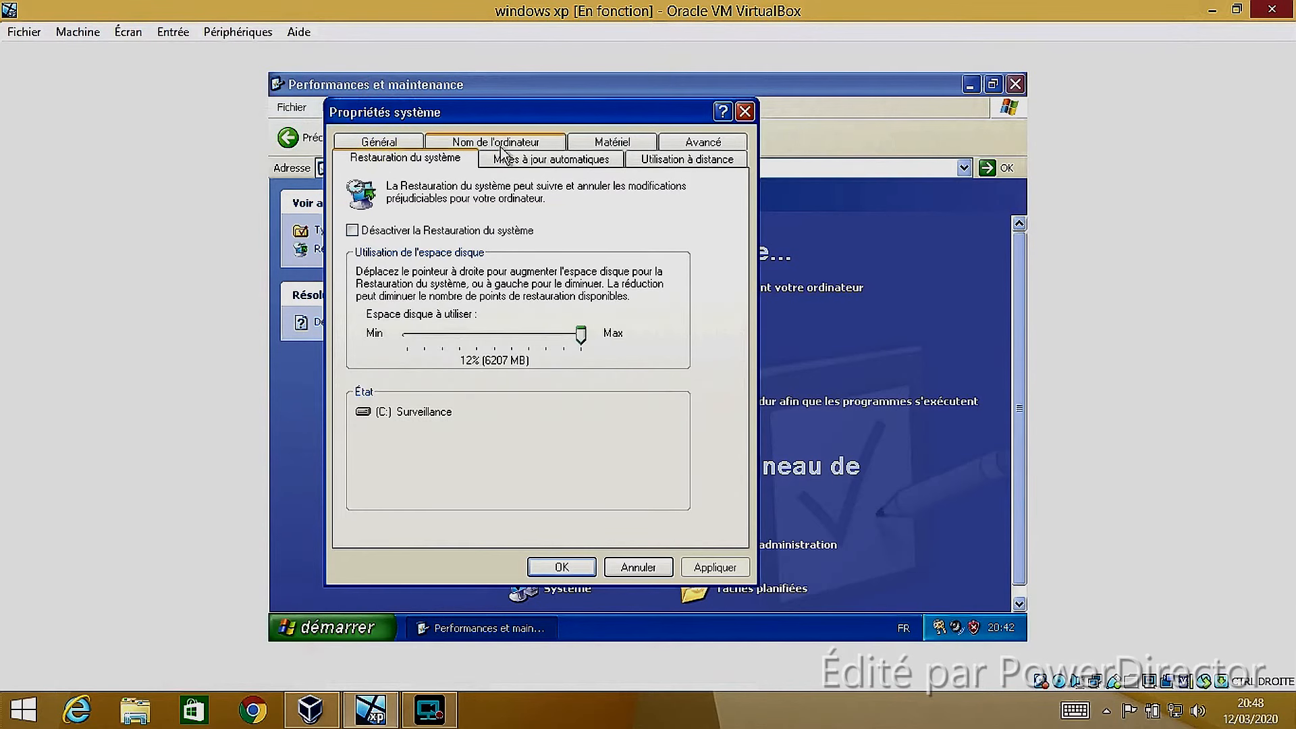
pyautogui.click(526, 160)
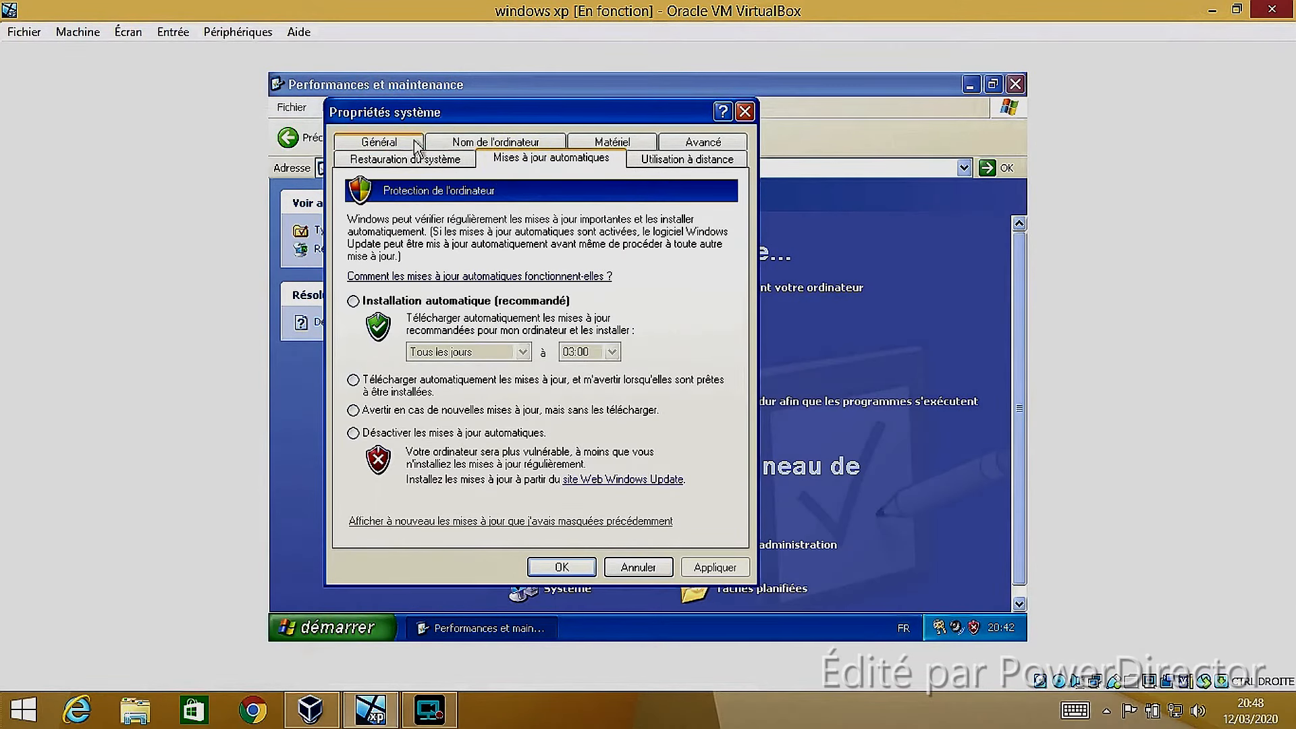
pyautogui.click(409, 143)
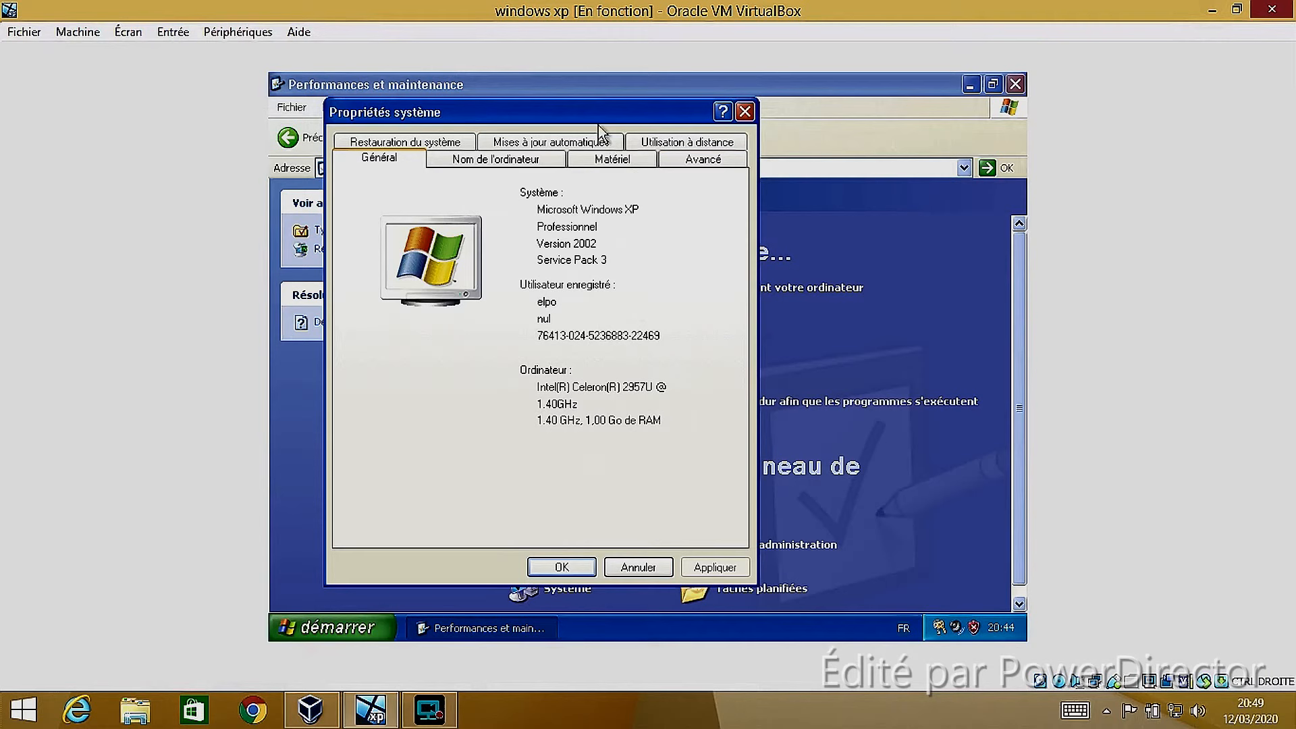
# Inspect the network card, battery and other device categories in the Gestionnaire de périphériques, and close it along with the system properties
pyautogui.click(603, 160)
pyautogui.click(544, 272)
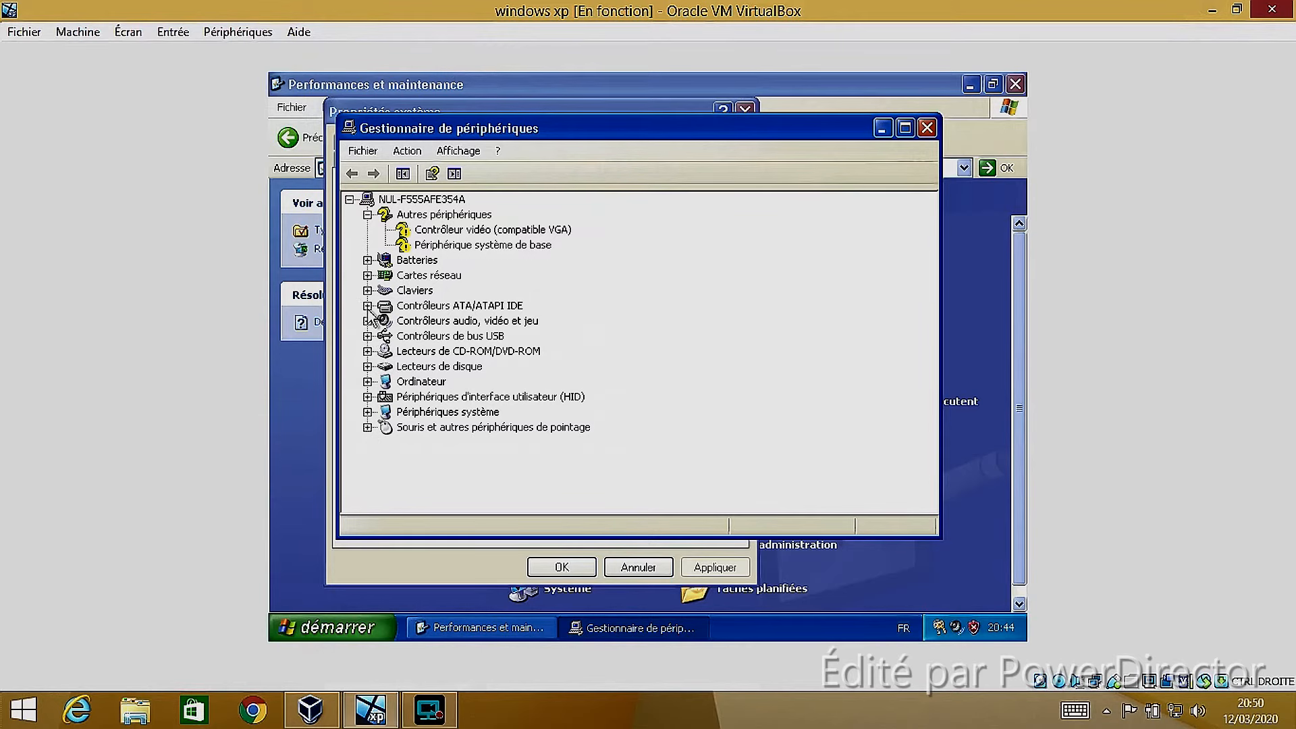
pyautogui.click(367, 276)
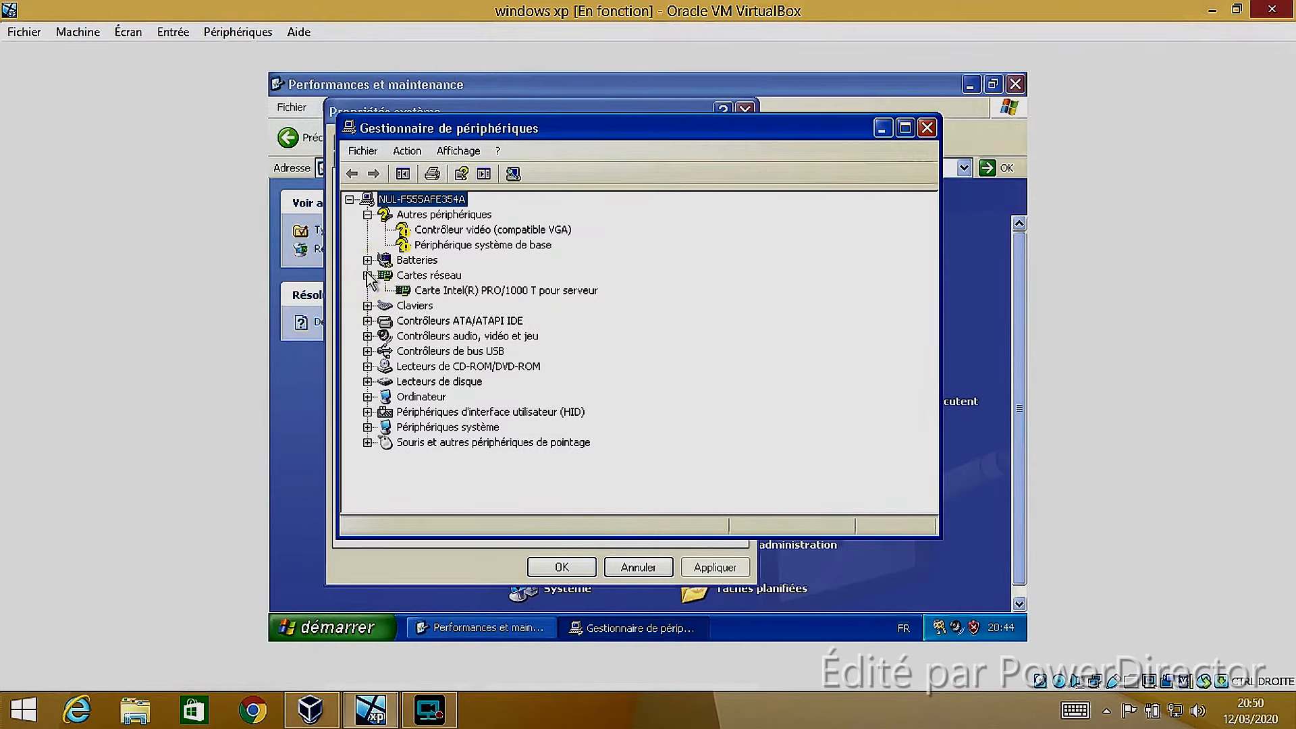
pyautogui.click(367, 275)
pyautogui.click(369, 260)
pyautogui.click(370, 260)
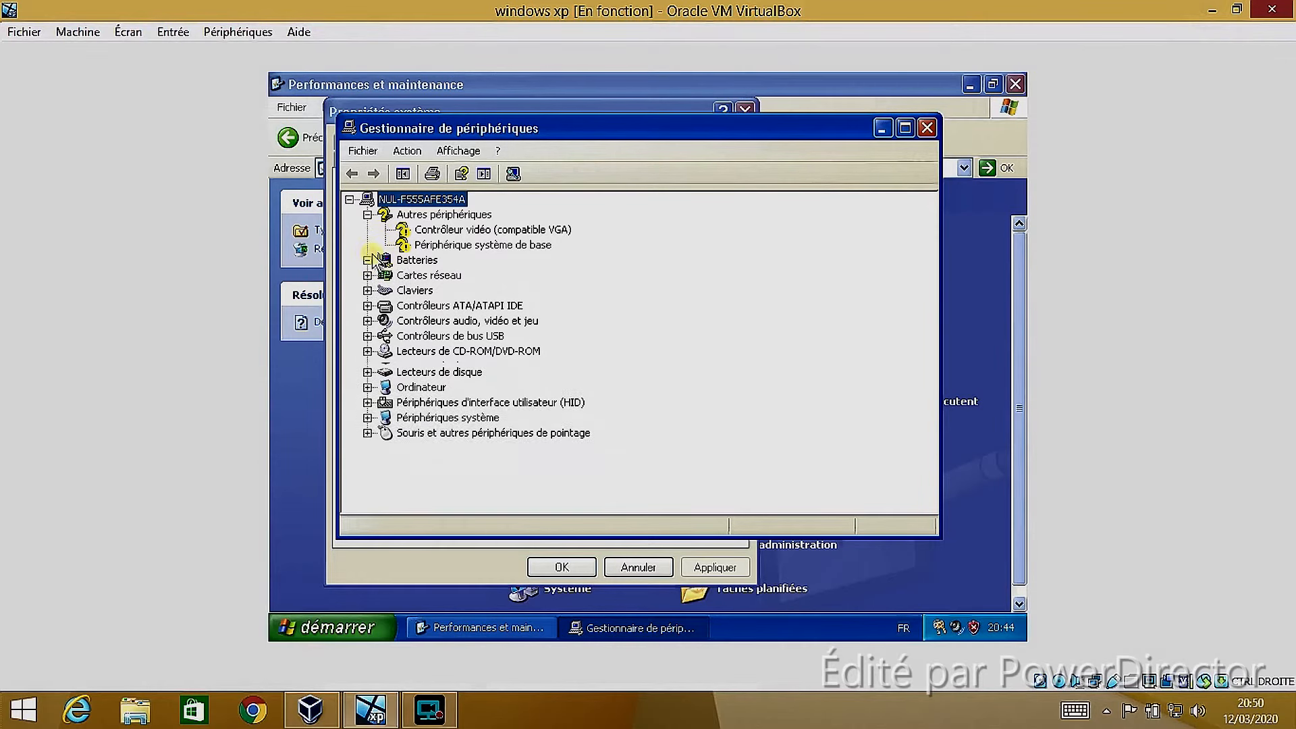
pyautogui.click(367, 215)
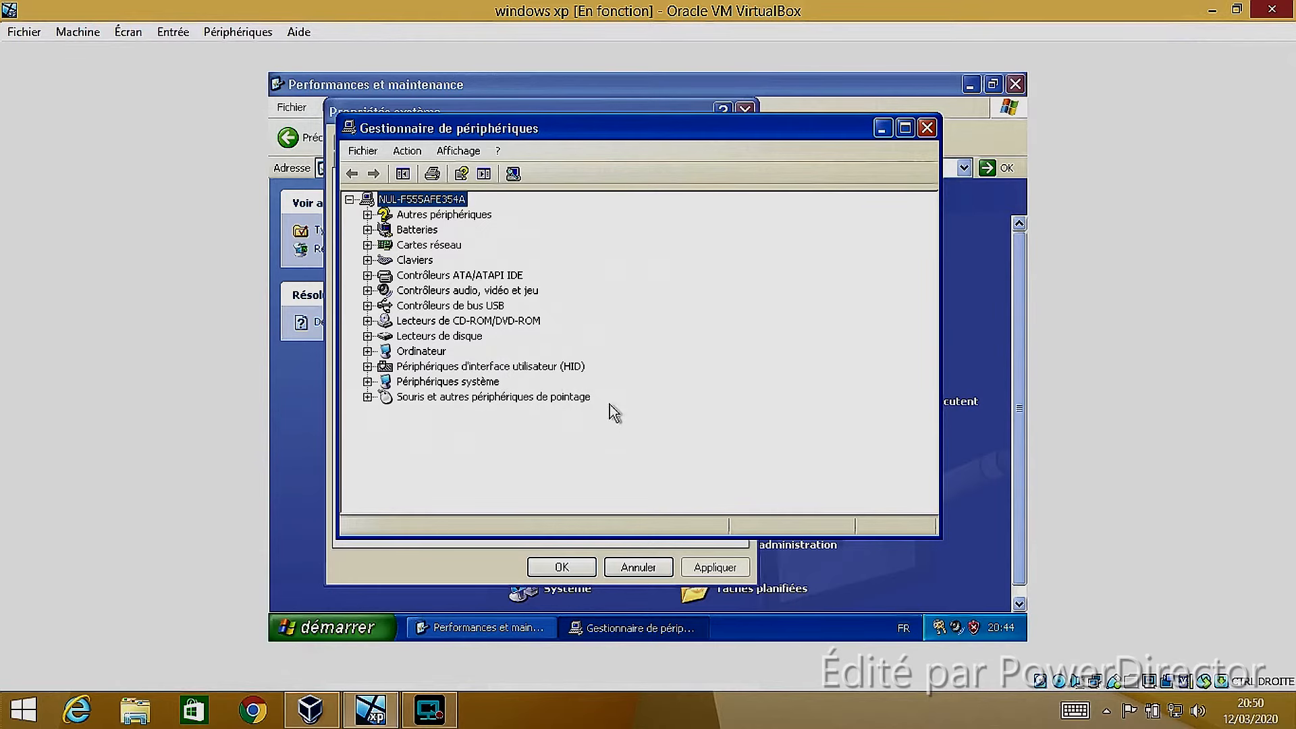
pyautogui.click(927, 128)
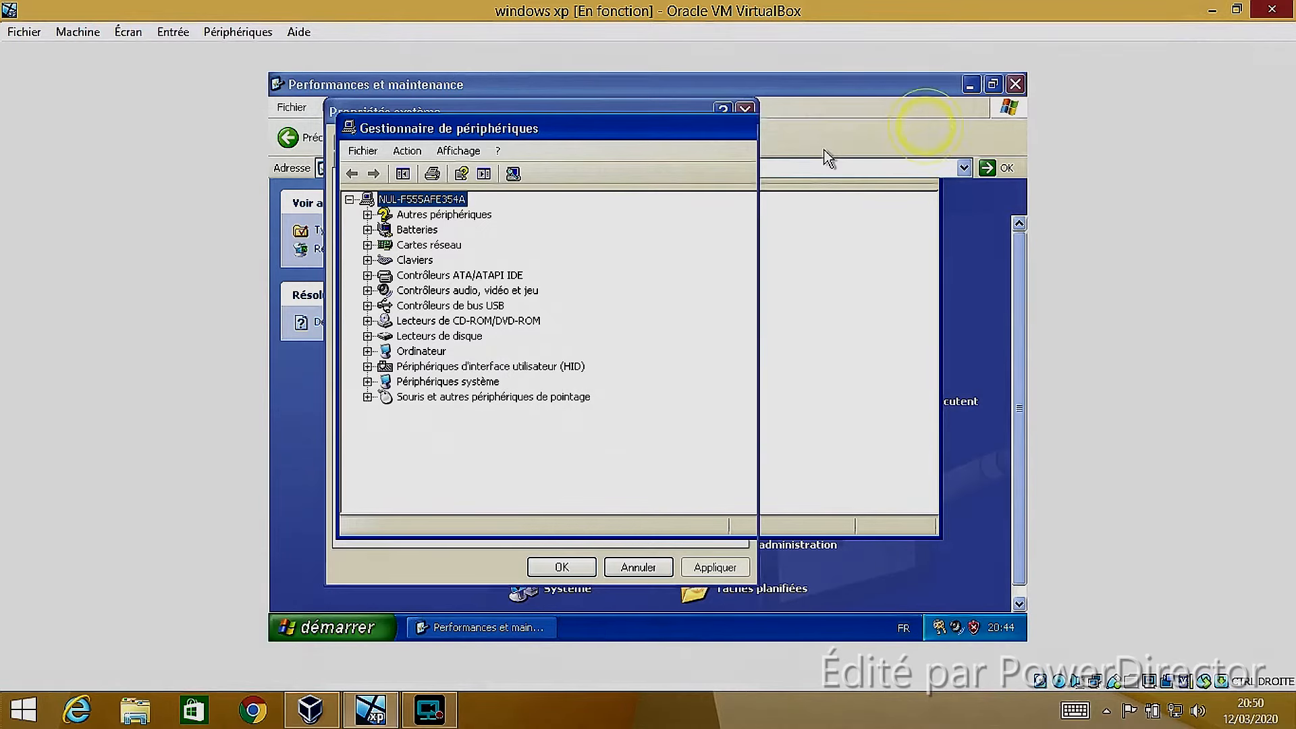
pyautogui.click(744, 112)
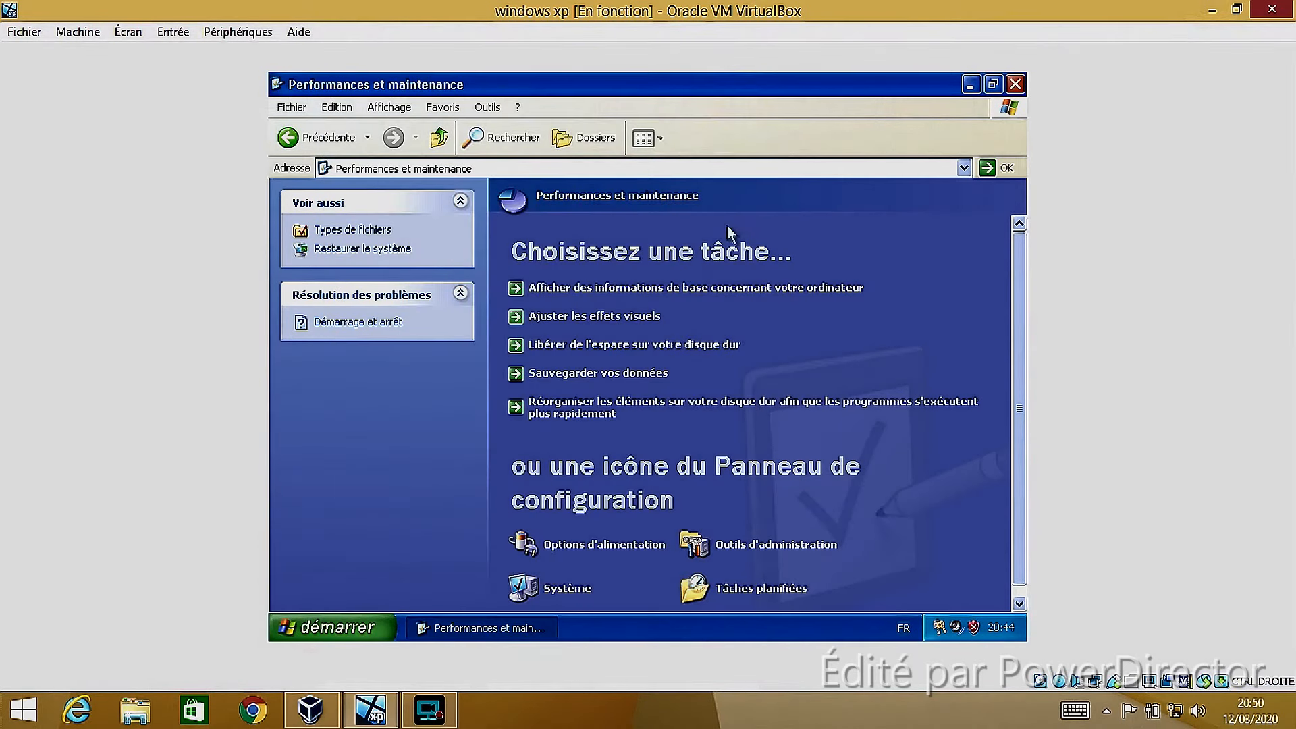
# Go back to the Panneau de configuration categories and open the theme settings under Apparence et thèmes
pyautogui.click(281, 140)
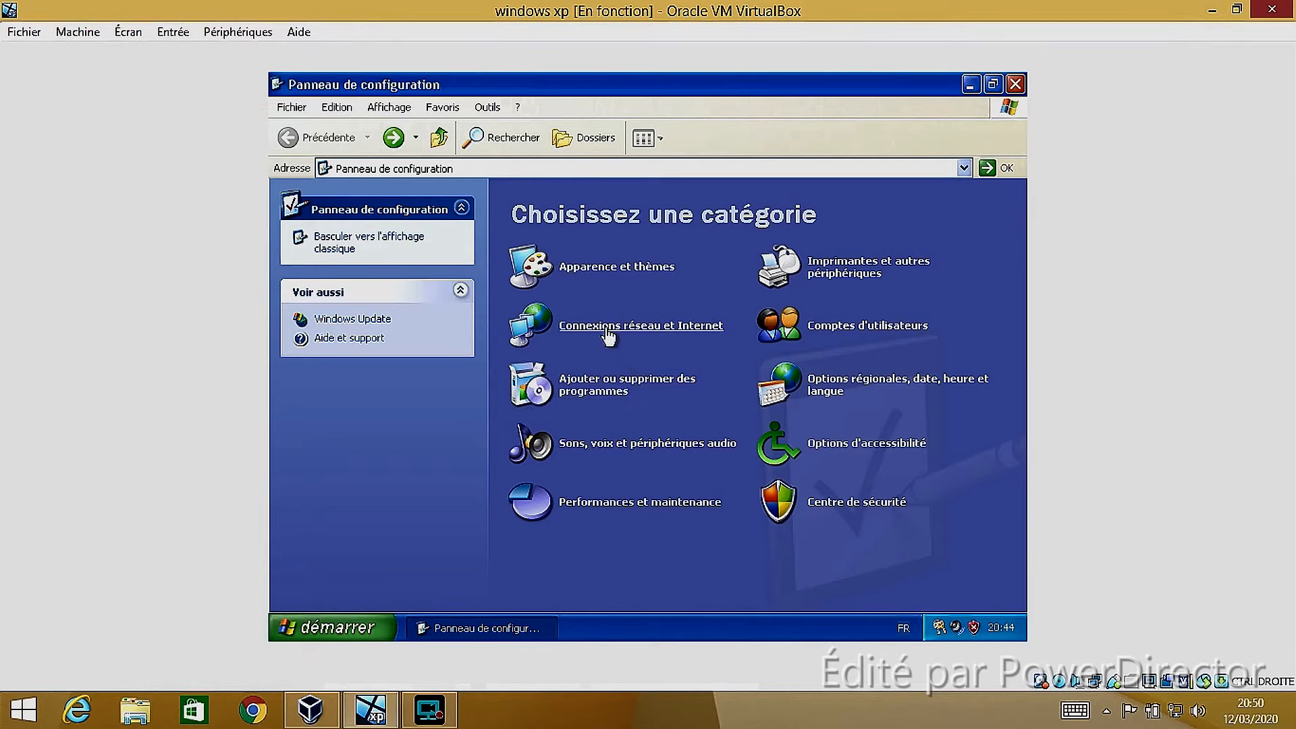
pyautogui.click(574, 268)
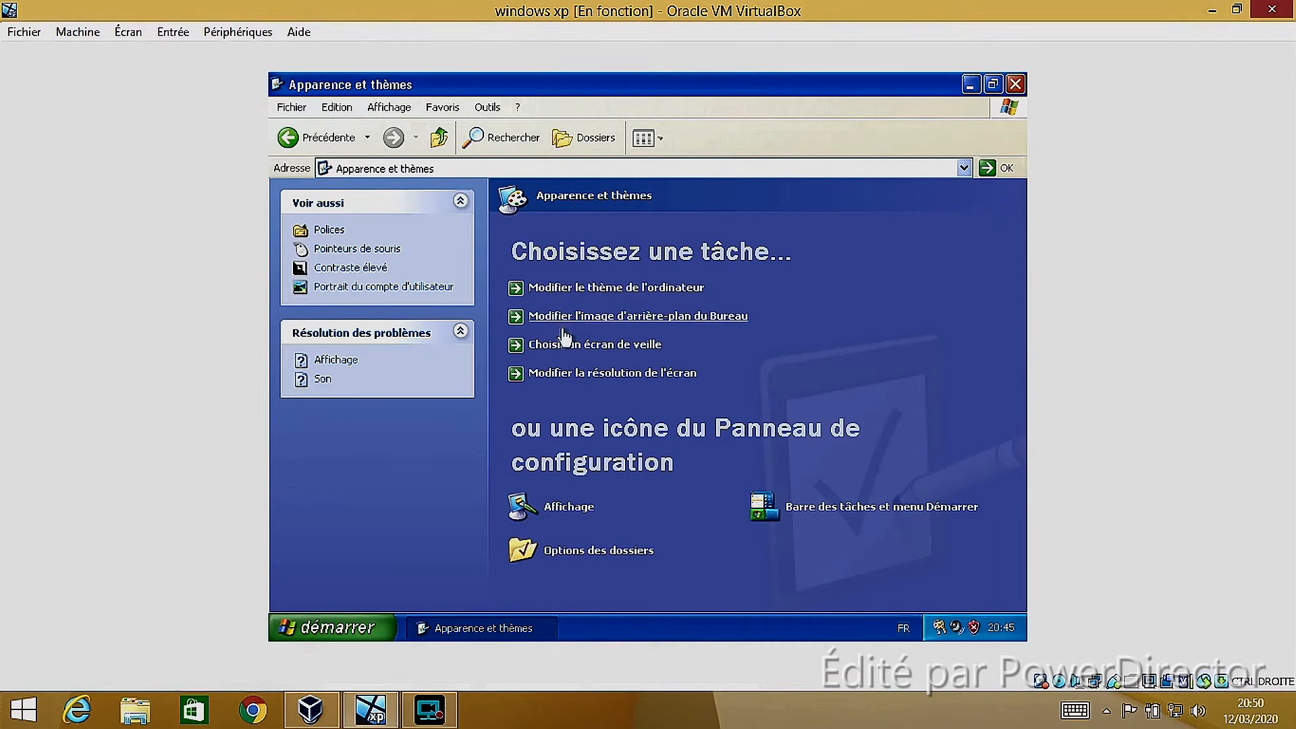
pyautogui.click(571, 373)
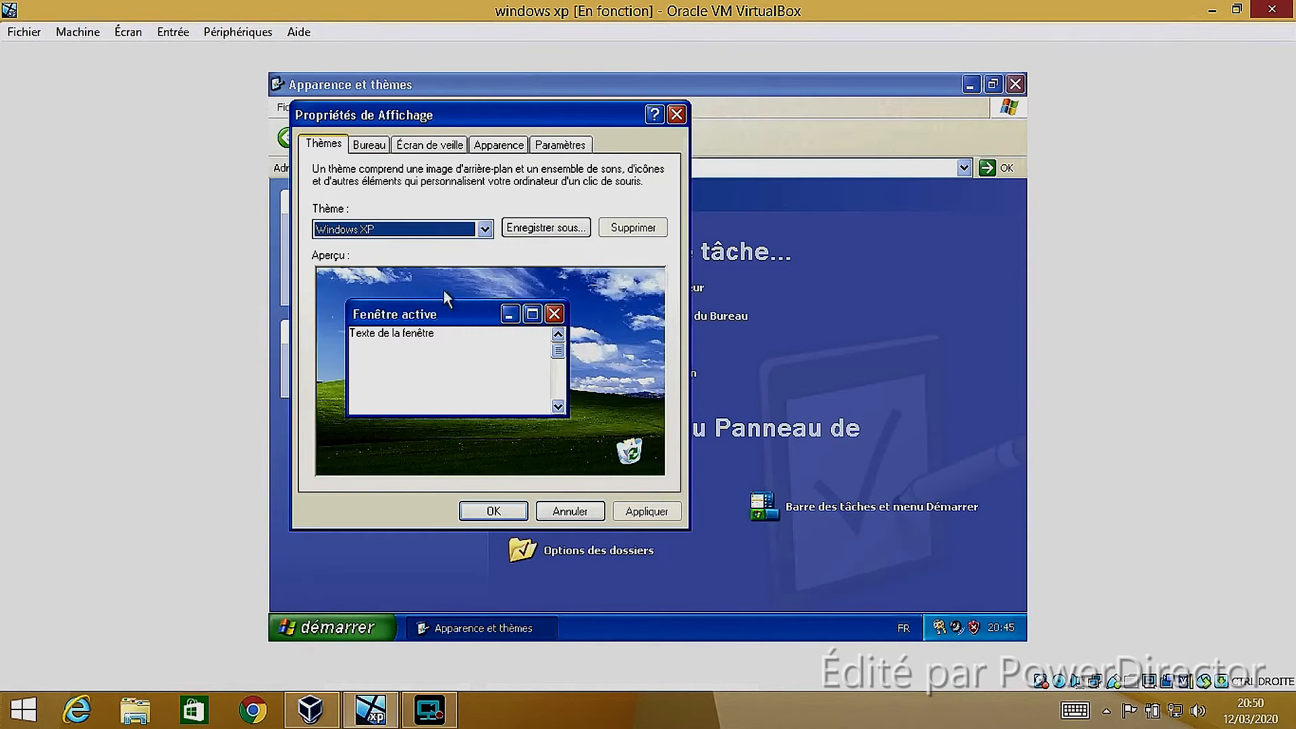
# Select the Mon thème actuel theme and apply it
pyautogui.click(484, 228)
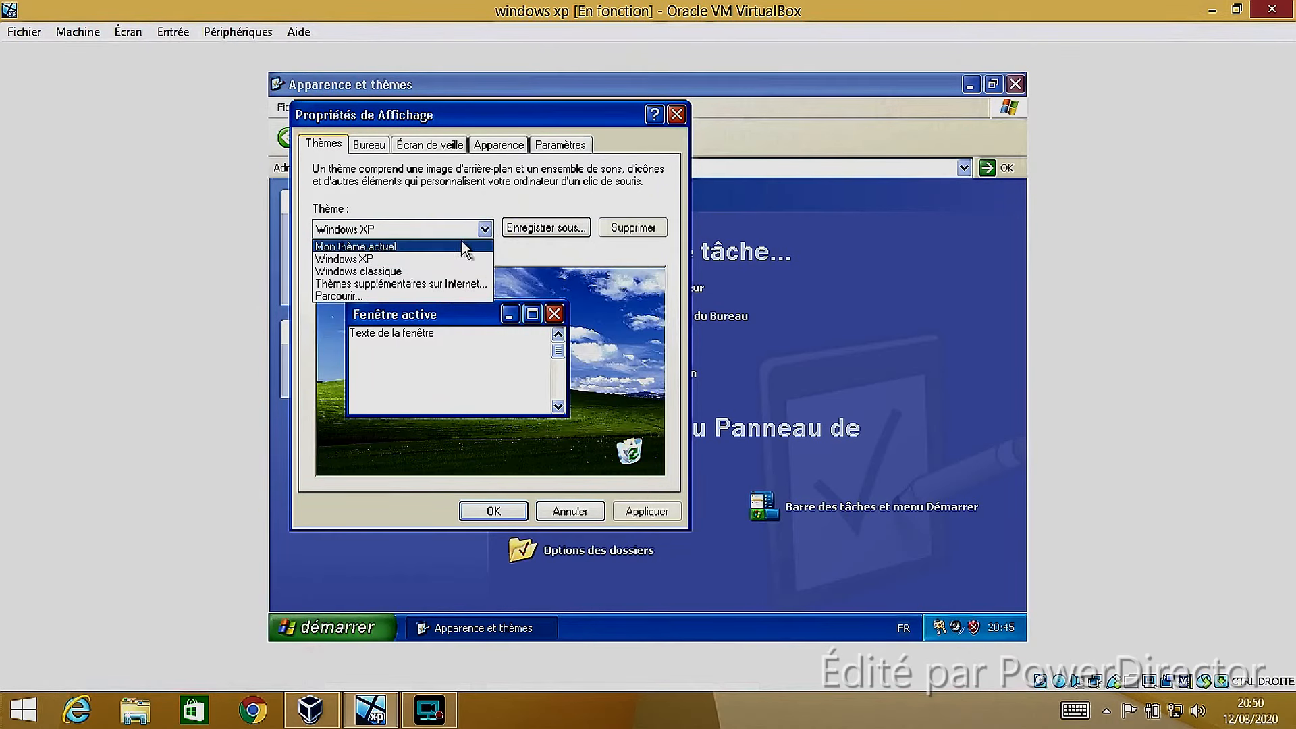
pyautogui.click(409, 247)
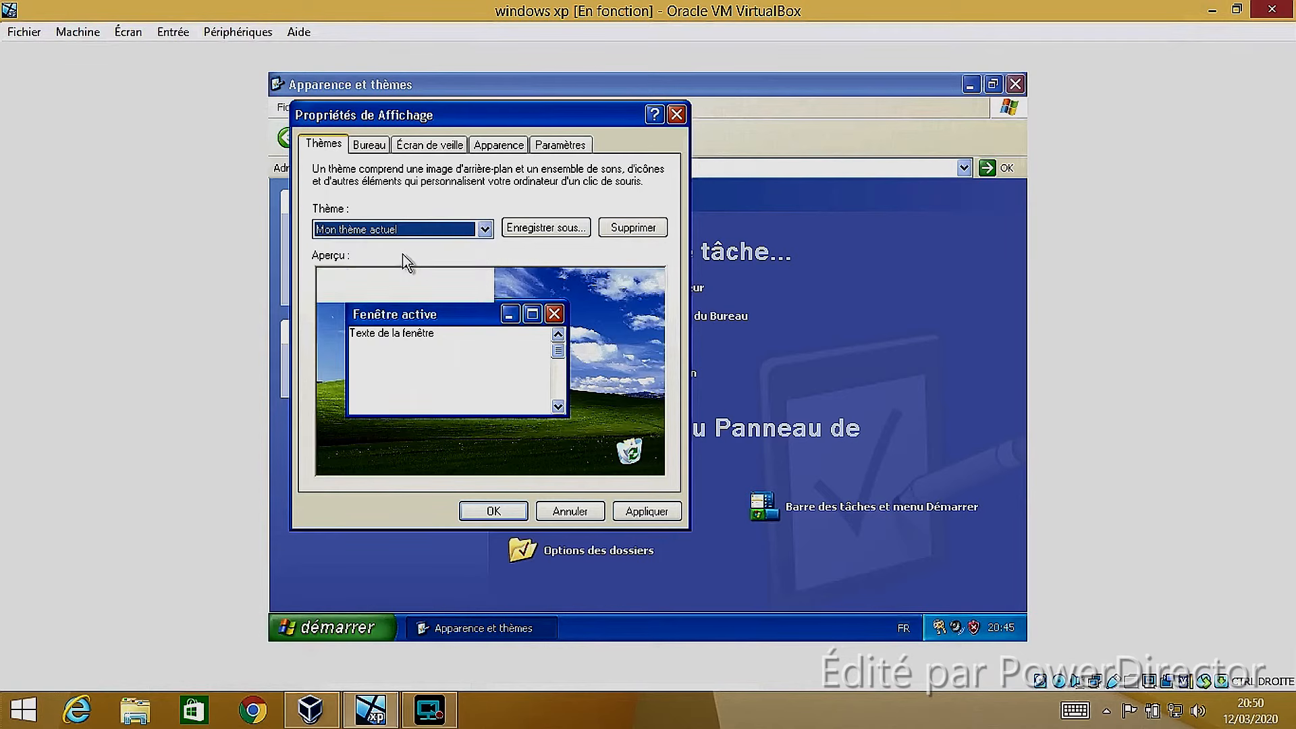
pyautogui.click(649, 511)
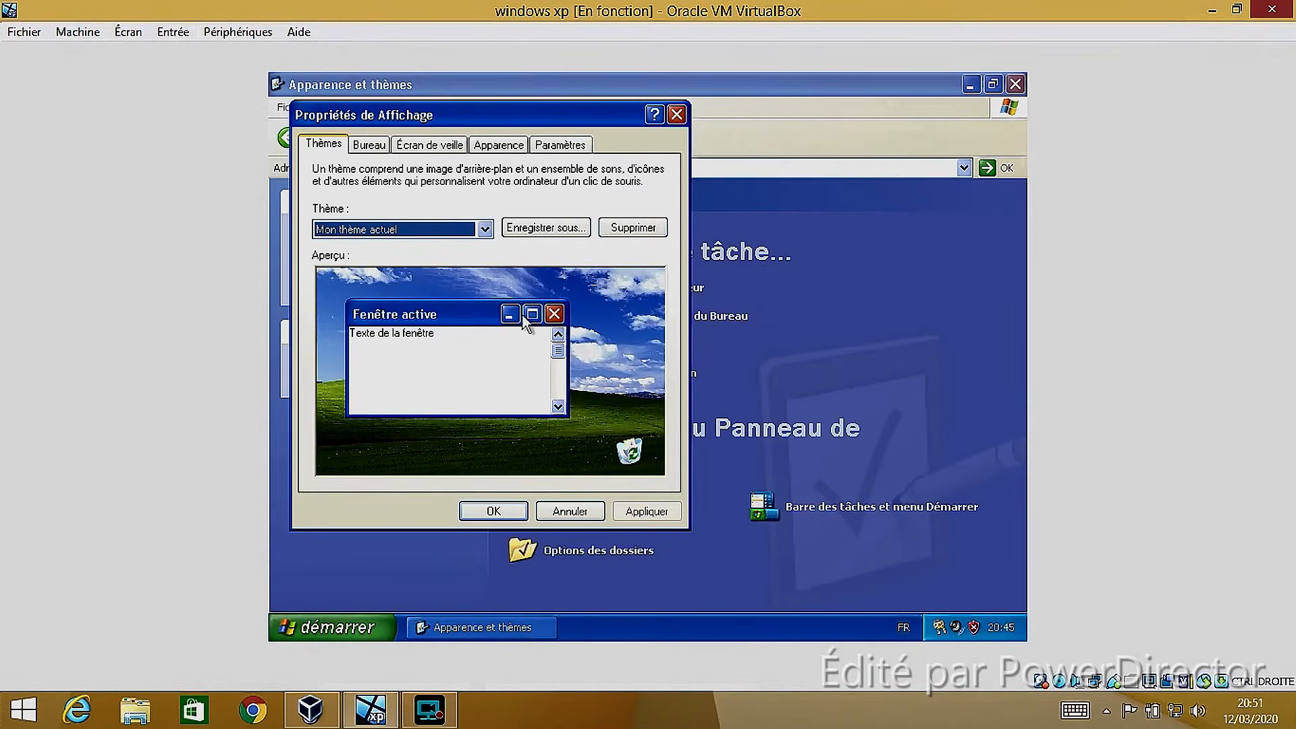
# Change the desktop theme to Windows classique and apply it
pyautogui.click(485, 229)
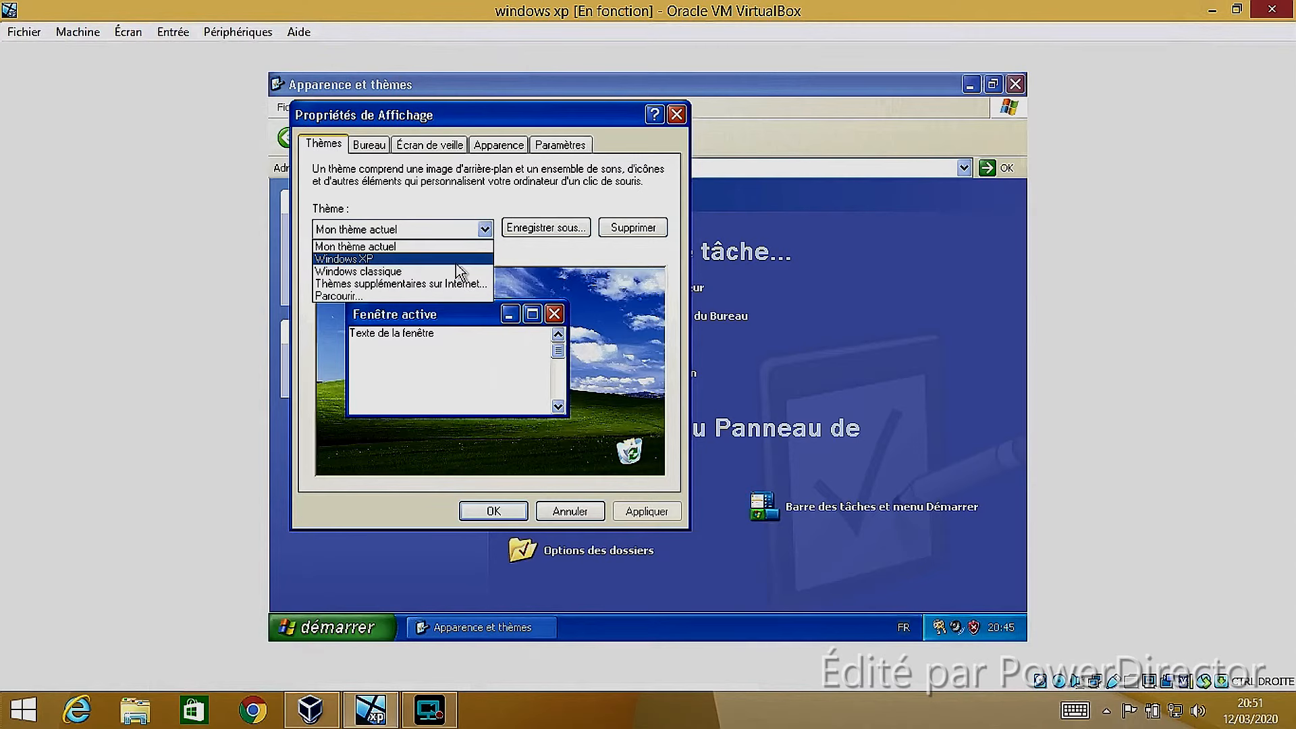
pyautogui.click(449, 271)
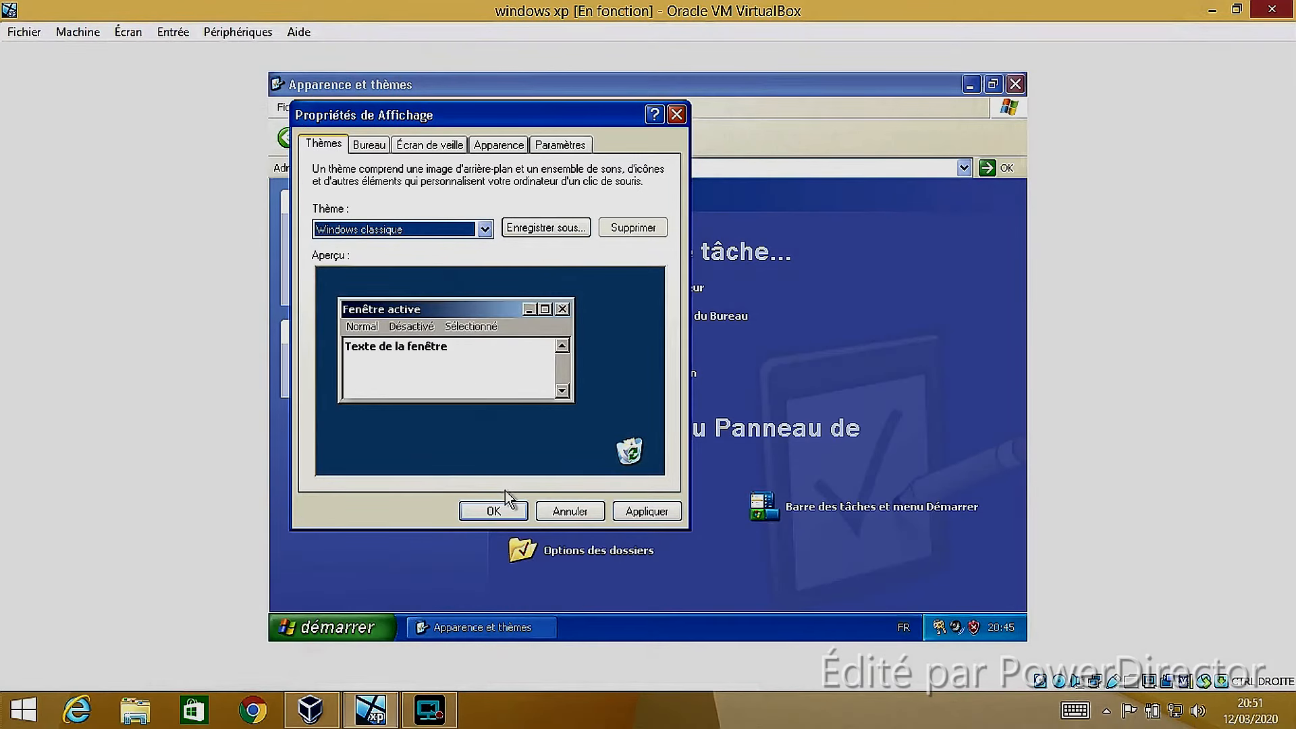
pyautogui.click(676, 513)
pyautogui.click(667, 514)
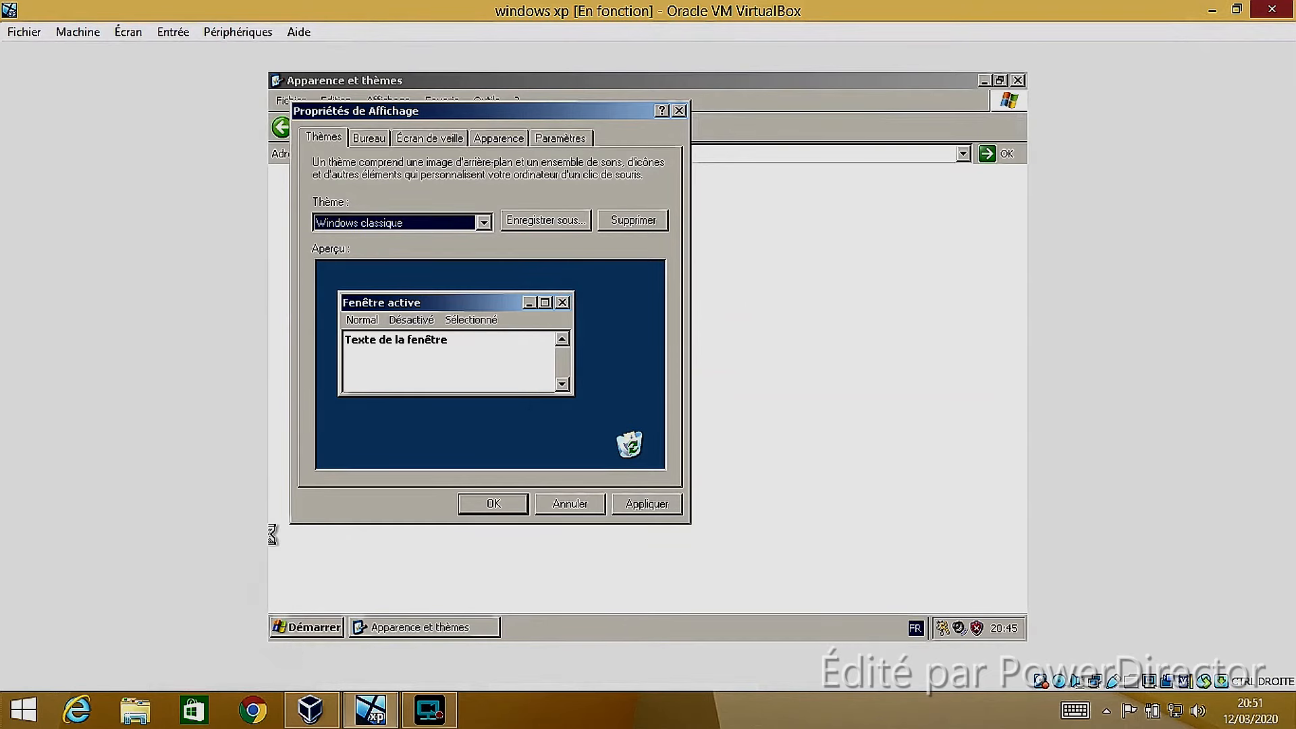
# View the Start menu in the classic look, and reposition the Propriétés de Affichage dialog
pyautogui.click(291, 634)
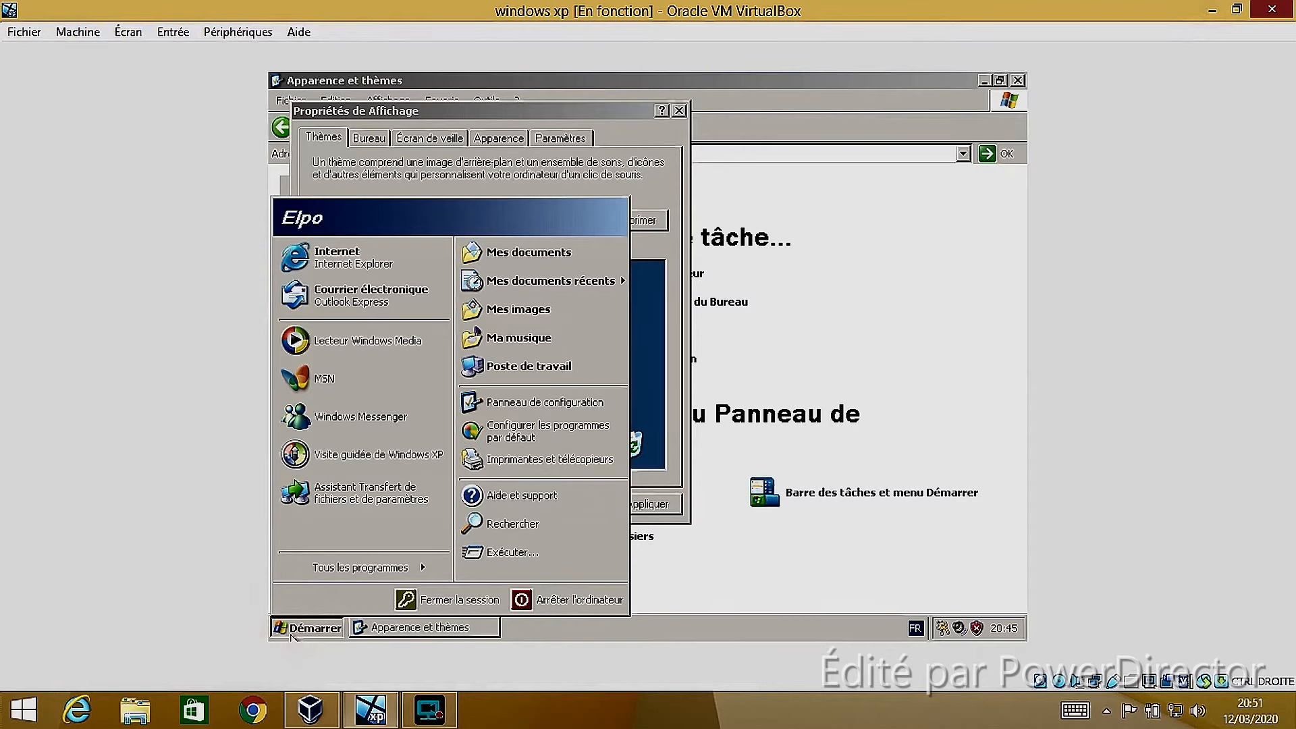
pyautogui.click(291, 634)
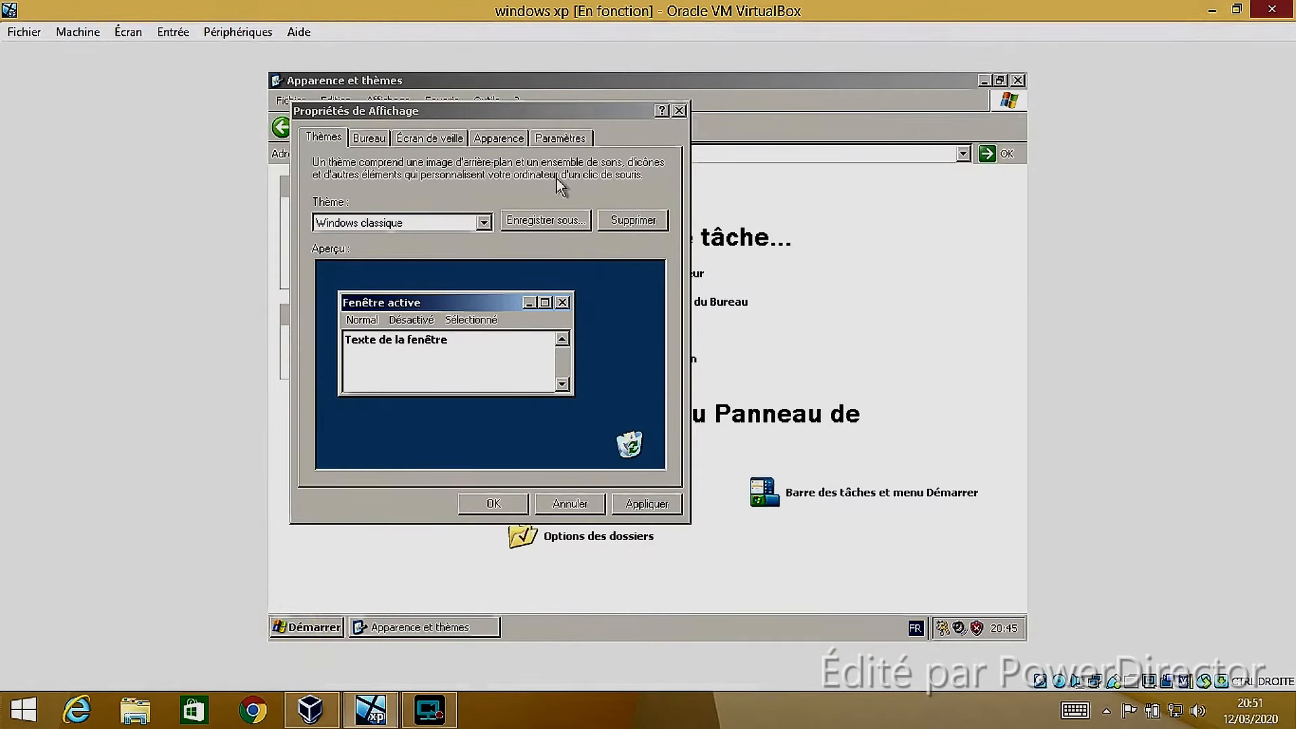
pyautogui.click(602, 112)
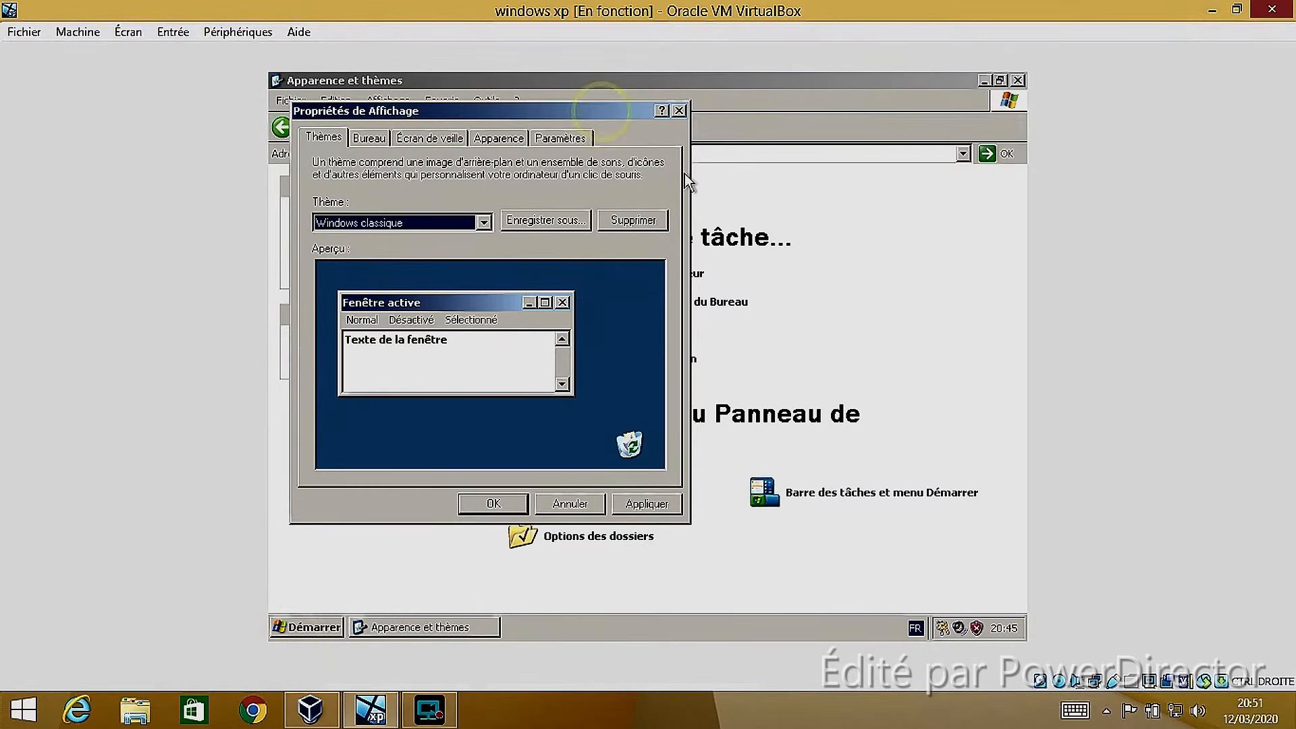
pyautogui.moveTo(570, 112); pyautogui.dragTo(645, 132)
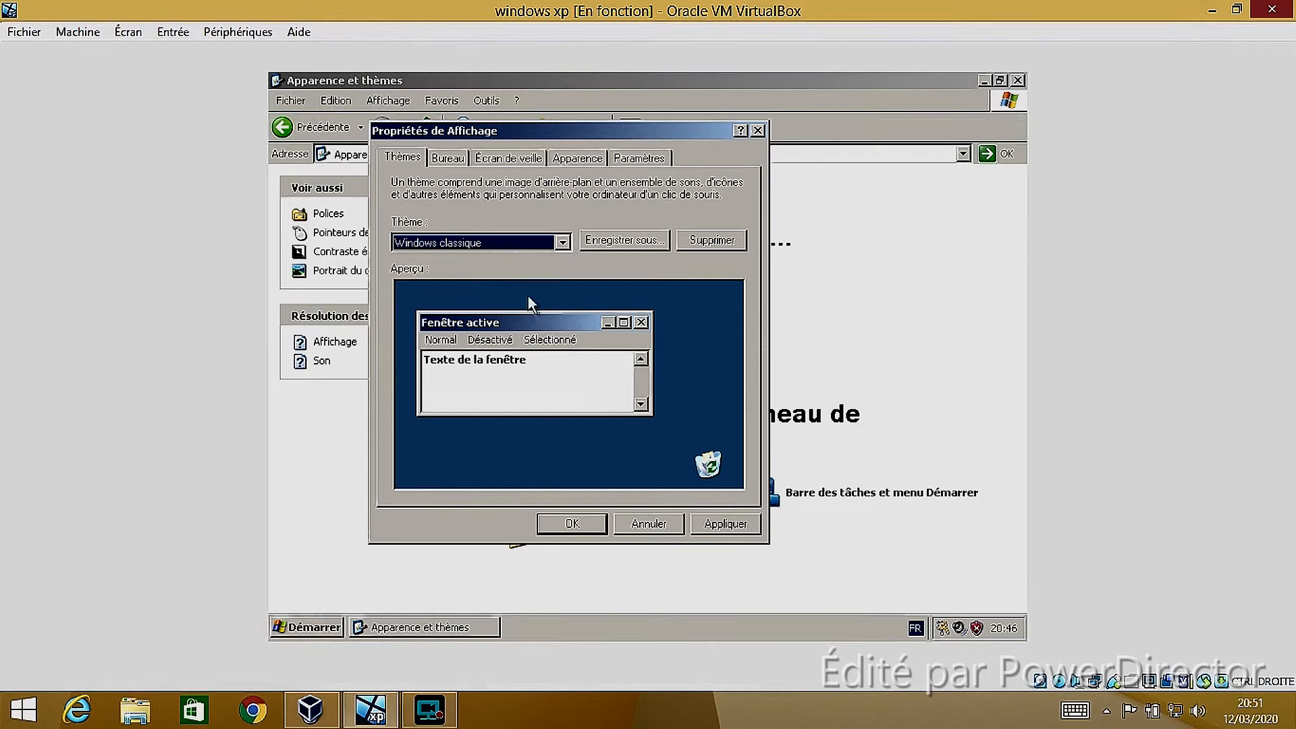
# Apply the Windows XP desktop theme, and close the Propriétés de Affichage dialog and the Apparence et thèmes window
pyautogui.click(558, 243)
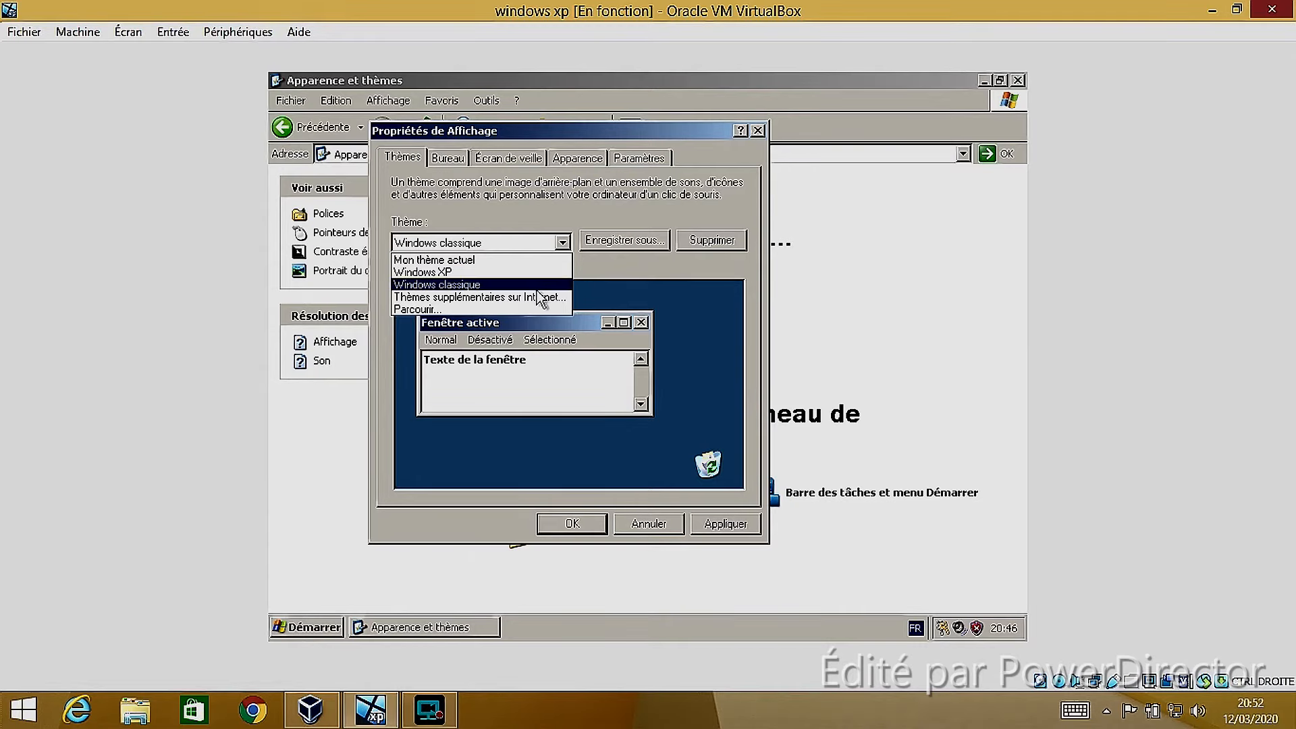
pyautogui.click(459, 272)
pyautogui.click(713, 527)
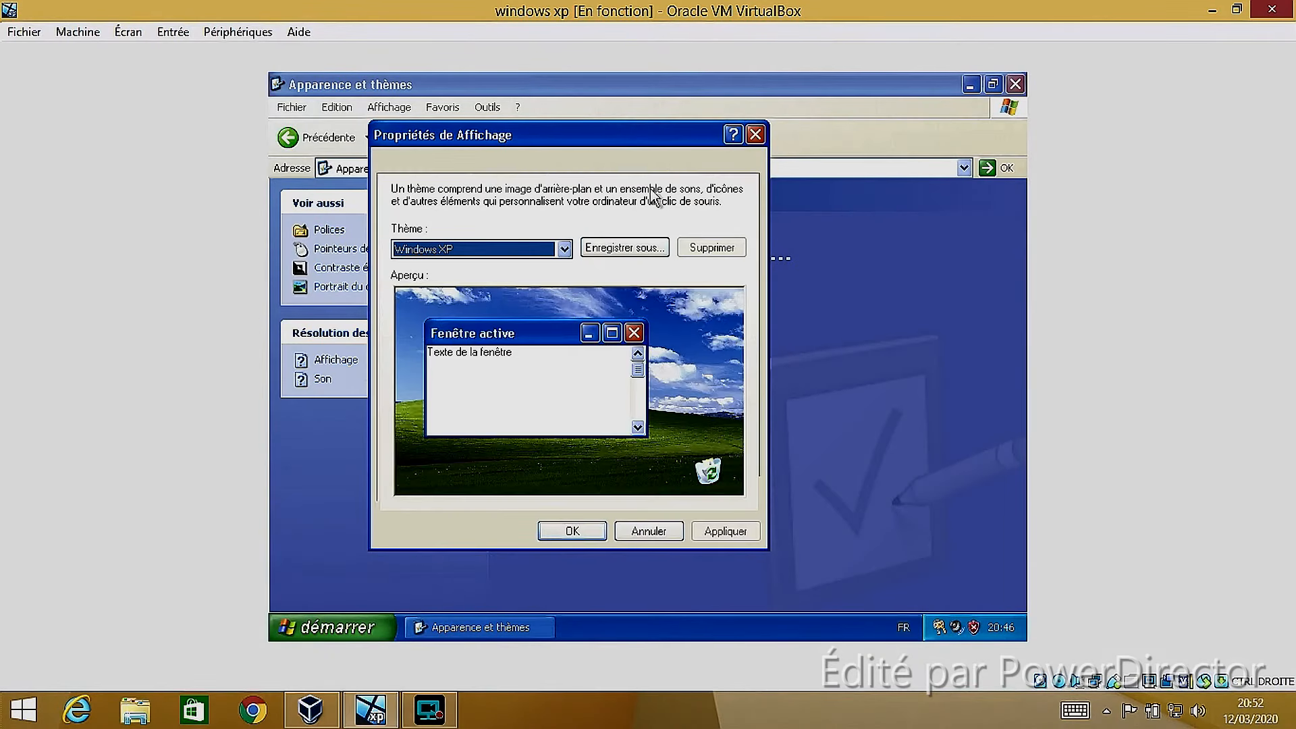
pyautogui.click(755, 134)
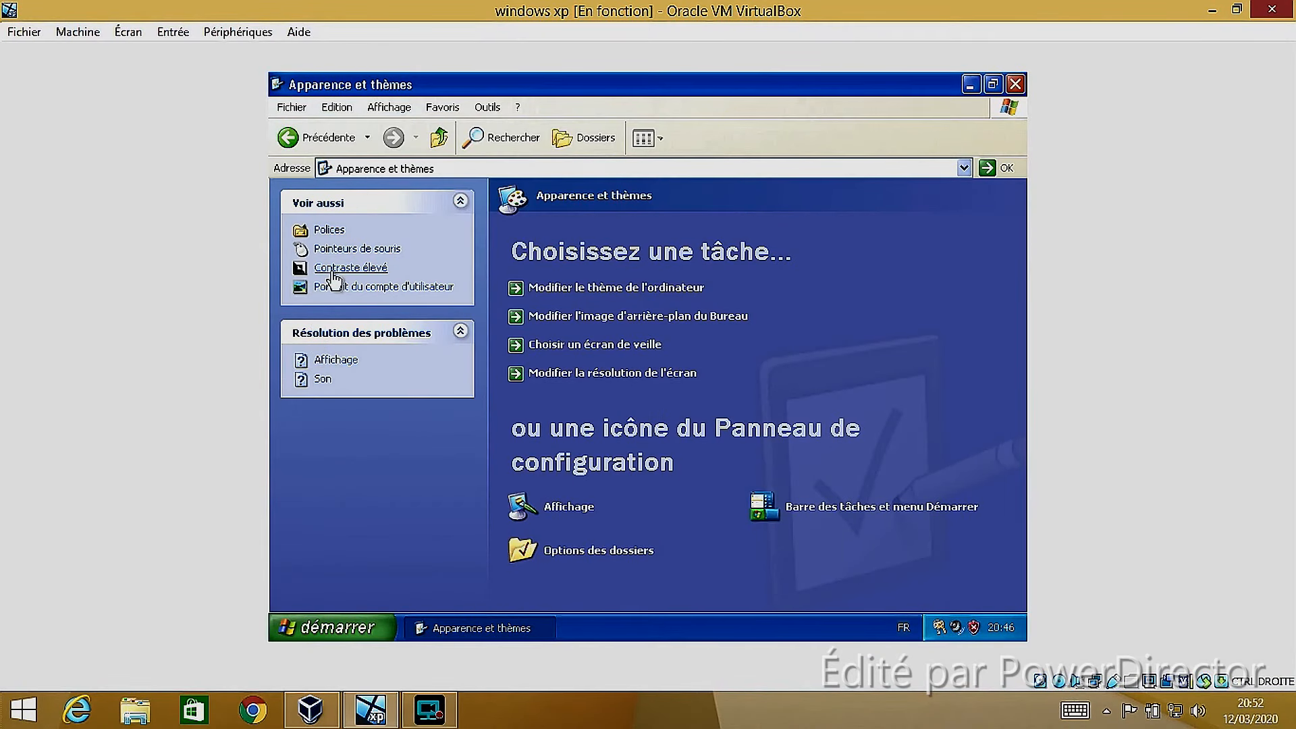
pyautogui.click(1016, 85)
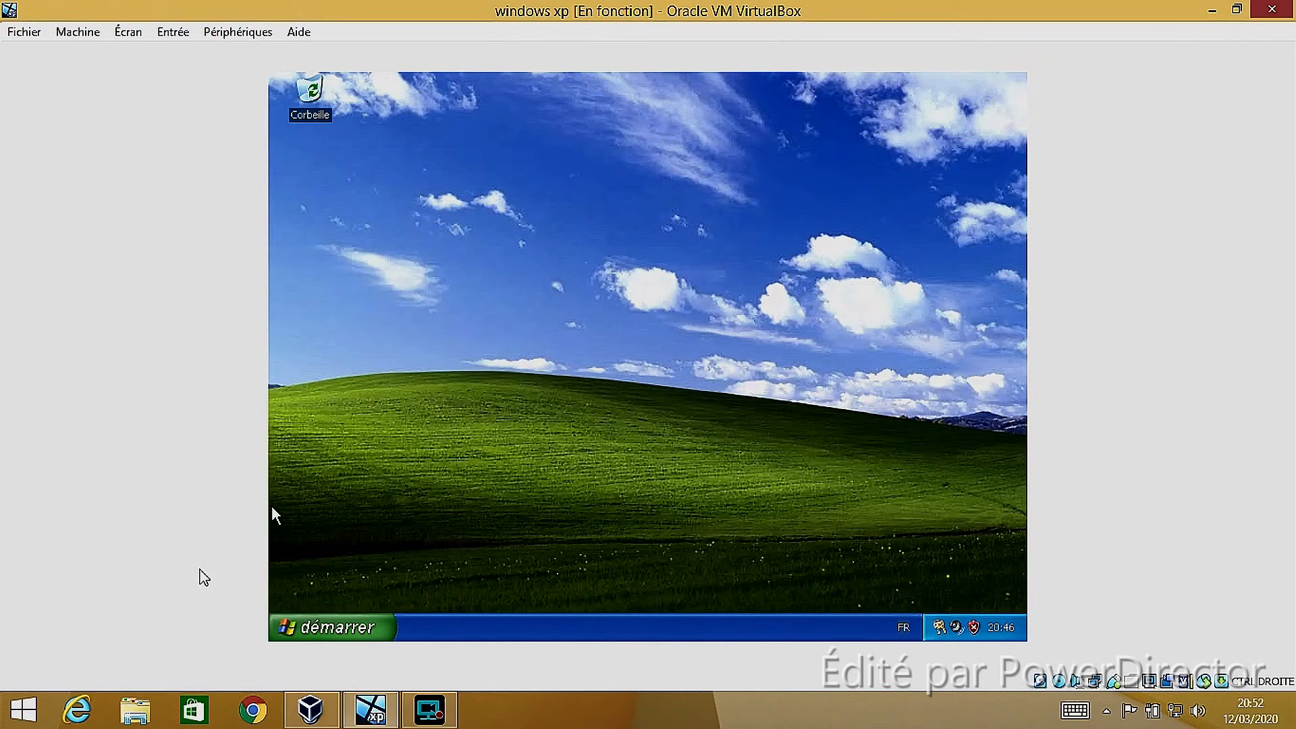
# Look through the games listed under Jeux among all programs, and return to the empty desktop
pyautogui.click(323, 627)
pyautogui.click(365, 557)
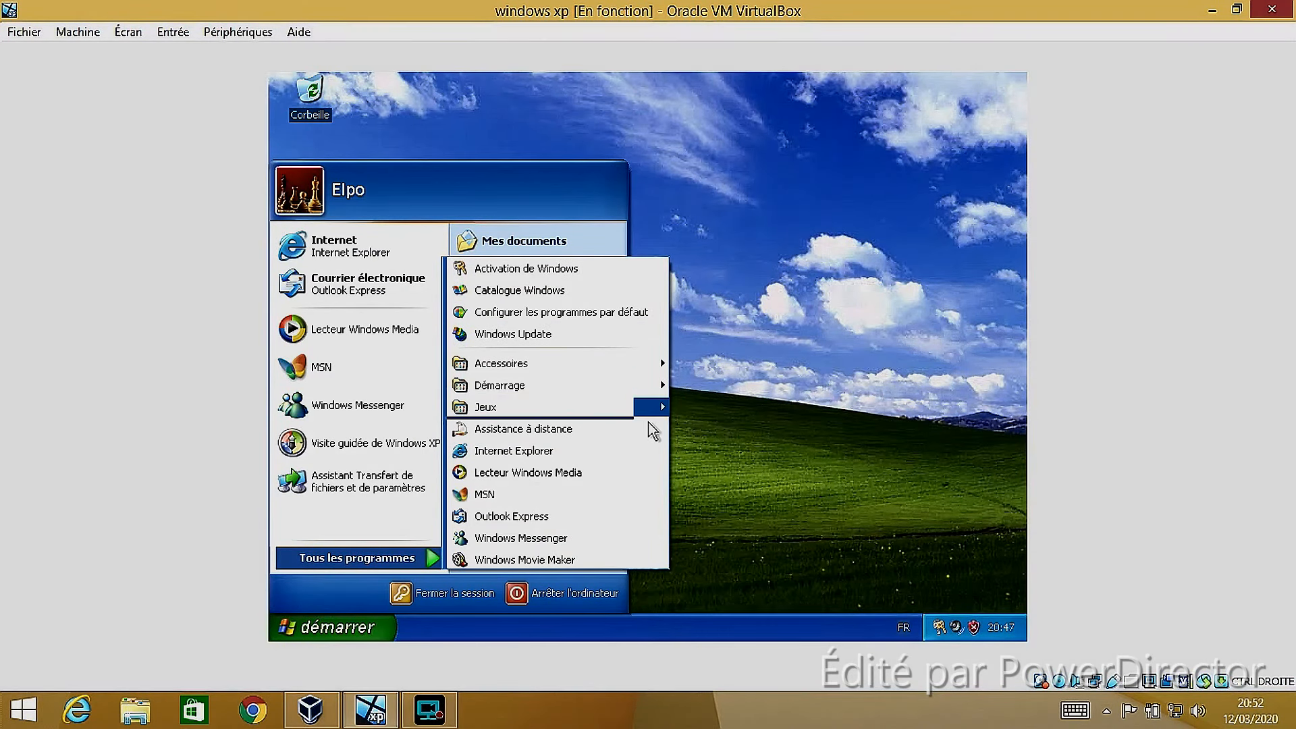
pyautogui.moveTo(655, 407)
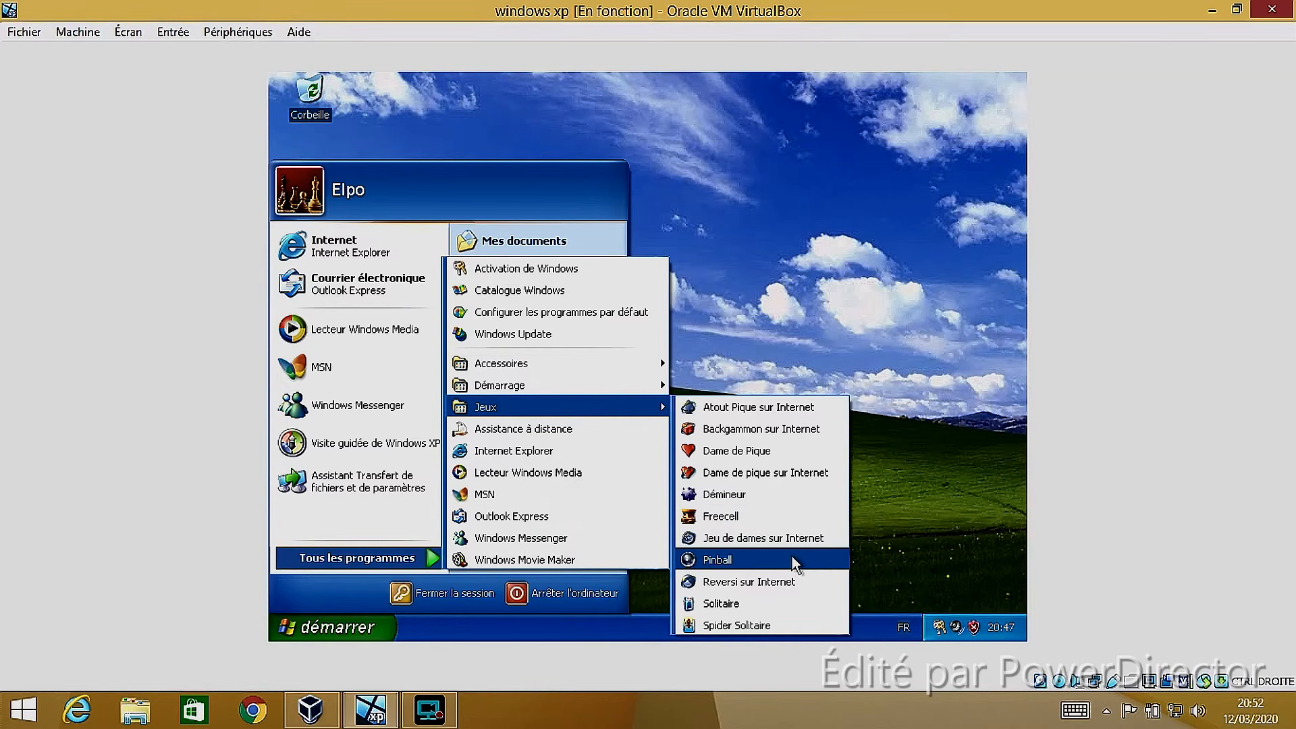
pyautogui.click(751, 309)
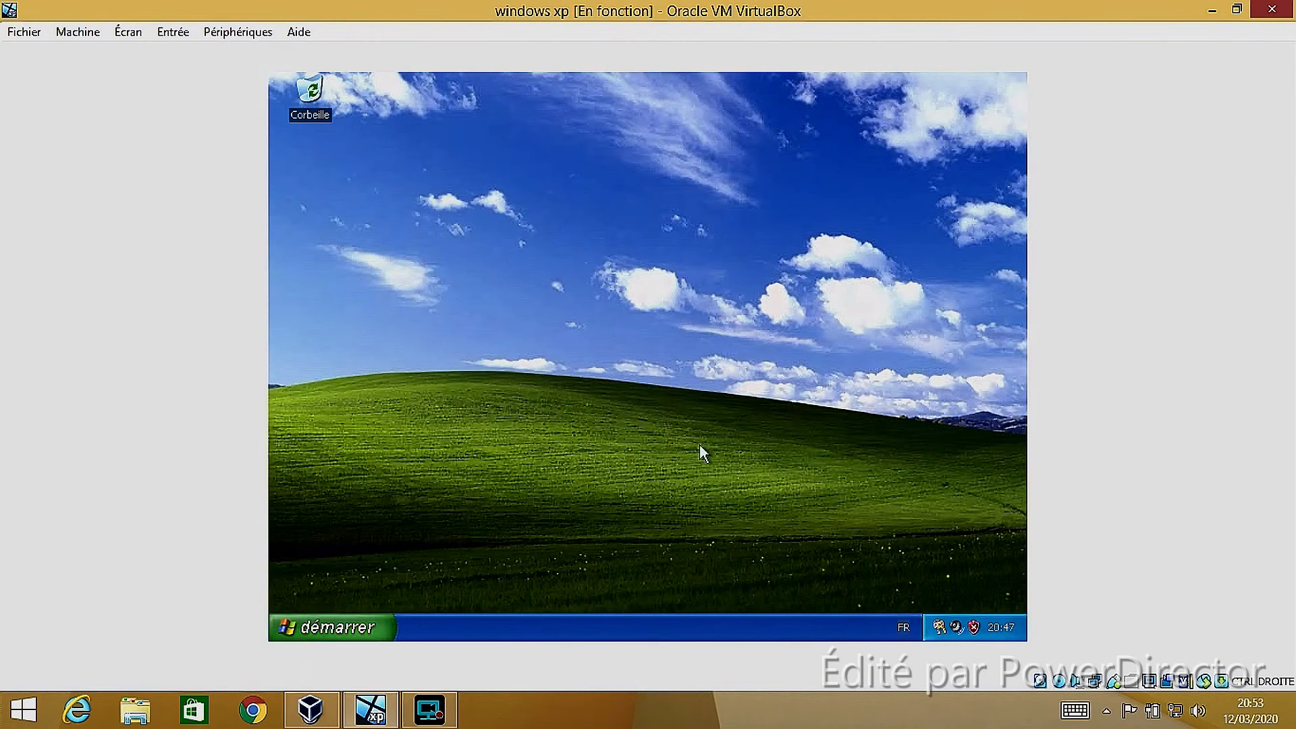
pyautogui.click(880, 519)
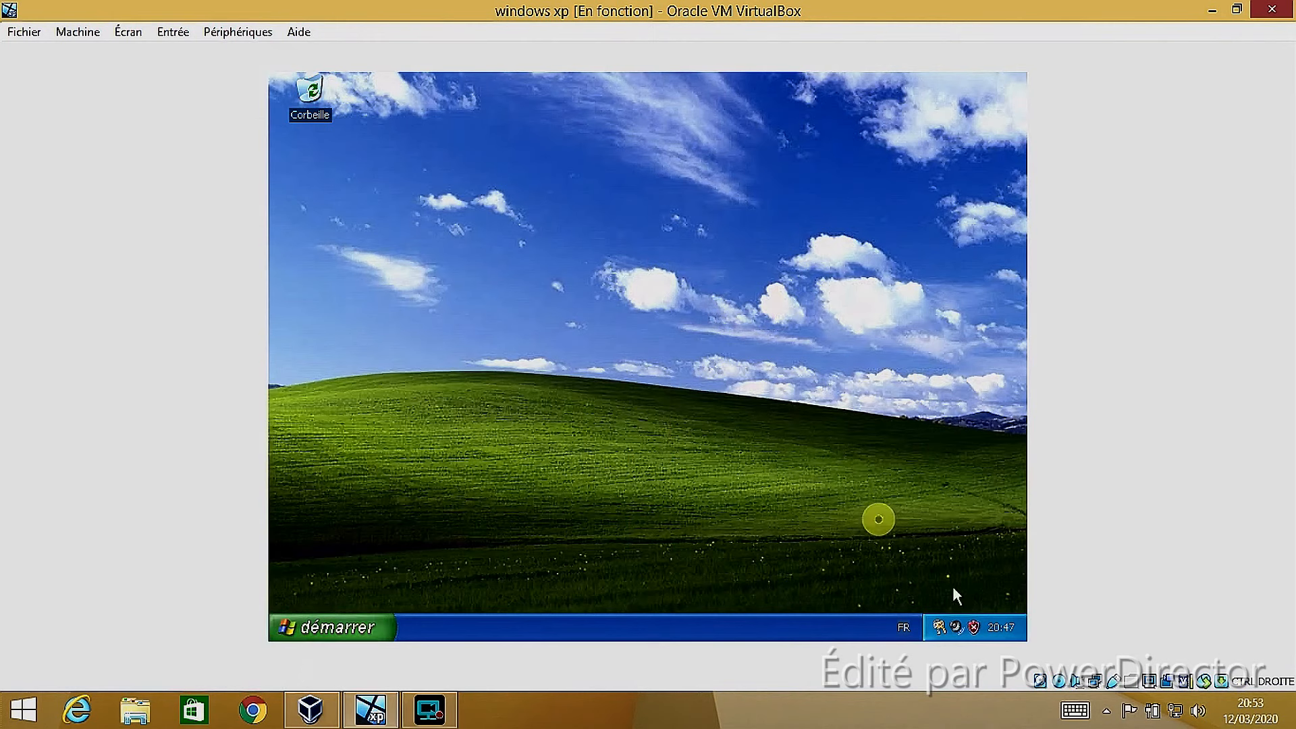
# Open the Activation de Windows window from its notification icon and close it without activating
pyautogui.click(939, 634)
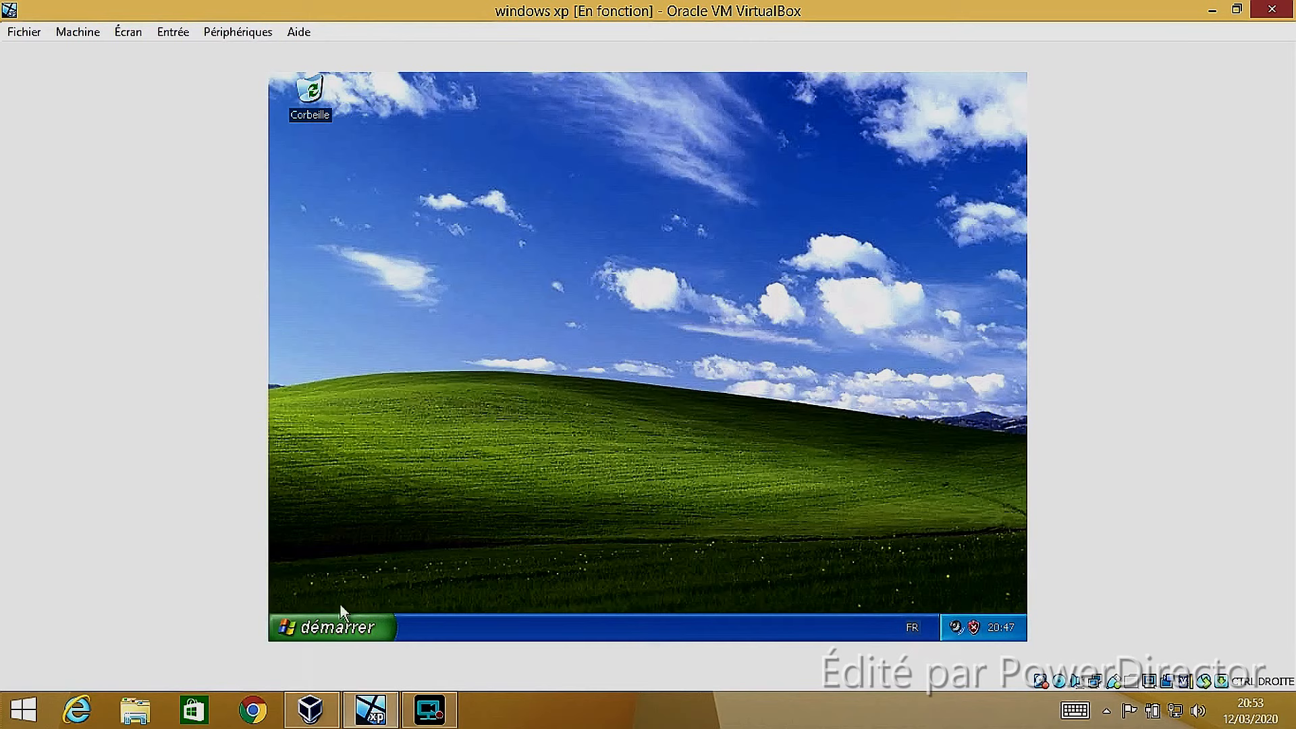
pyautogui.click(321, 630)
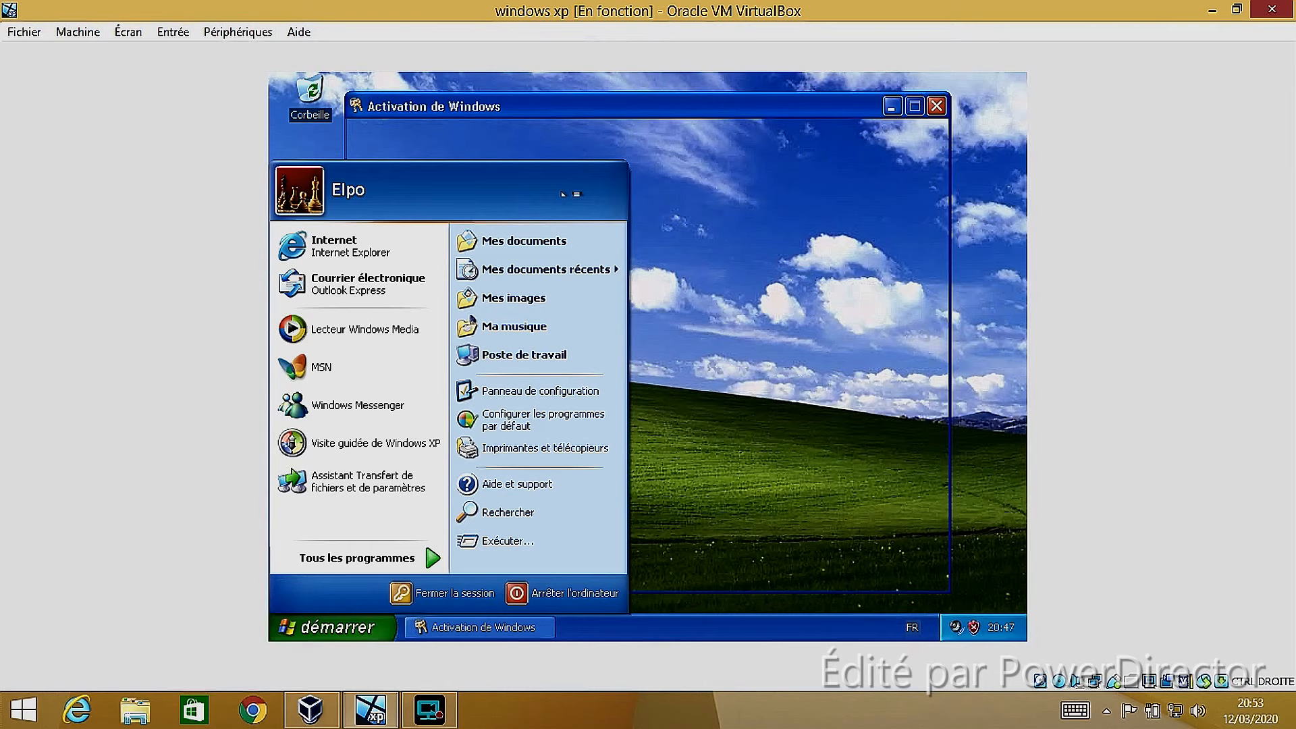
pyautogui.click(937, 106)
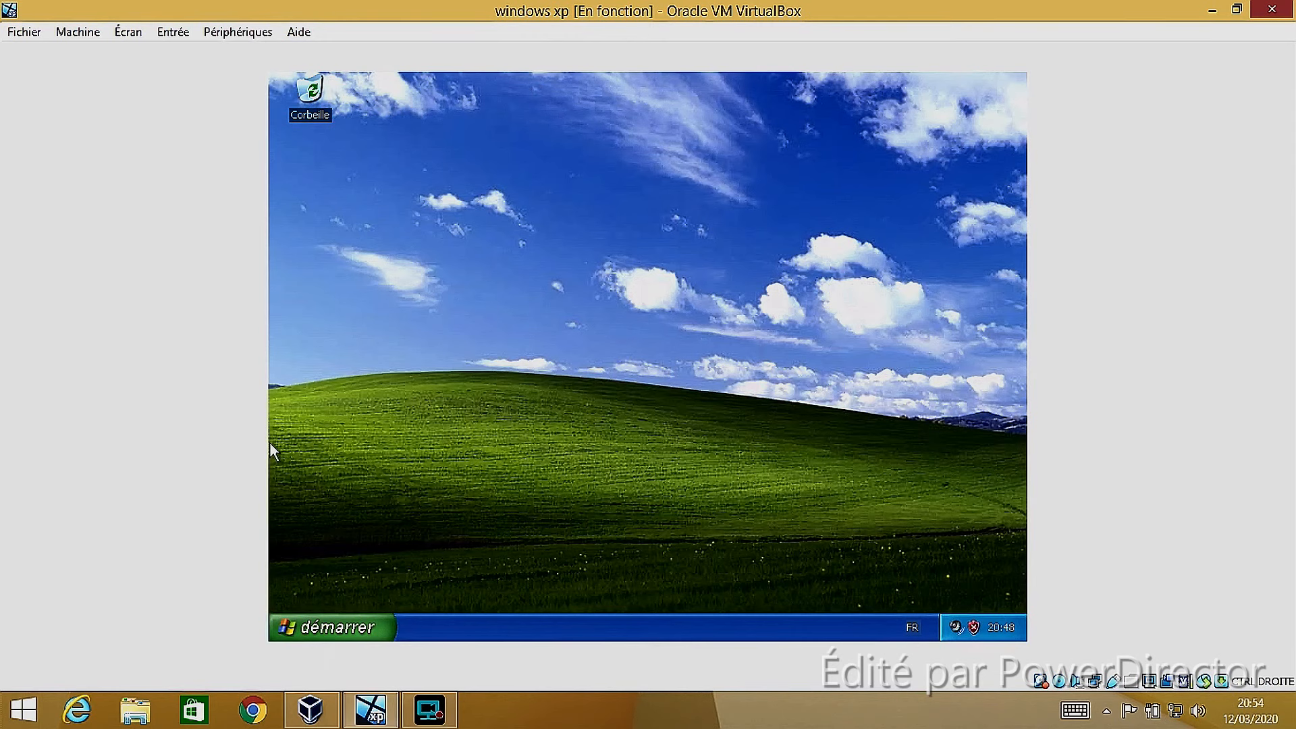
pyautogui.click(322, 627)
pyautogui.click(323, 628)
pyautogui.click(322, 628)
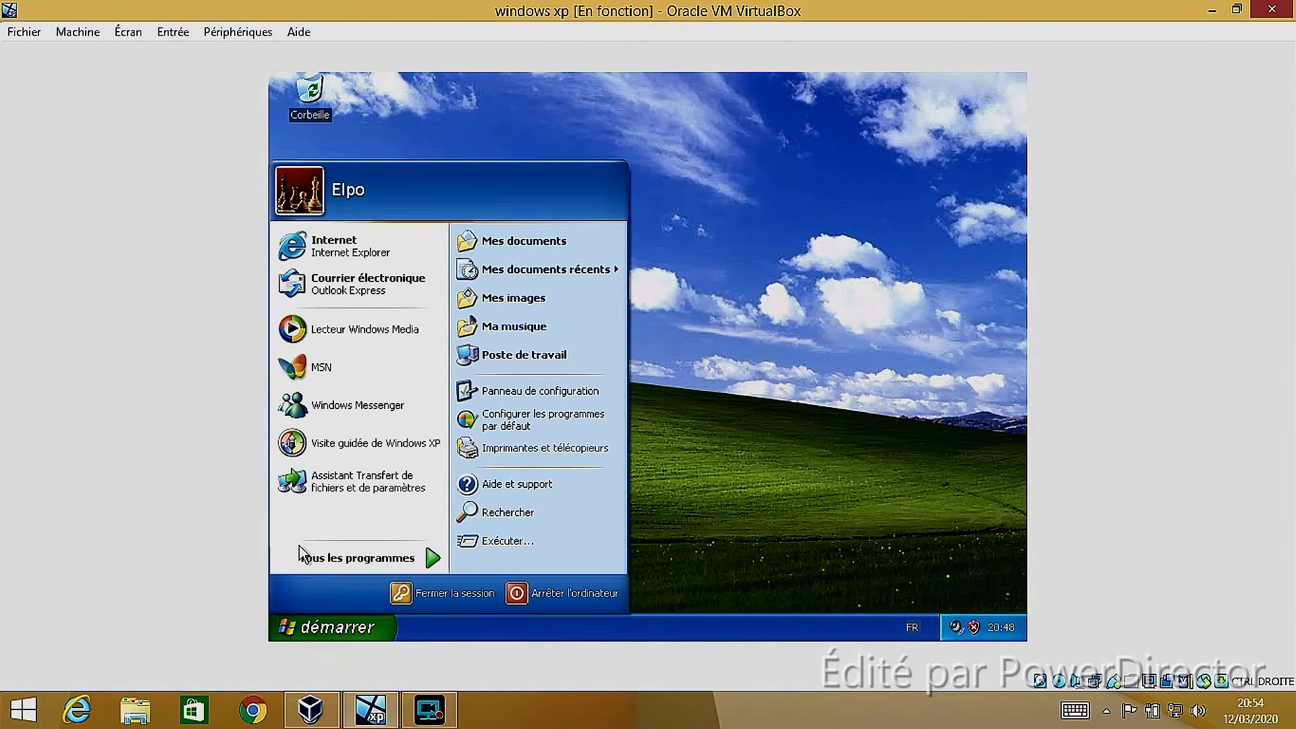
pyautogui.click(315, 635)
pyautogui.click(296, 627)
pyautogui.click(294, 628)
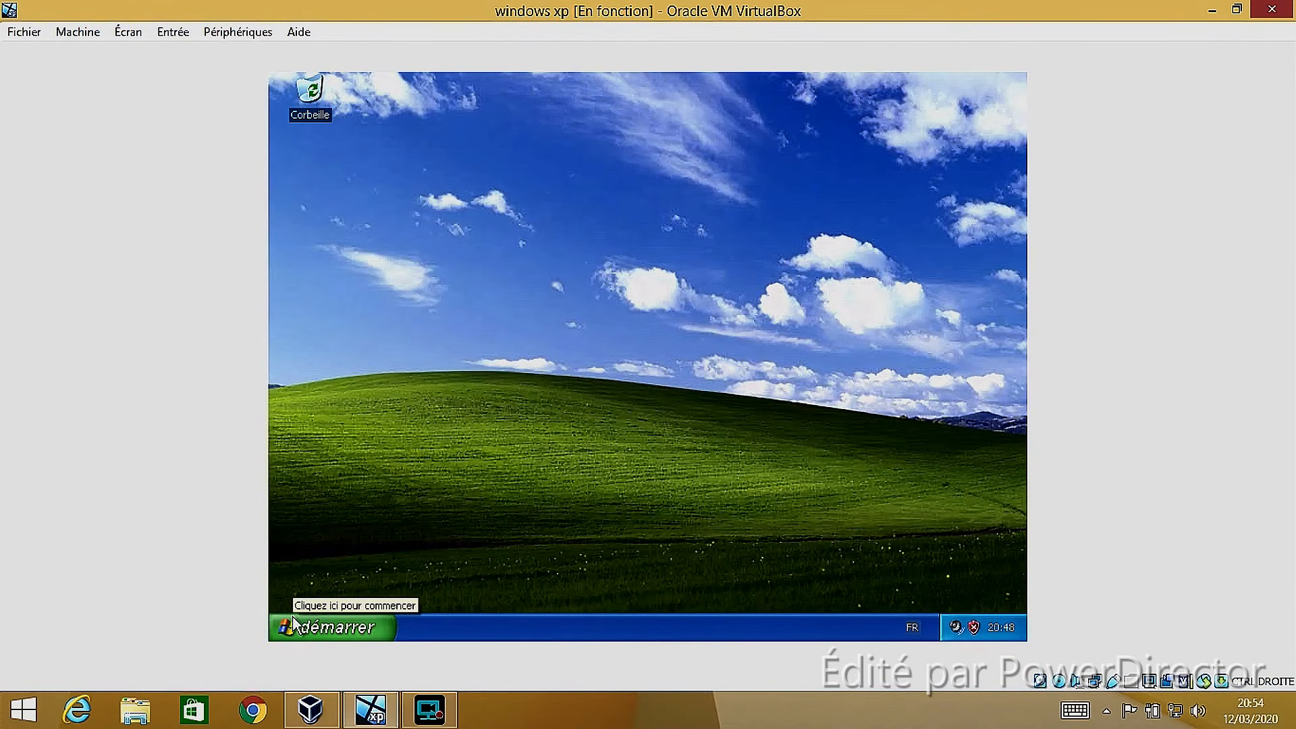
pyautogui.click(294, 625)
pyautogui.click(290, 624)
pyautogui.click(288, 625)
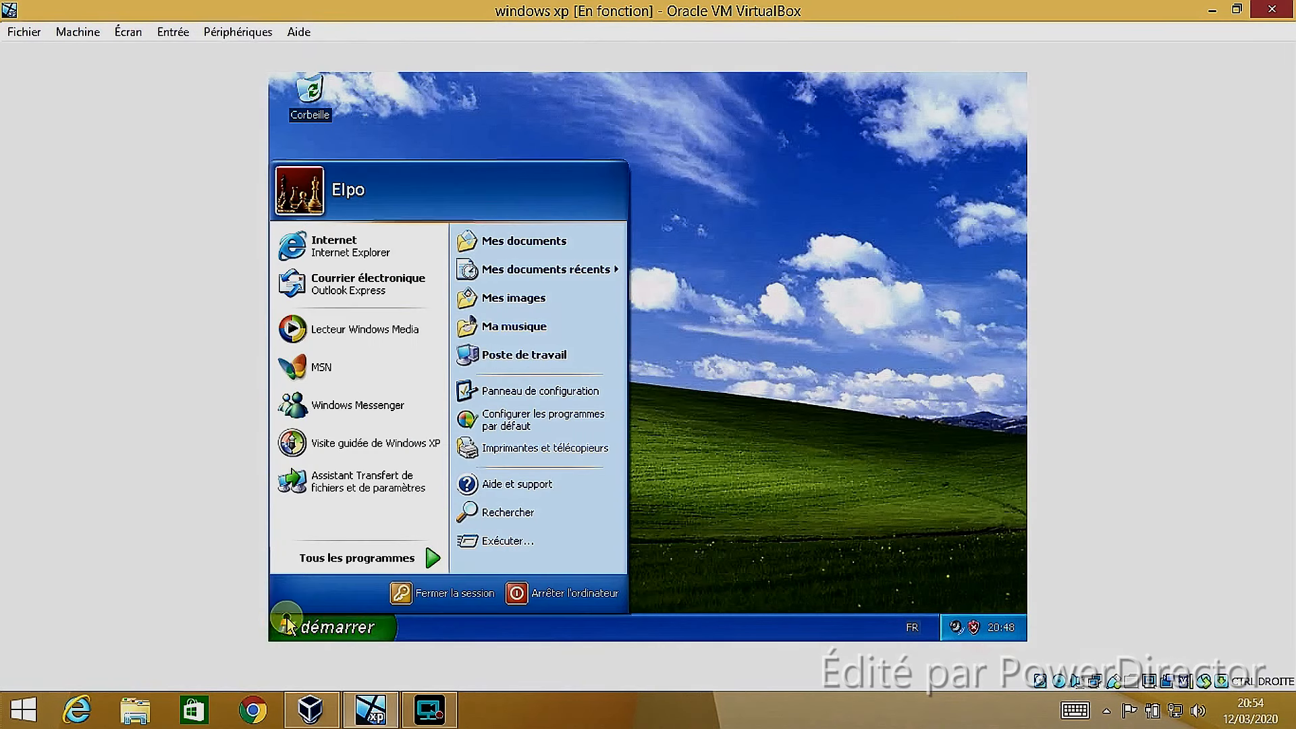
pyautogui.click(287, 619)
# Launch MSN to copy its installation files, and quit the MSN Assistant d'installation
pyautogui.click(288, 620)
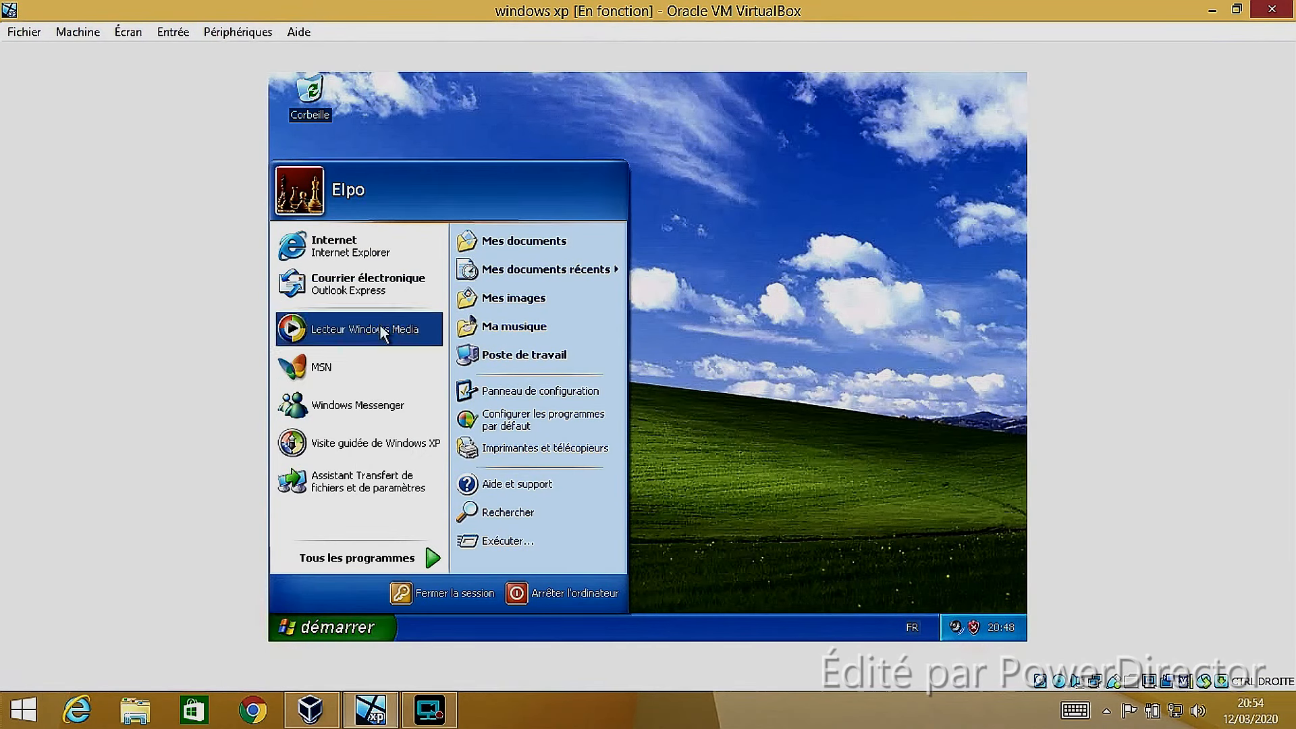
pyautogui.click(347, 377)
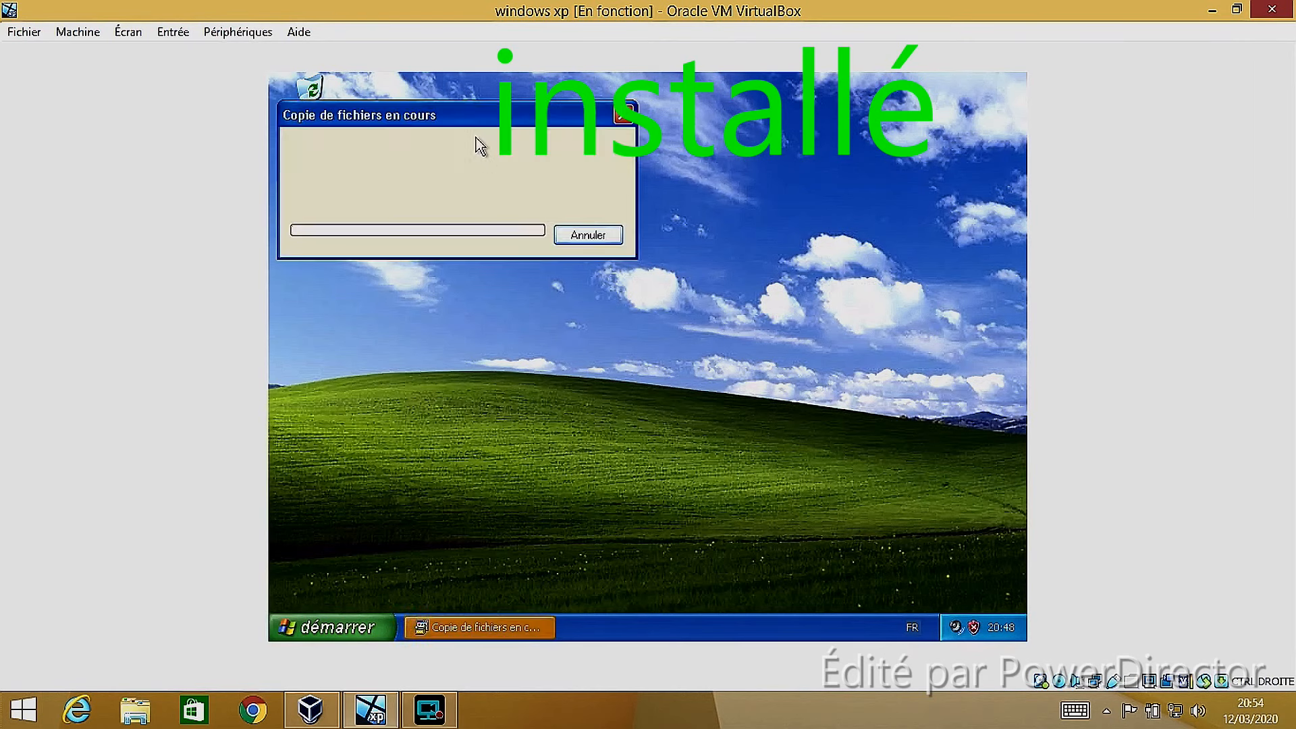
pyautogui.moveTo(471, 115); pyautogui.dragTo(602, 242)
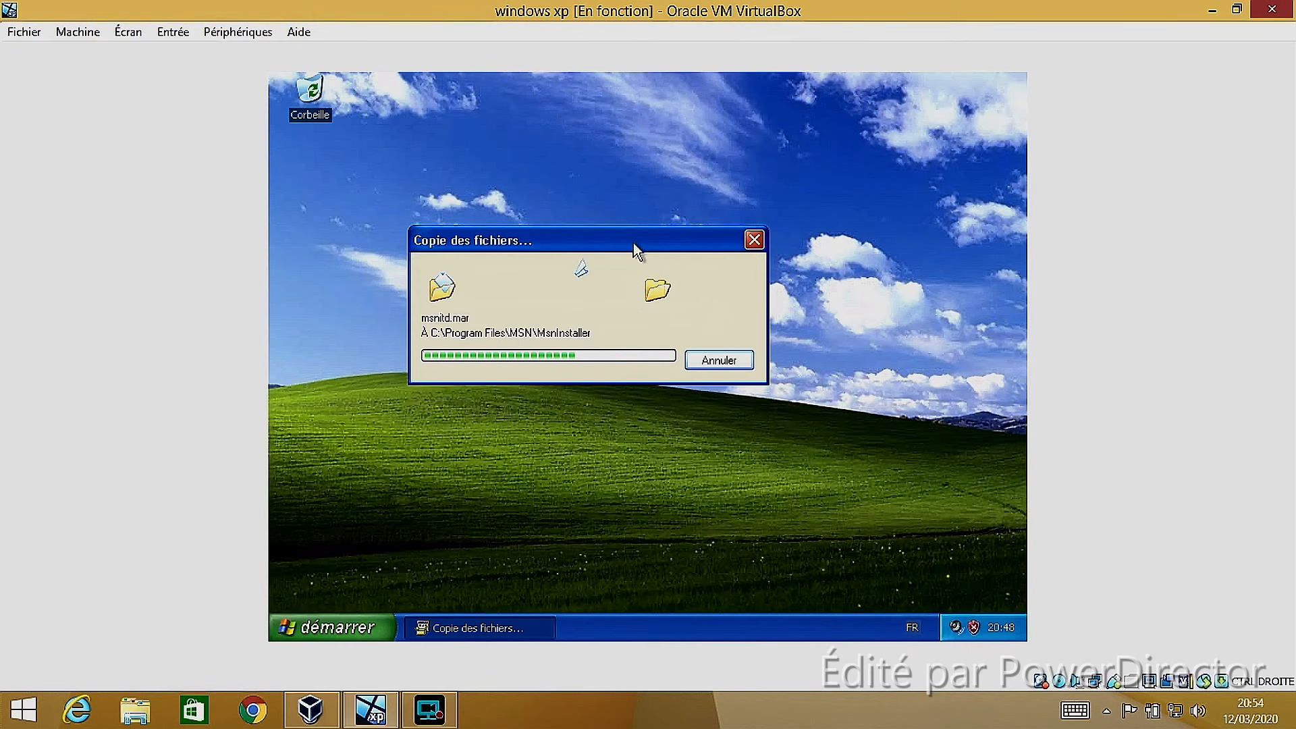
pyautogui.moveTo(634, 243); pyautogui.dragTo(617, 162)
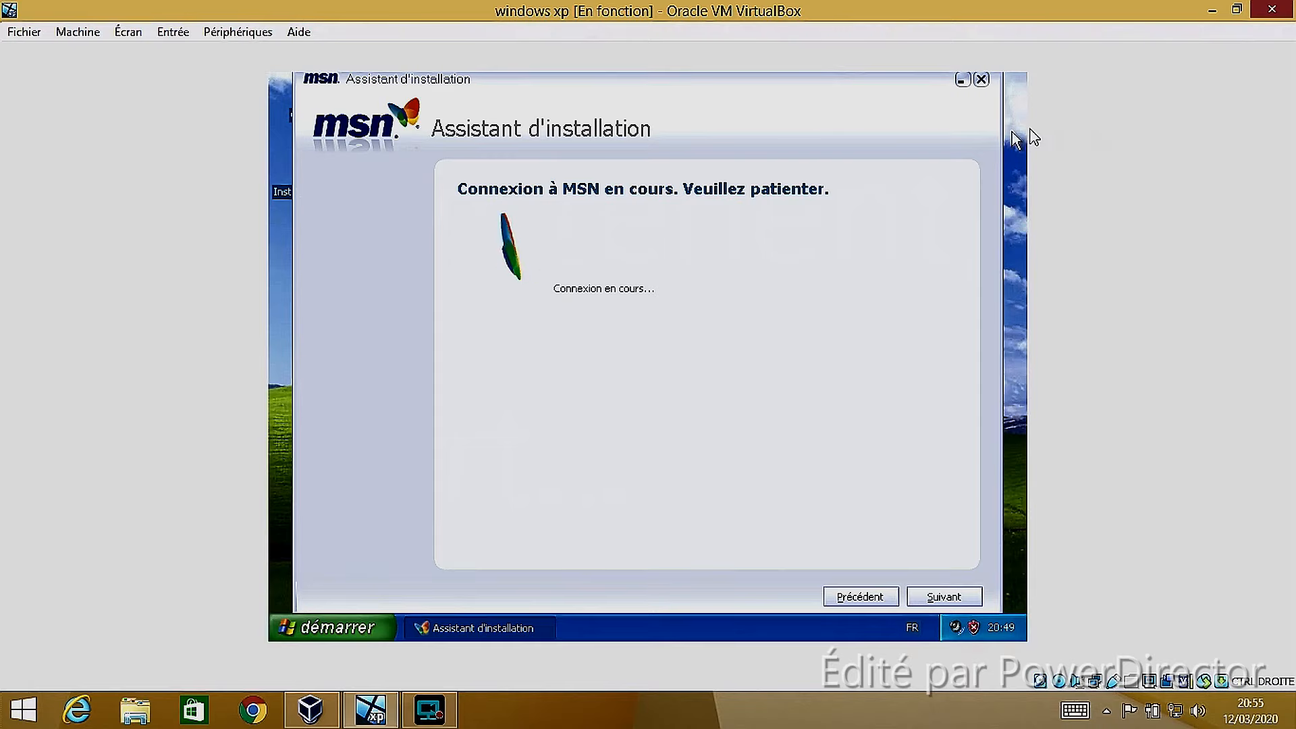
pyautogui.click(987, 80)
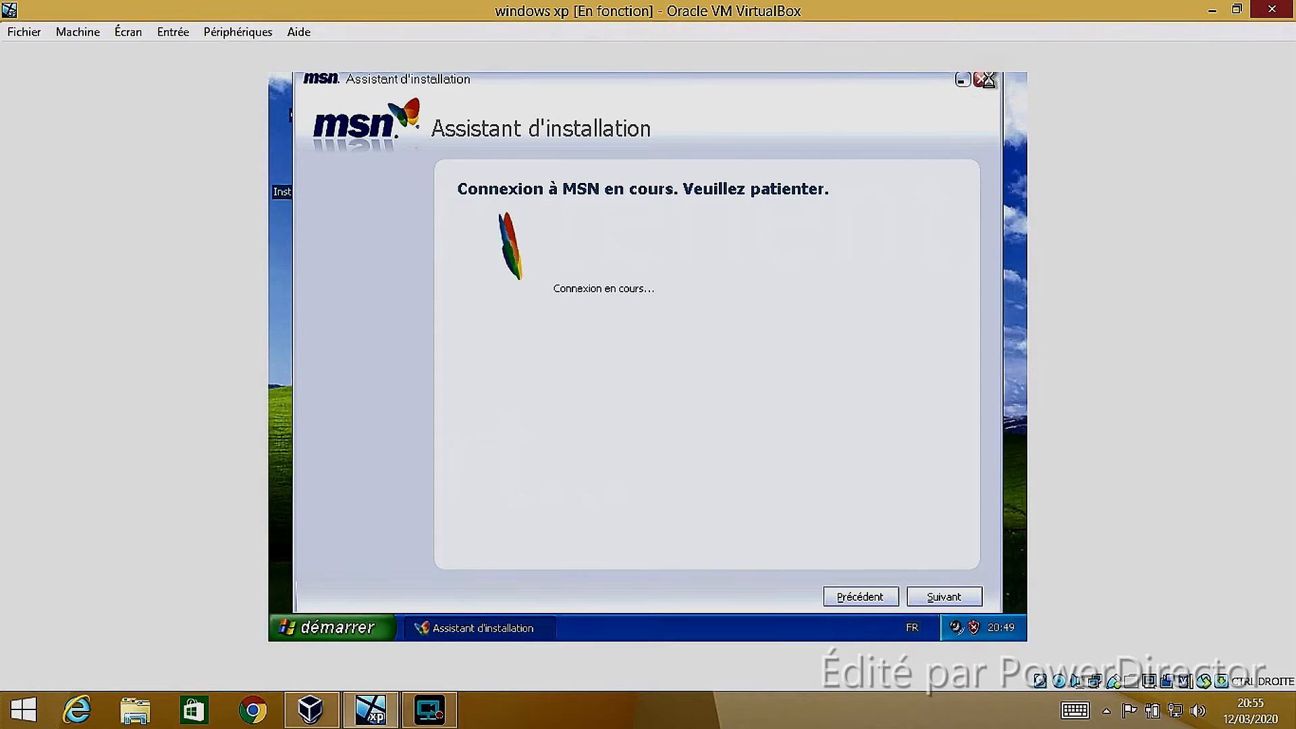
pyautogui.click(611, 405)
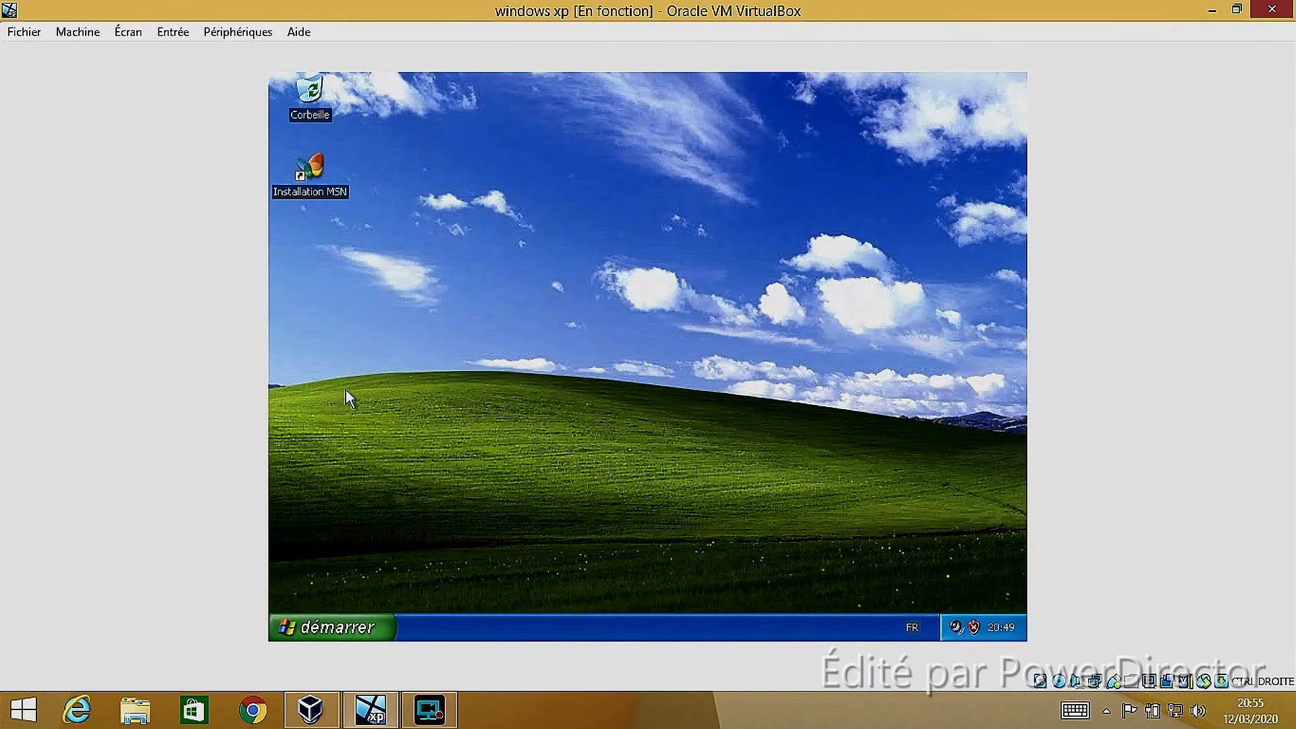
# View the available keyboard input languages without changing the selection, and open the Start menu
pyautogui.click(911, 628)
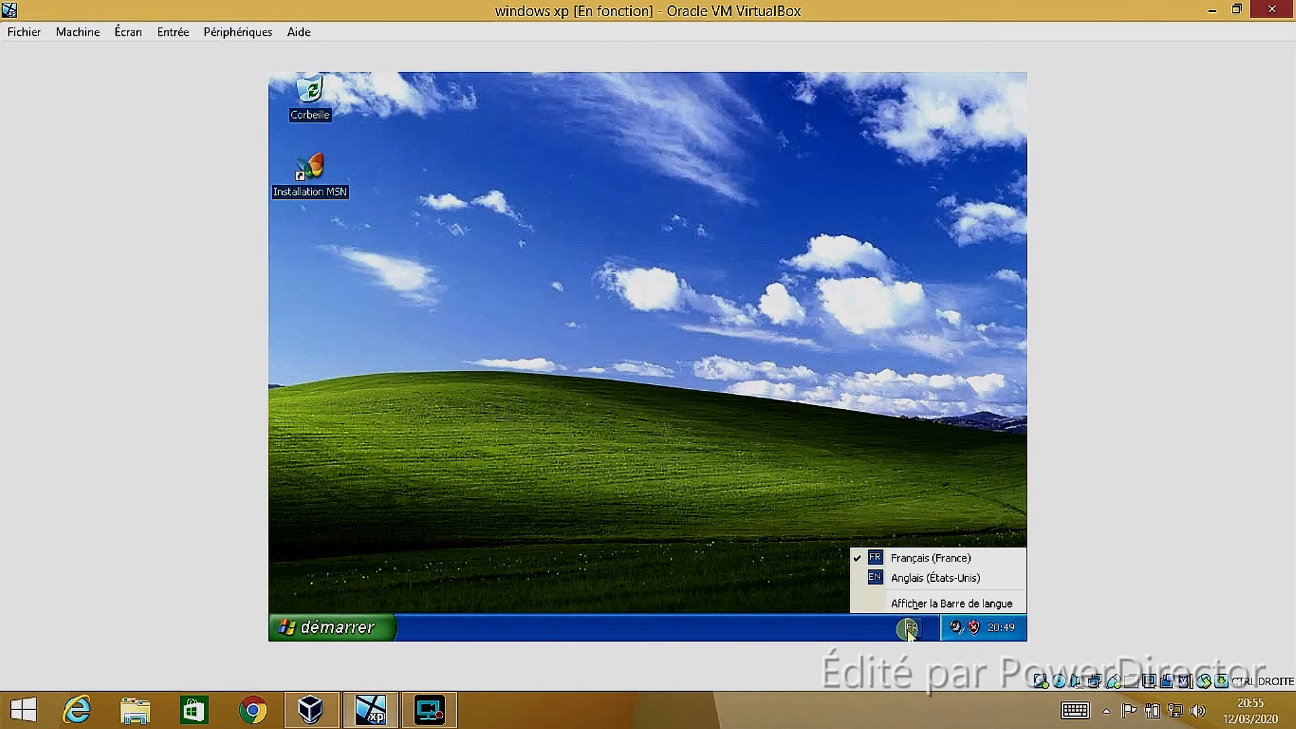
pyautogui.click(771, 532)
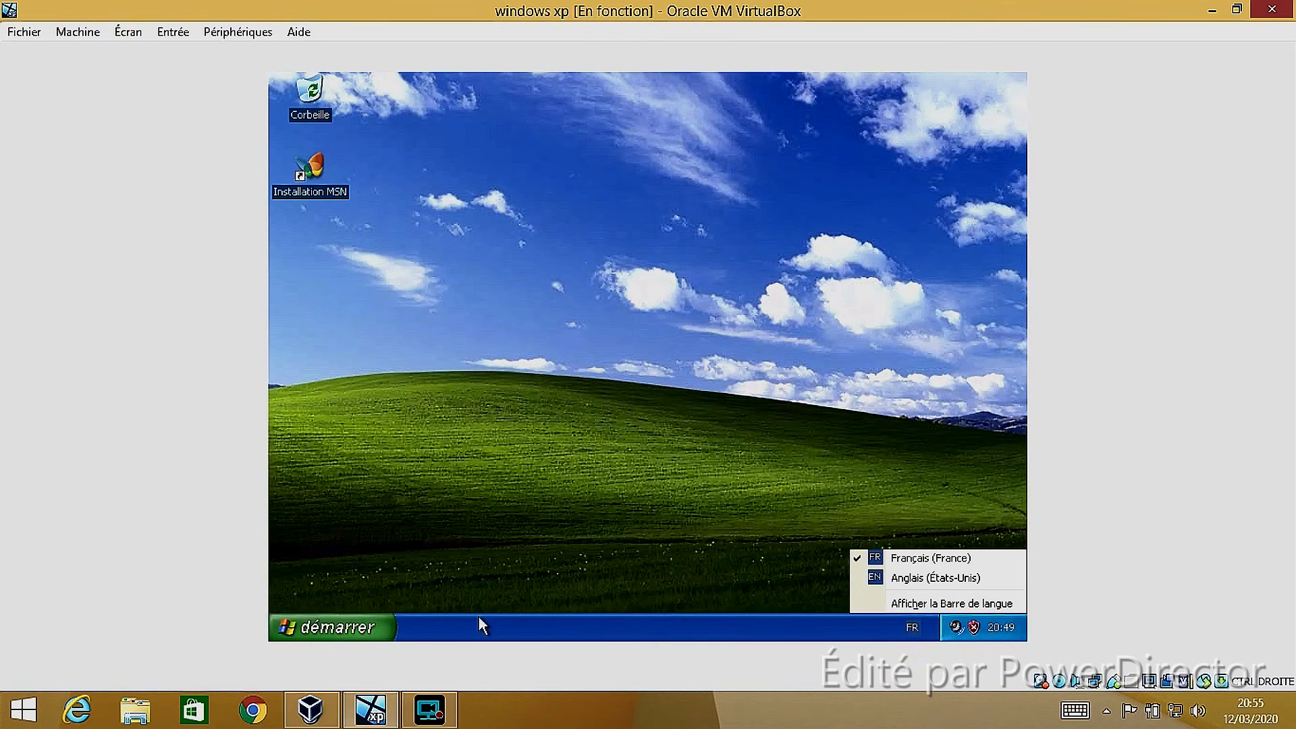
pyautogui.click(374, 617)
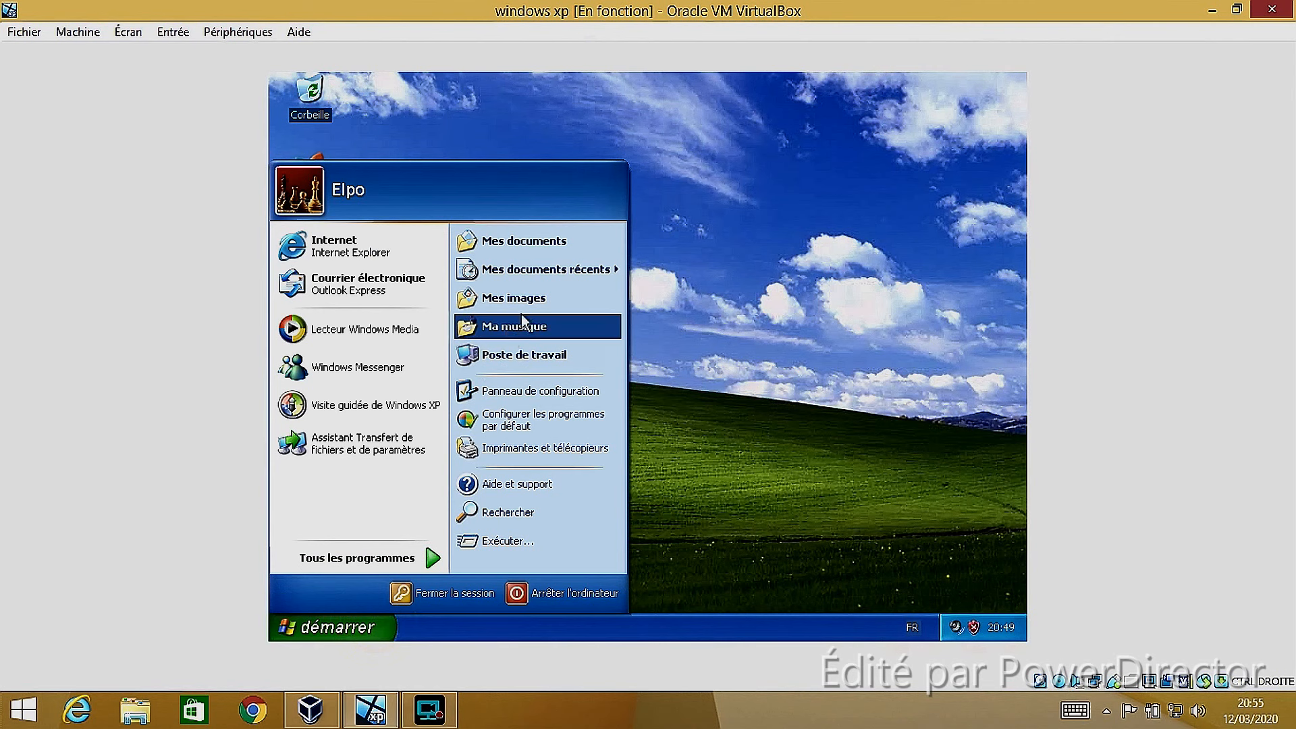